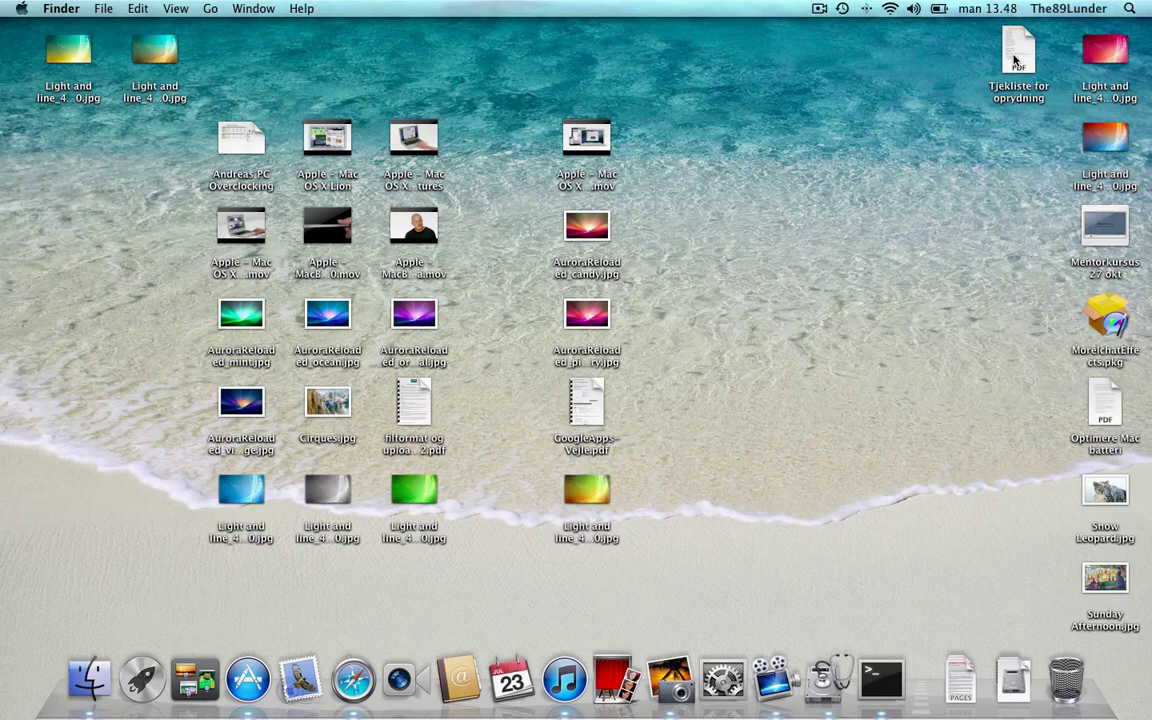
- Quick Look the cleanup checklist PDF on the desktop, then clear the selection
{"action": "left_click", "coordinate": [1040, 50]}
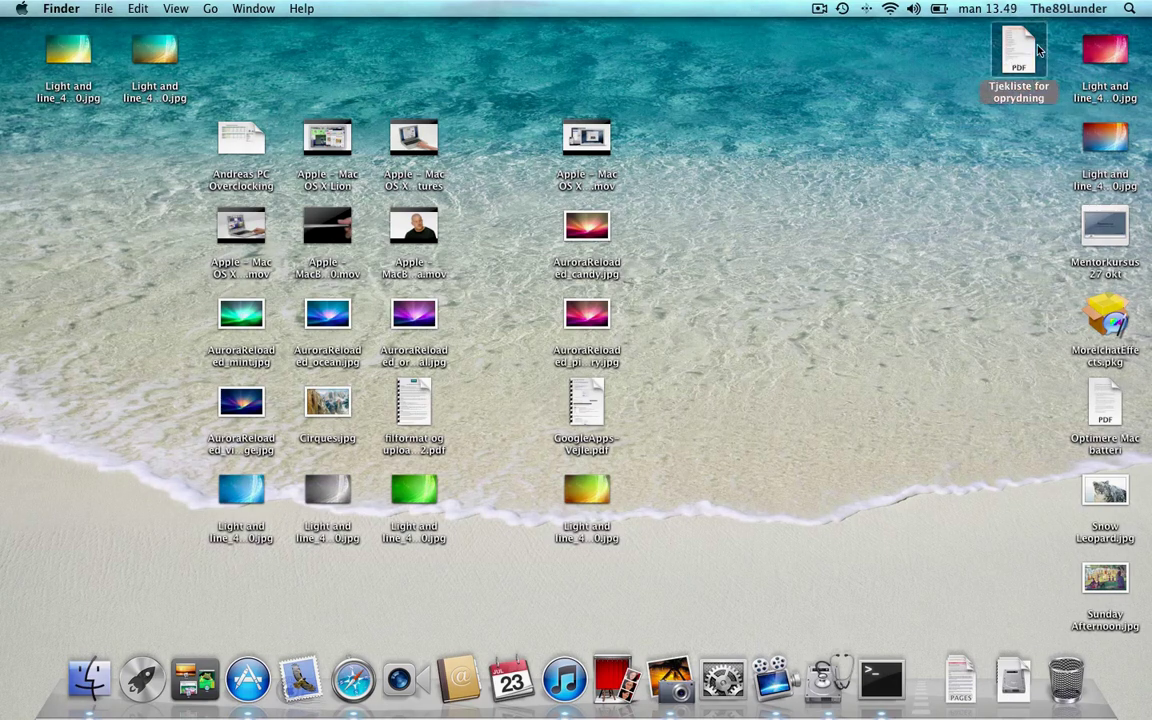
{"action": "key", "text": "space"}
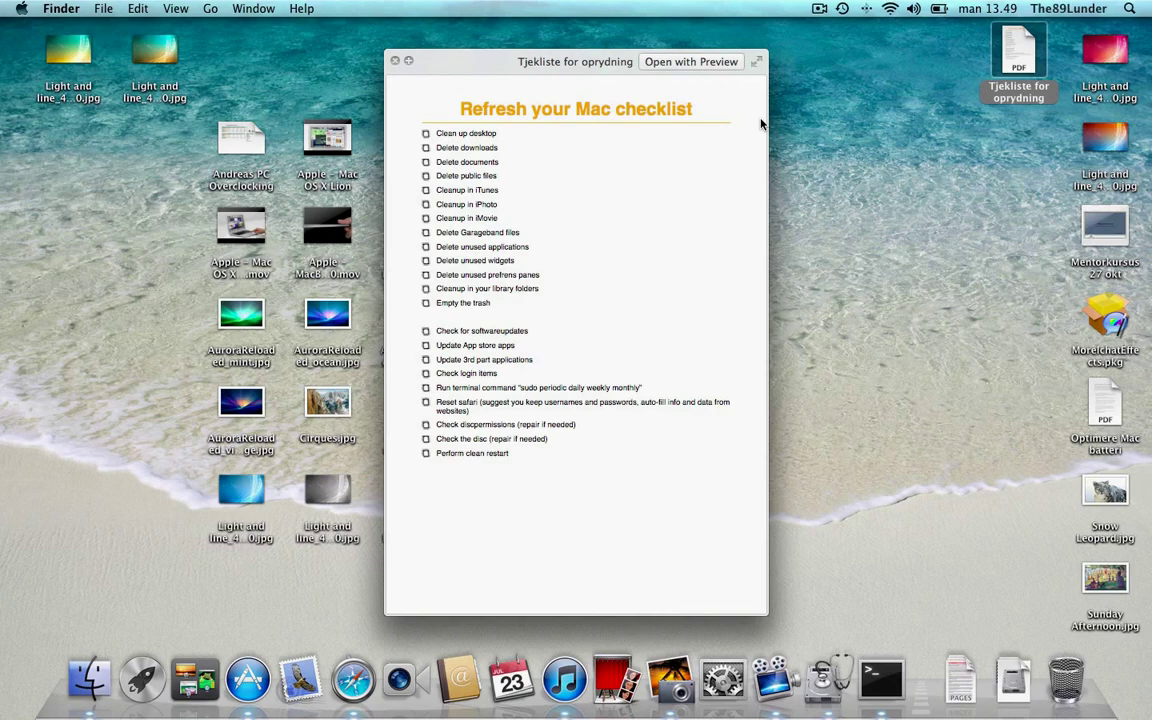
{"action": "key", "text": "space"}
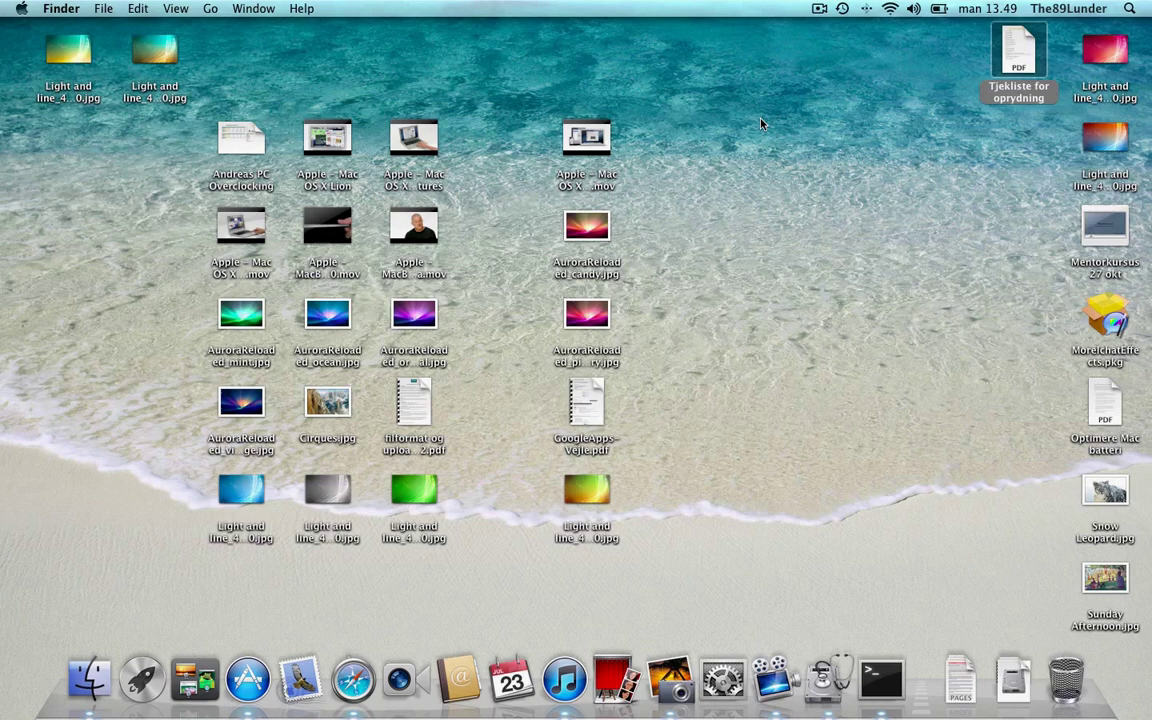
{"action": "left_click", "coordinate": [714, 112]}
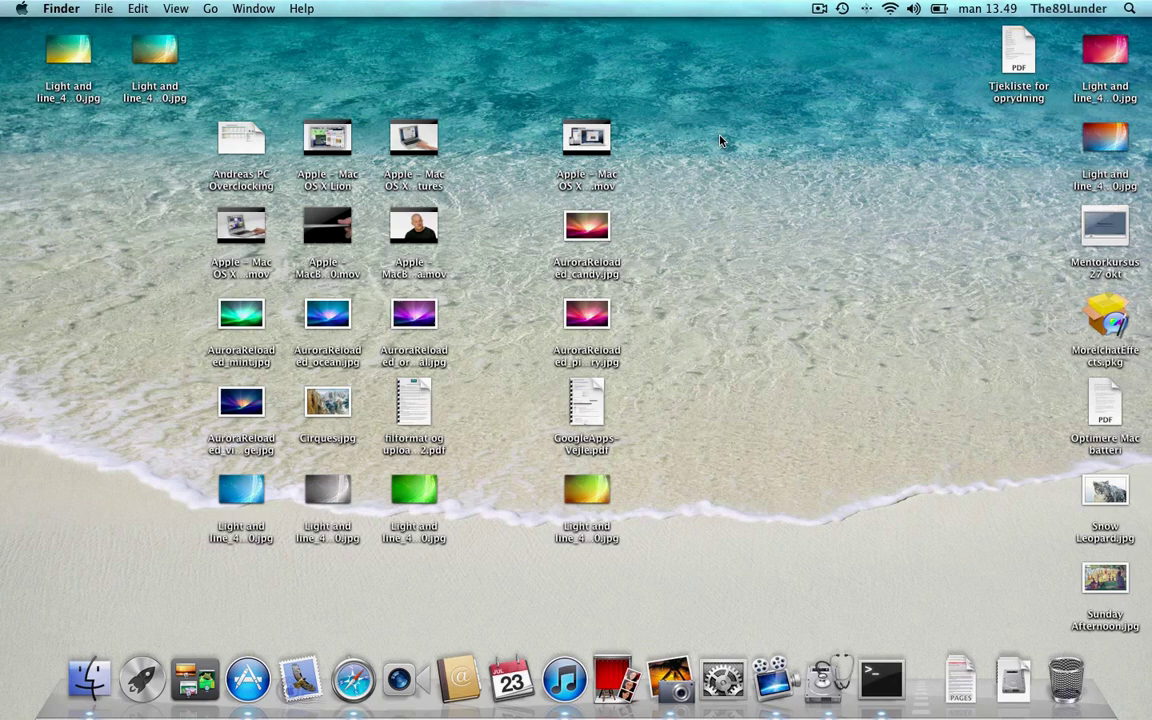
- Create a new desktop folder named Images
{"action": "left_click", "coordinate": [95, 9]}
{"action": "left_click", "coordinate": [123, 44]}
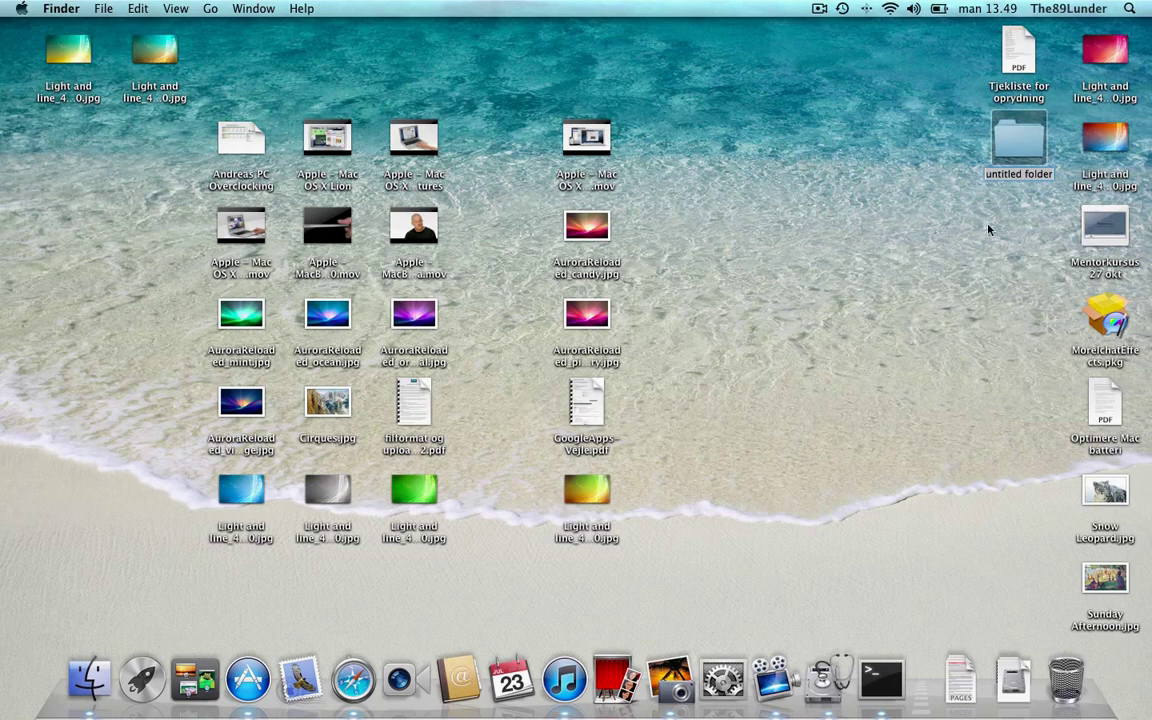
{"action": "type", "text": "Images"}
{"action": "key", "text": "Return"}
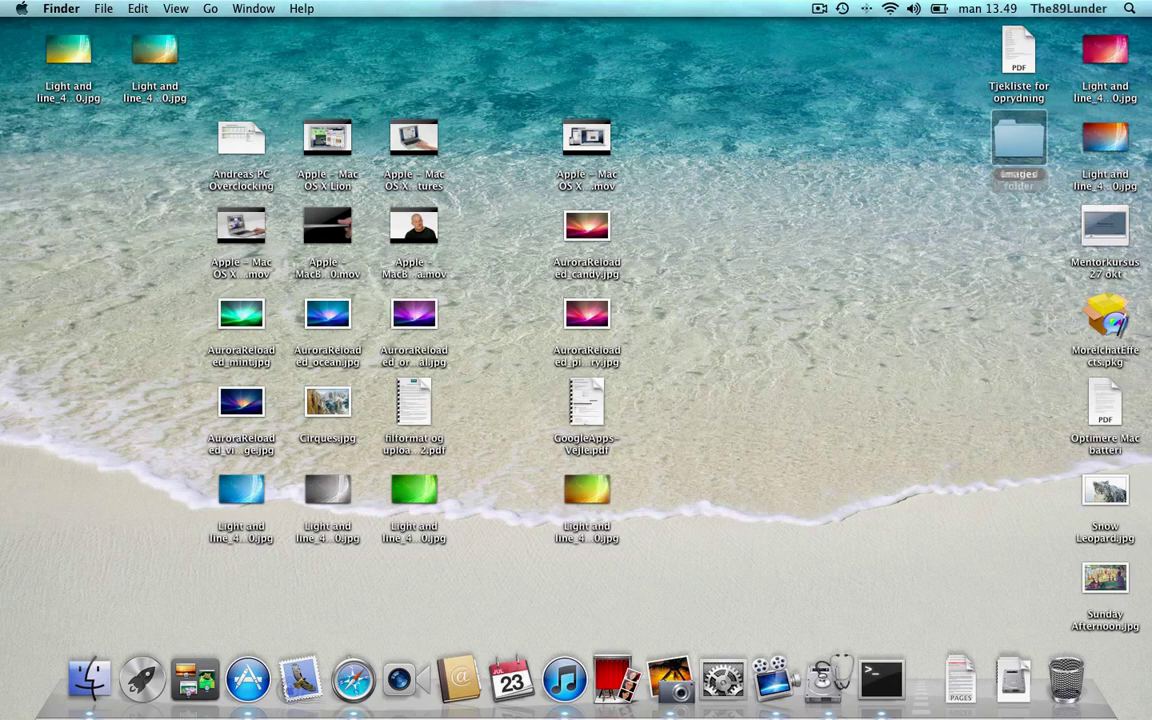
- Gather the loose desktop pictures, including Light and line, Snow Leopard and Sunday Afternoon, into Images
{"action": "left_click_drag", "start_coordinate": [1150, 68], "coordinate": [1070, 185]}
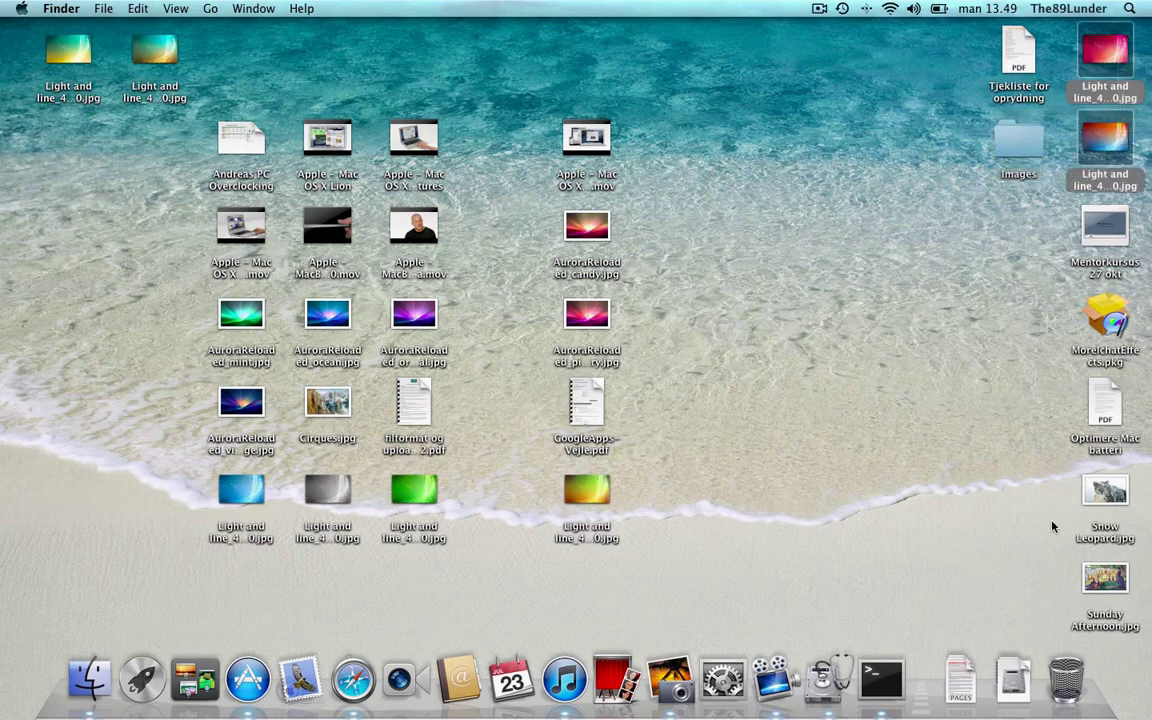
{"action": "left_click_drag", "start_coordinate": [1062, 503], "coordinate": [1135, 595]}
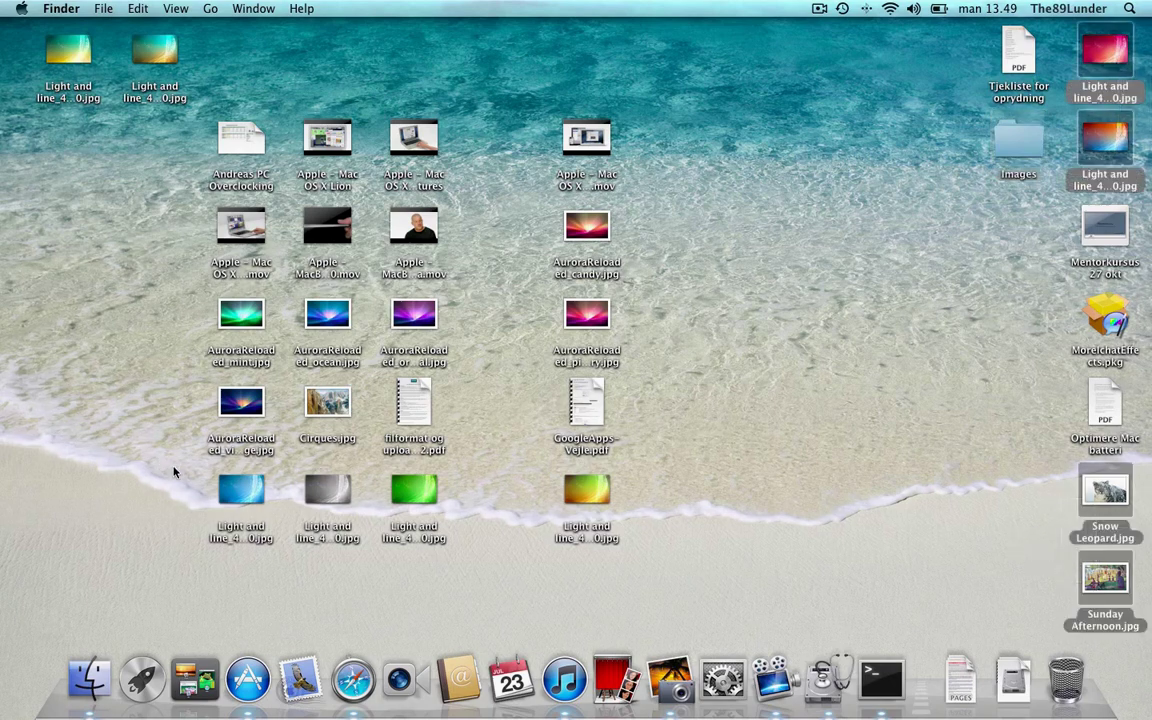
{"action": "left_click_drag", "start_coordinate": [158, 462], "coordinate": [625, 528]}
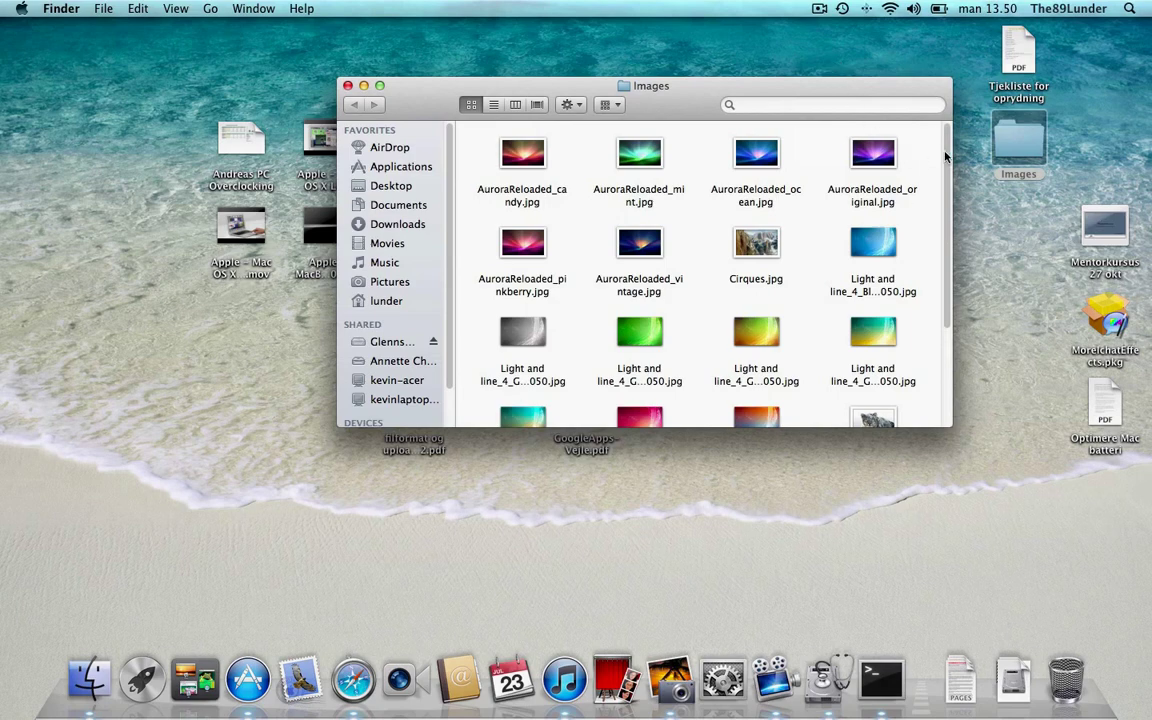
{"action": "scroll", "coordinate": [945, 237], "scroll_direction": "down", "scroll_amount": 4}
{"action": "scroll", "coordinate": [854, 139], "scroll_direction": "up", "scroll_amount": 4}
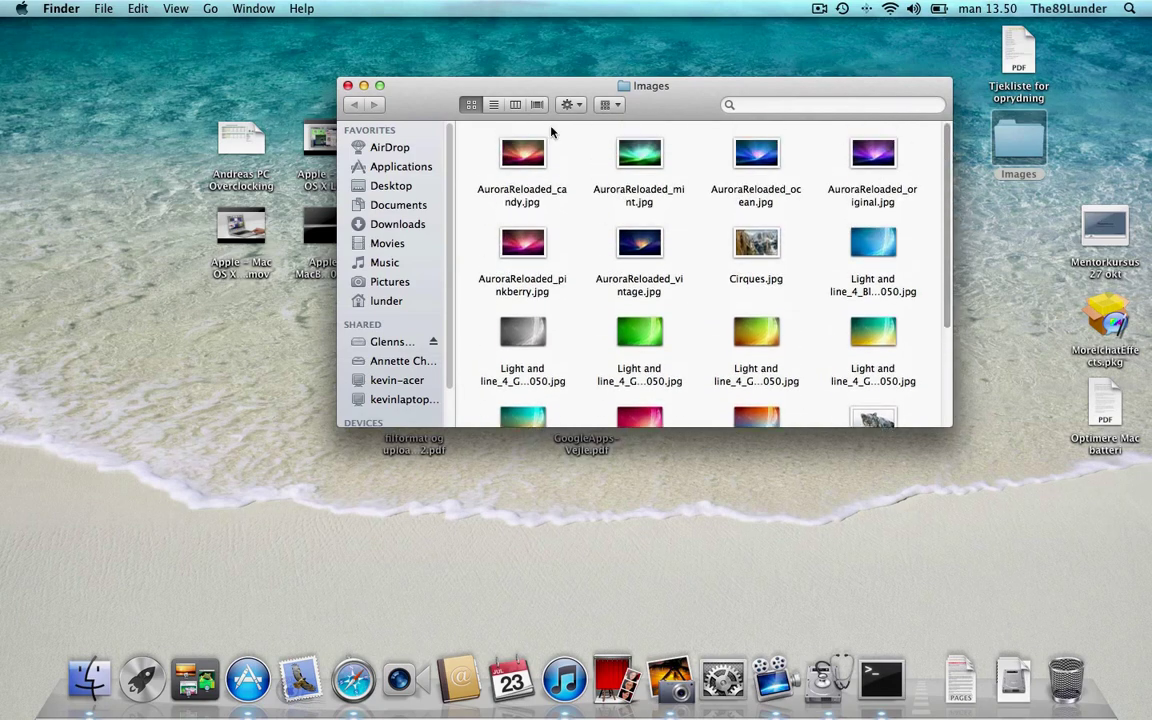
{"action": "left_click", "coordinate": [347, 86]}
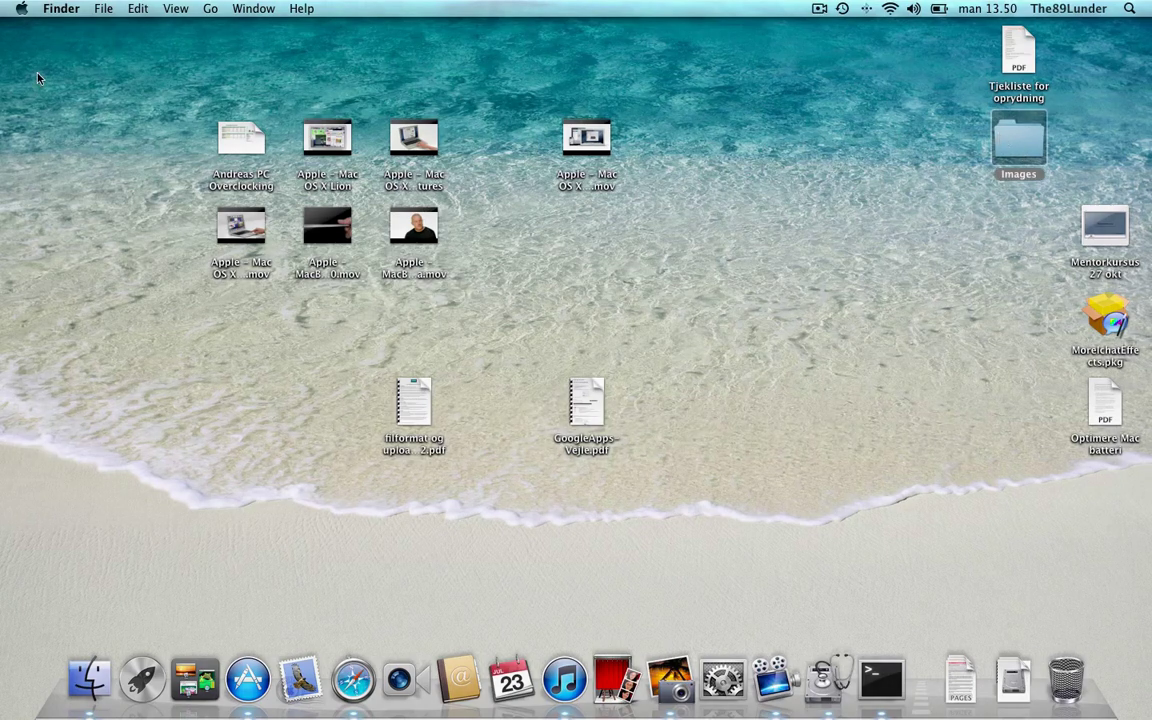
- Give the Images folder a blue label and settle it in the top-right desktop corner
{"action": "left_click", "coordinate": [107, 8]}
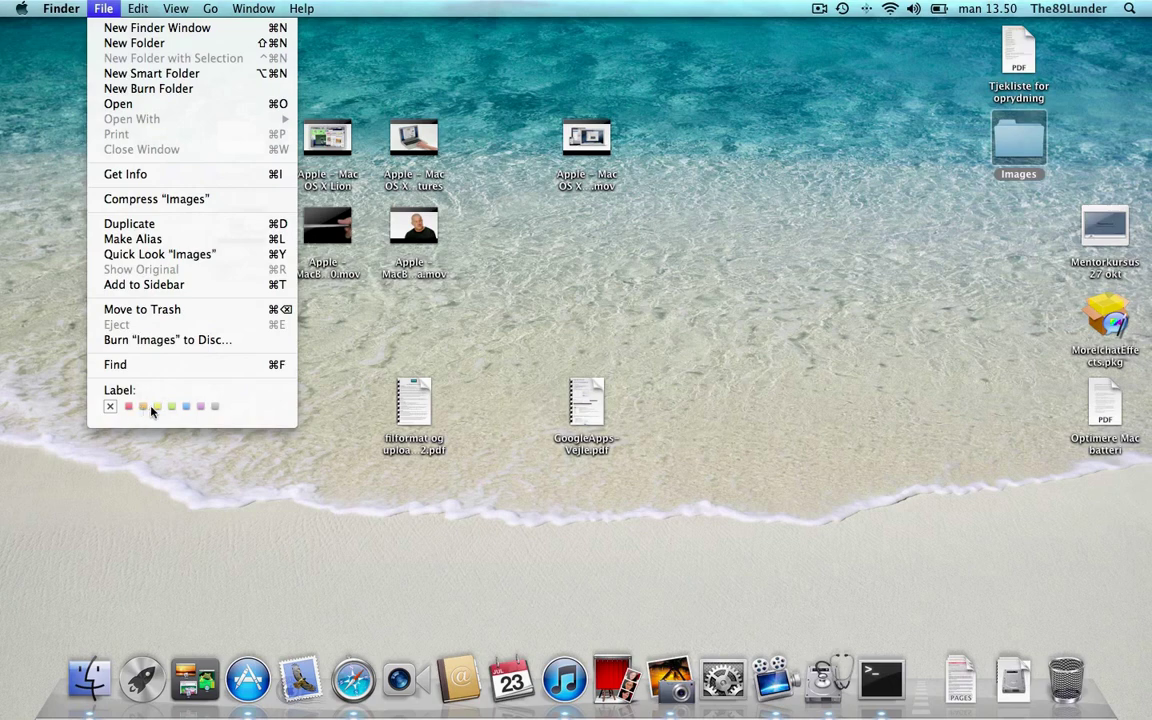
{"action": "left_click", "coordinate": [202, 408]}
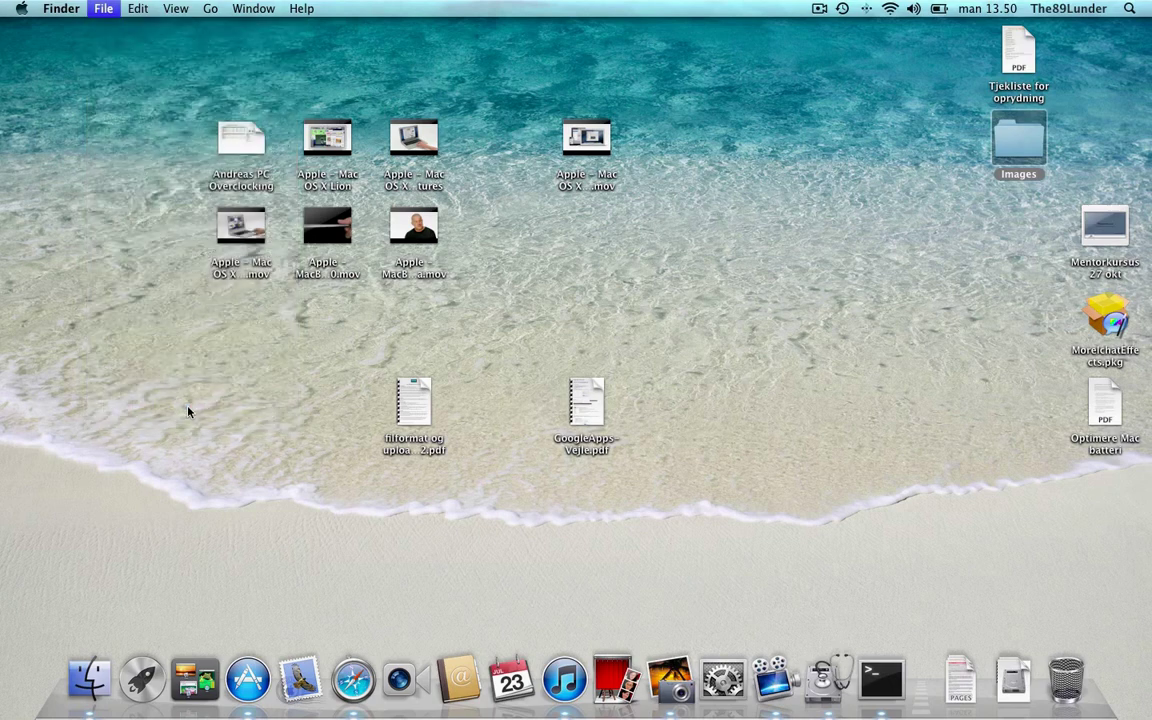
{"action": "left_click_drag", "start_coordinate": [1048, 162], "coordinate": [1066, 500]}
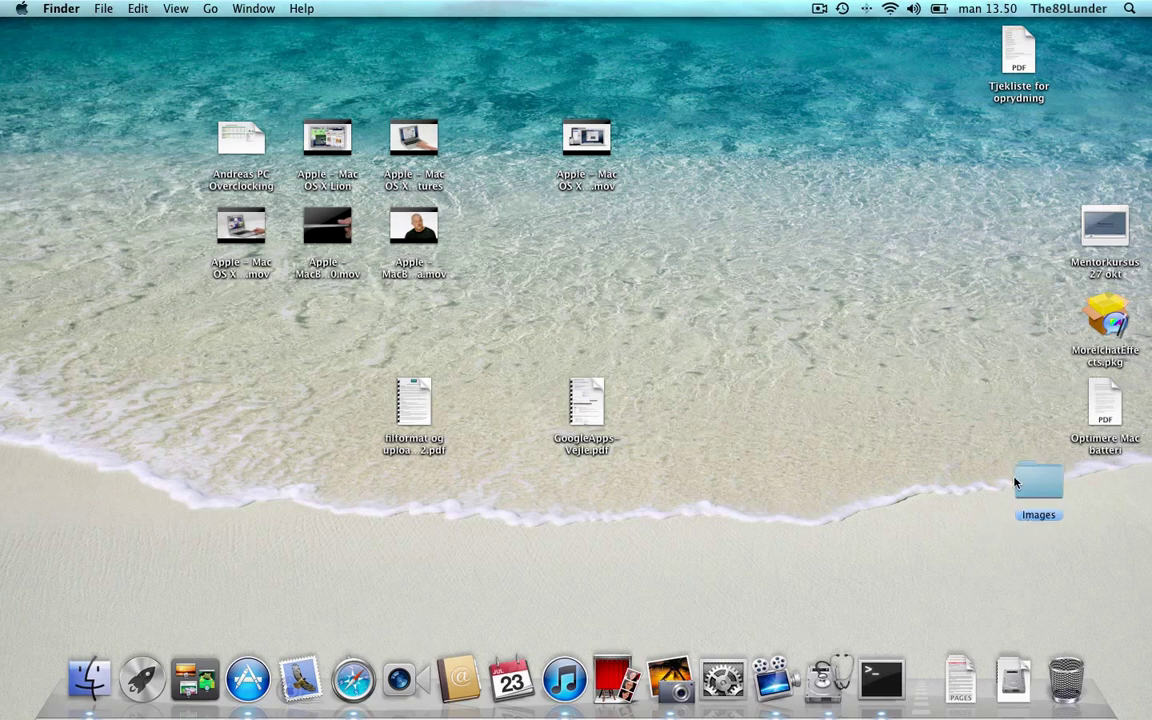
{"action": "left_click_drag", "start_coordinate": [1048, 521], "coordinate": [1053, 128]}
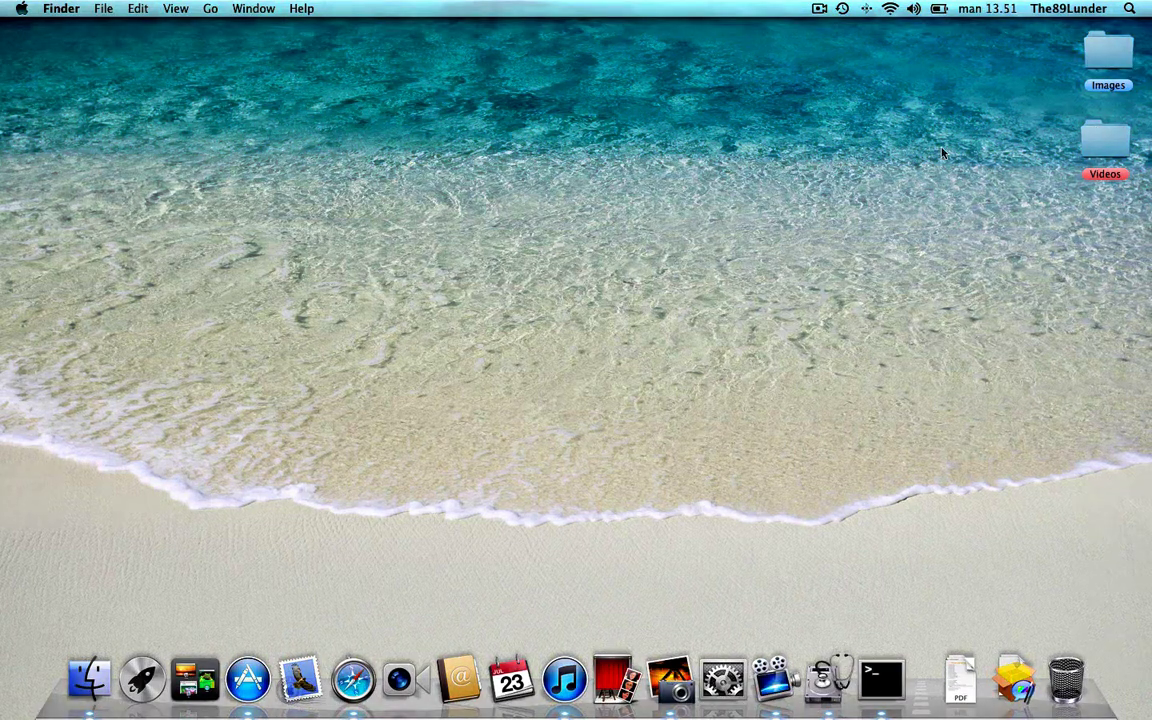
- Peek at the Documents and Downloads stacks in the Dock, then dismiss the listing
{"action": "left_click", "coordinate": [958, 690]}
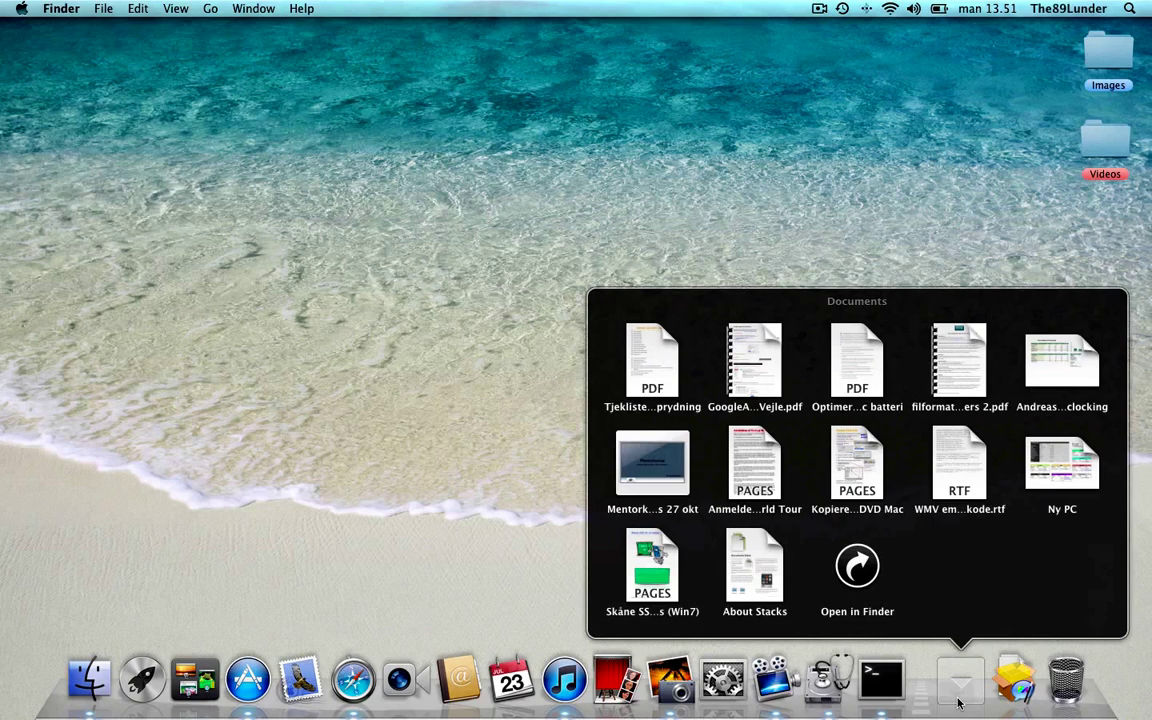
{"action": "left_click", "coordinate": [1019, 689]}
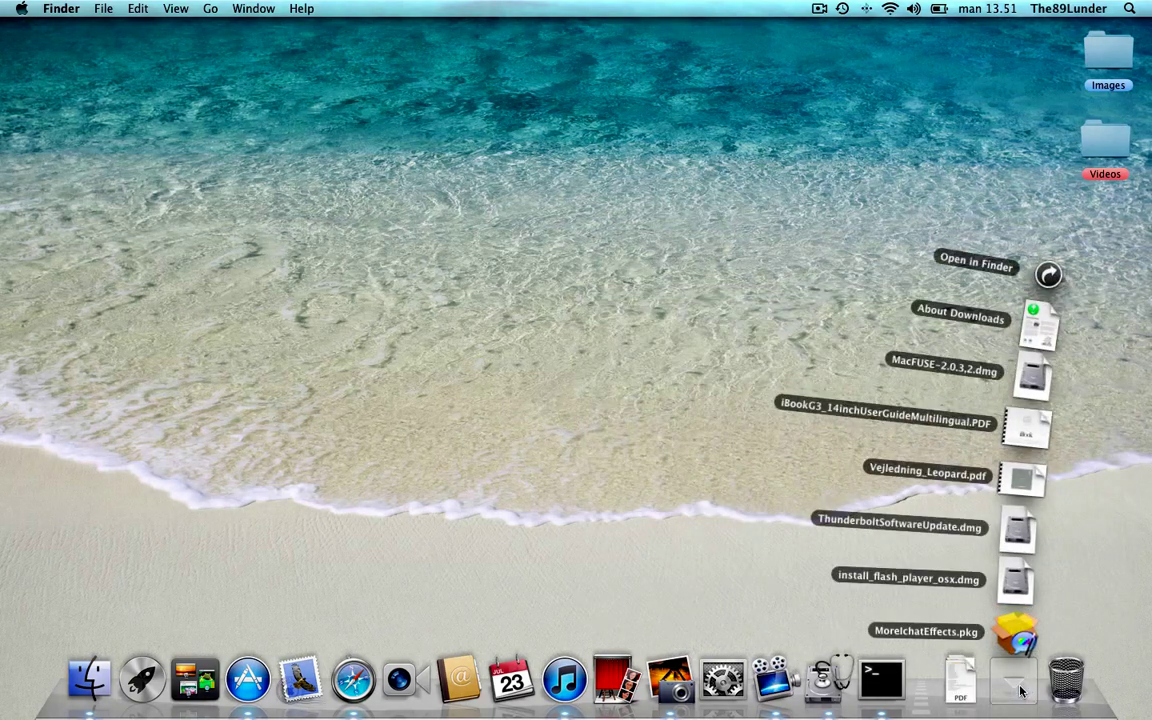
{"action": "left_click", "coordinate": [682, 283]}
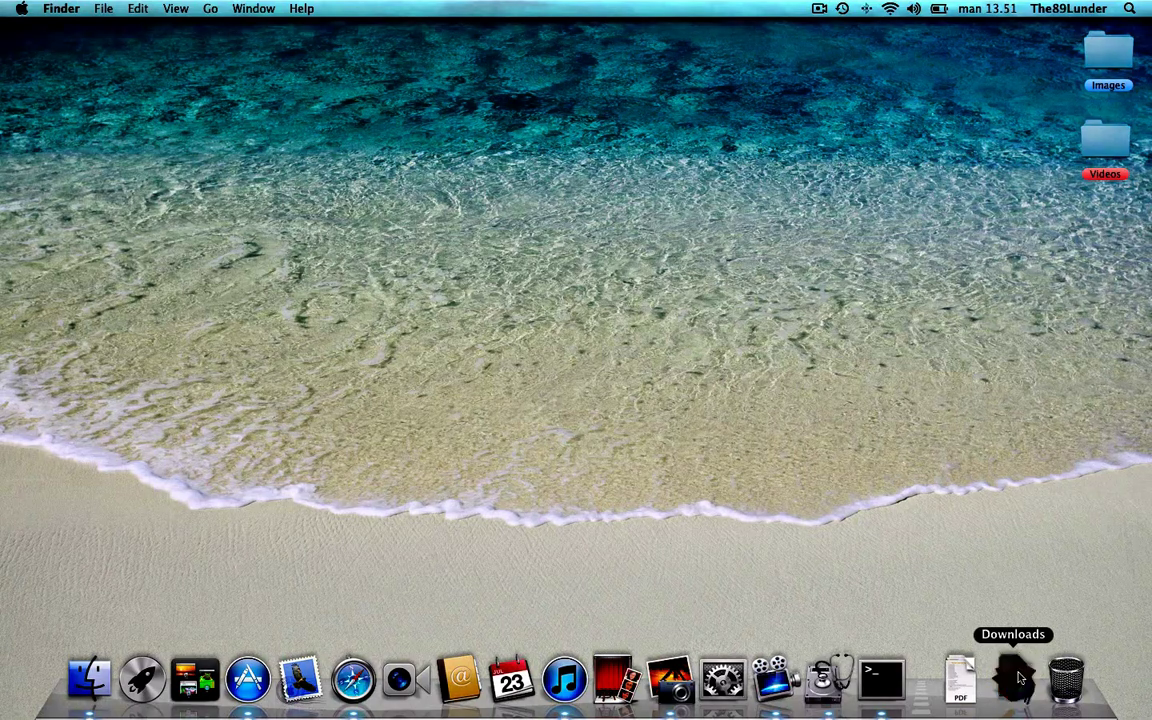
- Open Downloads in icon view, trash all seven downloaded files, and close the window
{"action": "left_click", "coordinate": [1020, 680]}
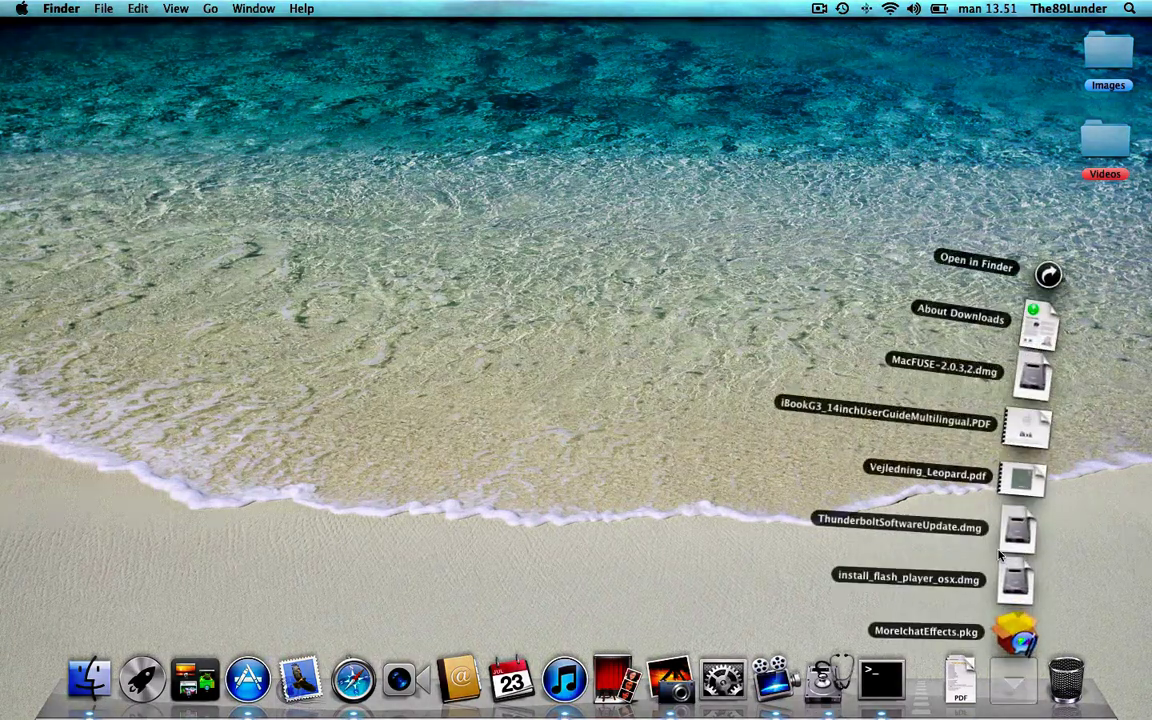
{"action": "left_click", "coordinate": [1048, 268]}
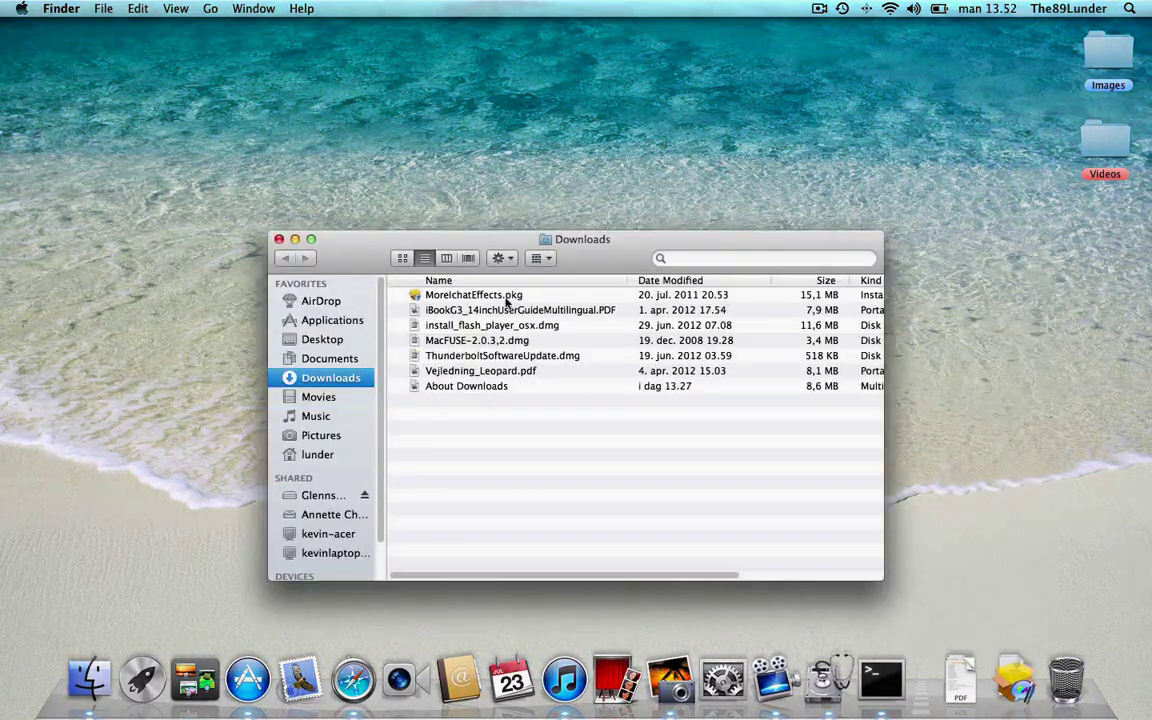
{"action": "left_click", "coordinate": [402, 258]}
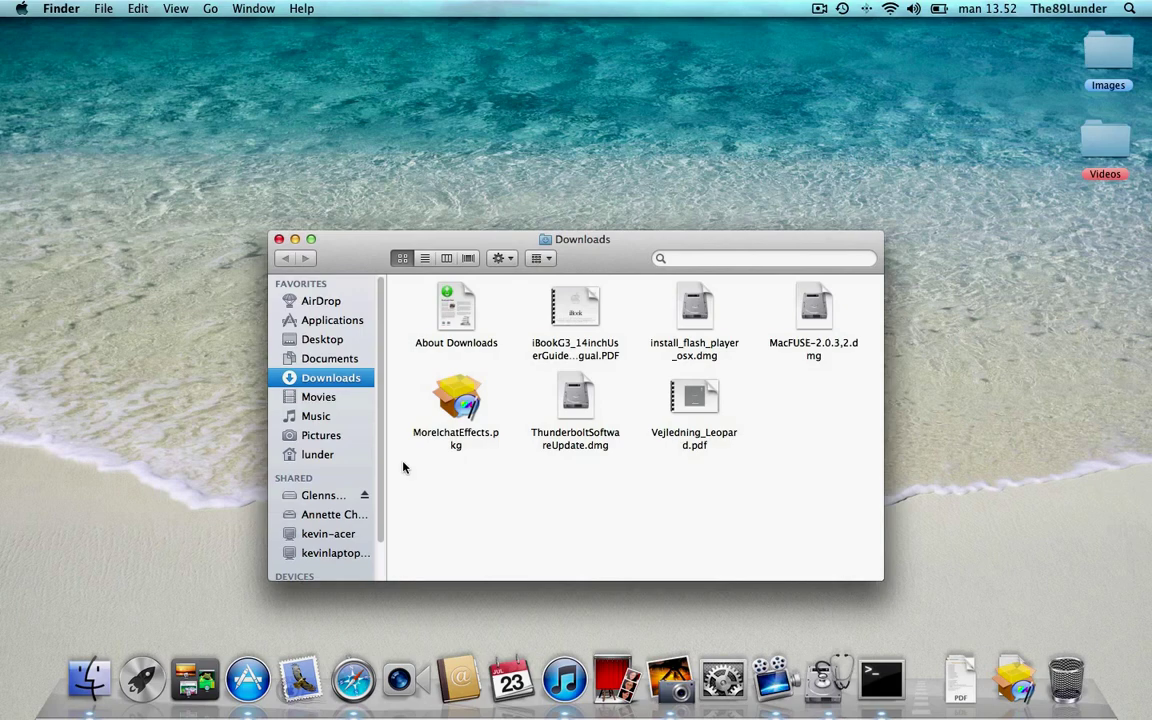
{"action": "left_click_drag", "start_coordinate": [401, 474], "coordinate": [849, 303]}
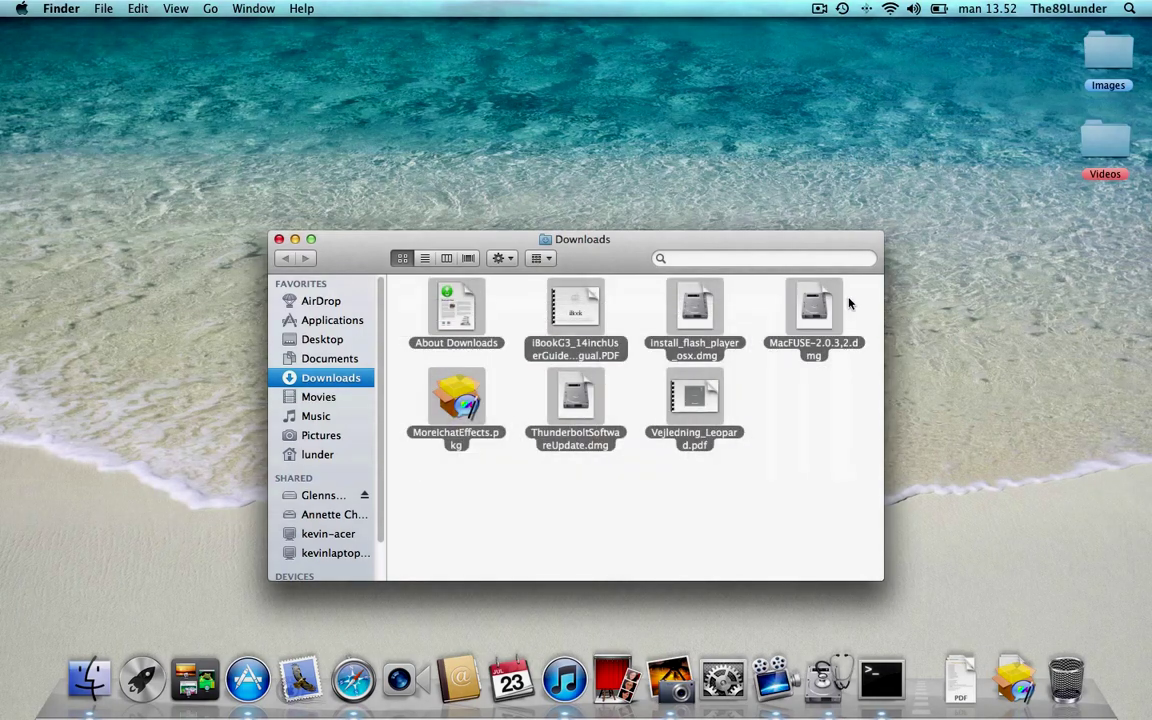
{"action": "key", "text": "super+BackSpace"}
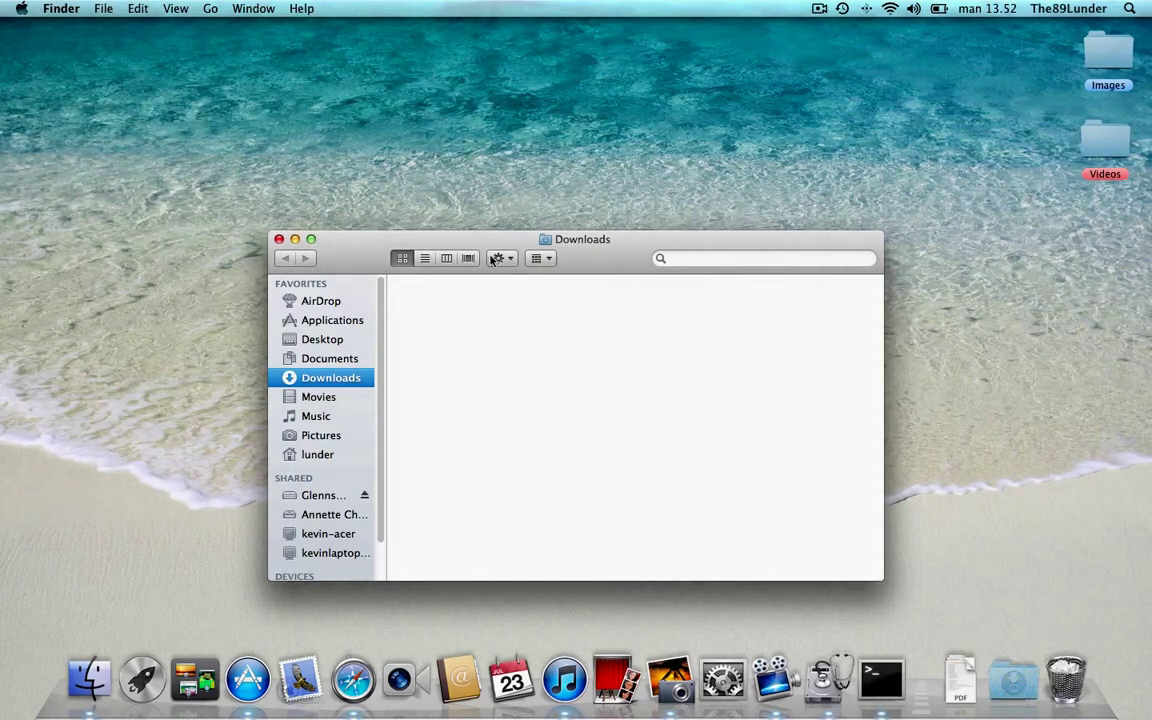
{"action": "left_click", "coordinate": [280, 240]}
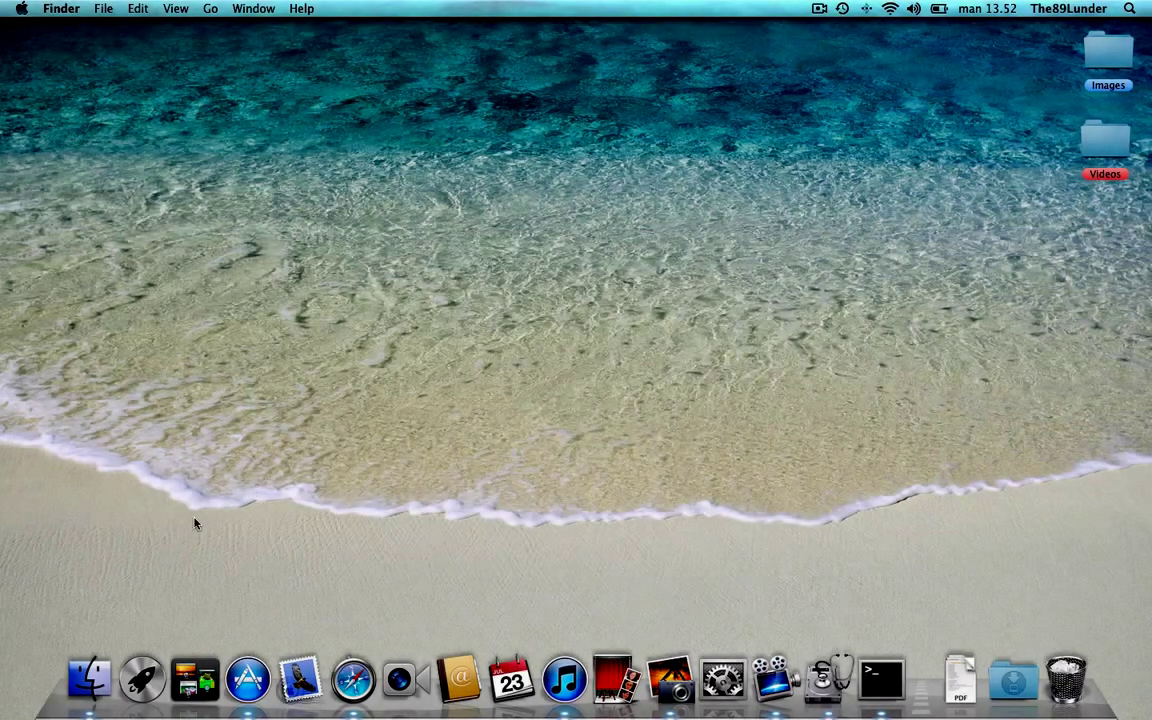
- Open the Public folder from a home folder window and select every file in it
{"action": "left_click", "coordinate": [89, 678]}
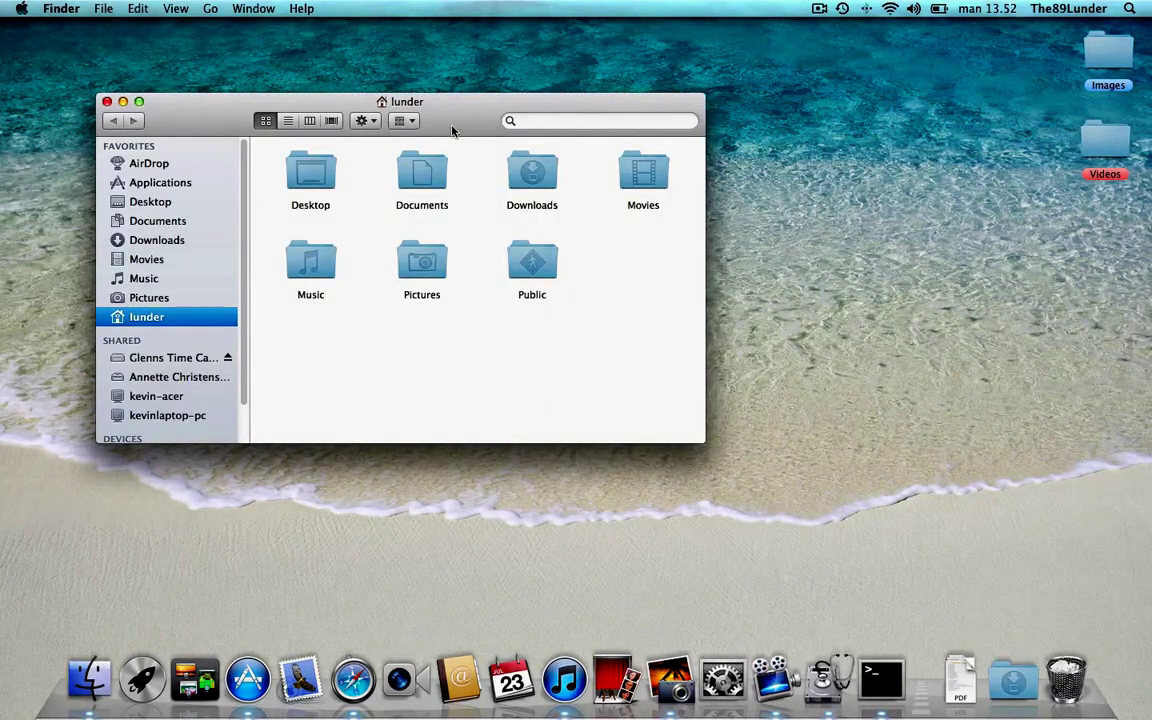
{"action": "left_click_drag", "start_coordinate": [406, 112], "coordinate": [528, 123]}
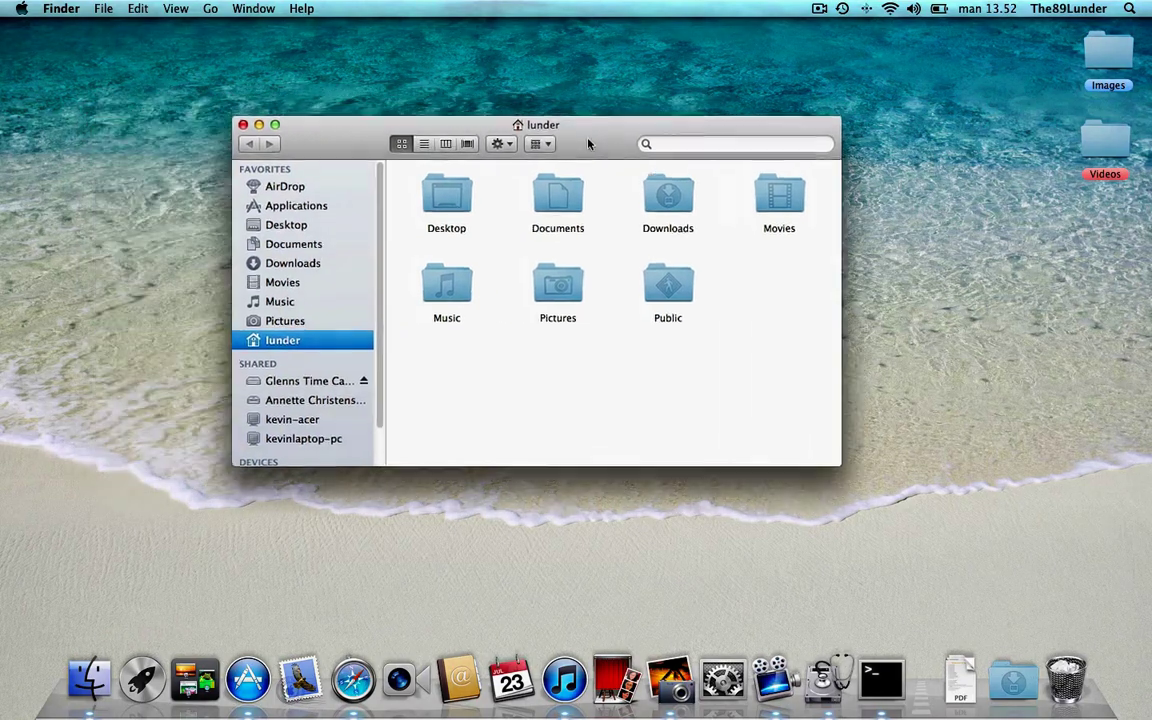
{"action": "double_click", "coordinate": [667, 285]}
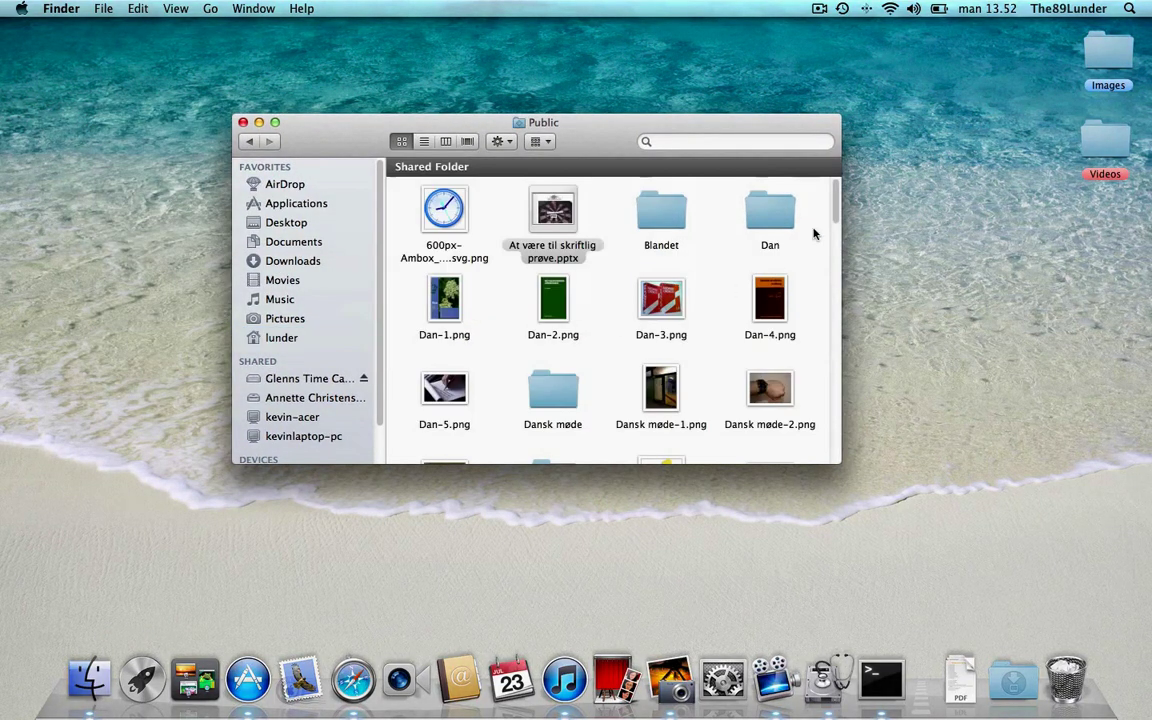
{"action": "mouse_move", "coordinate": [835, 205]}
{"action": "left_mouse_down"}
{"action": "mouse_move", "coordinate": [850, 283]}
{"action": "mouse_move", "coordinate": [843, 441]}
{"action": "mouse_move", "coordinate": [825, 237]}
{"action": "mouse_move", "coordinate": [833, 195]}
{"action": "left_mouse_up"}
{"action": "left_click_drag", "start_coordinate": [416, 192], "coordinate": [1013, 680]}
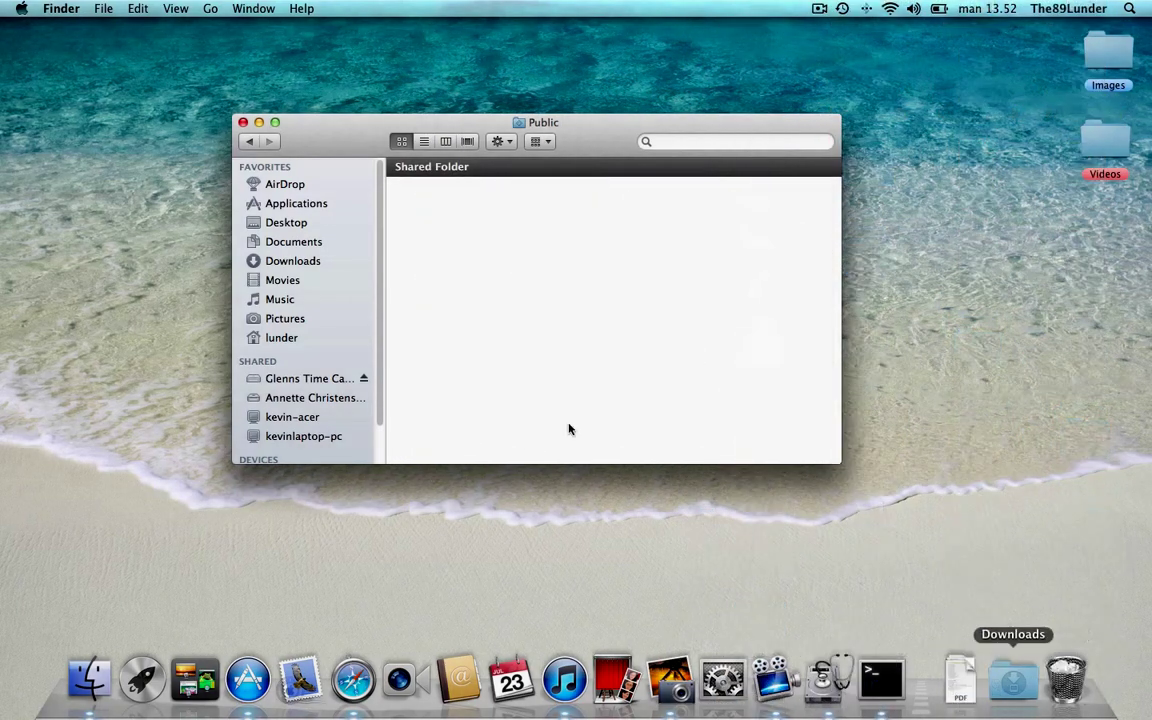
- Close the emptied Public window and open Documents in a full Finder window
{"action": "left_click", "coordinate": [242, 122]}
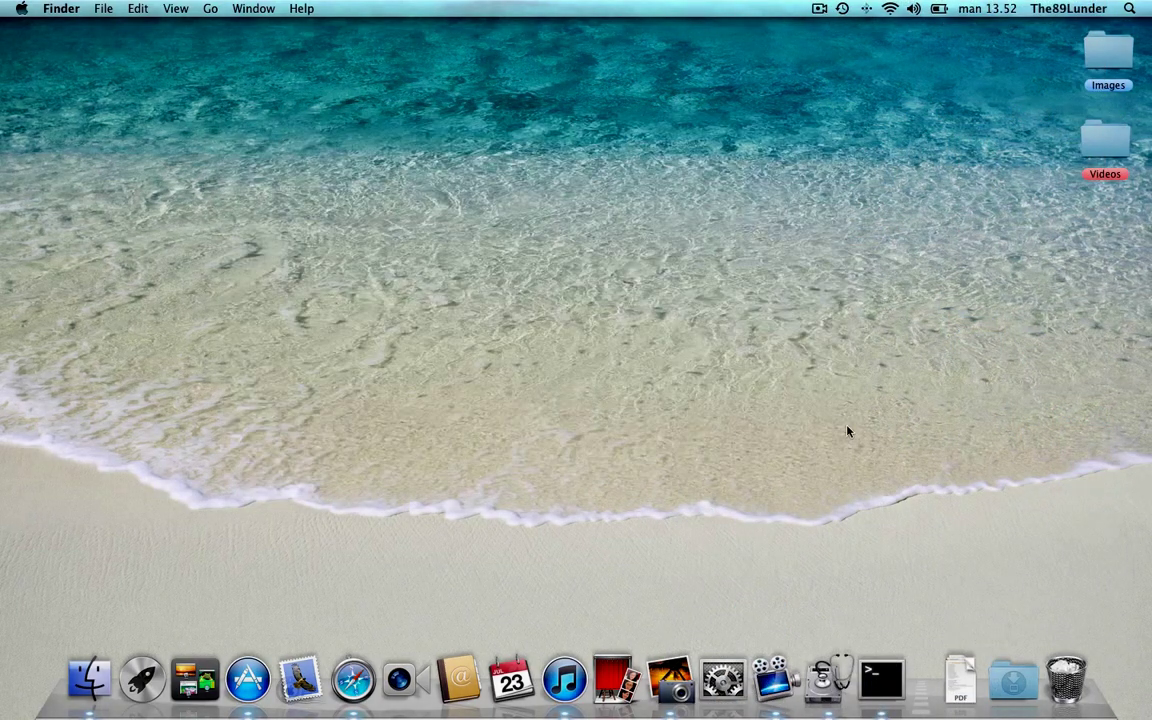
{"action": "left_click", "coordinate": [959, 678]}
{"action": "left_click", "coordinate": [872, 572]}
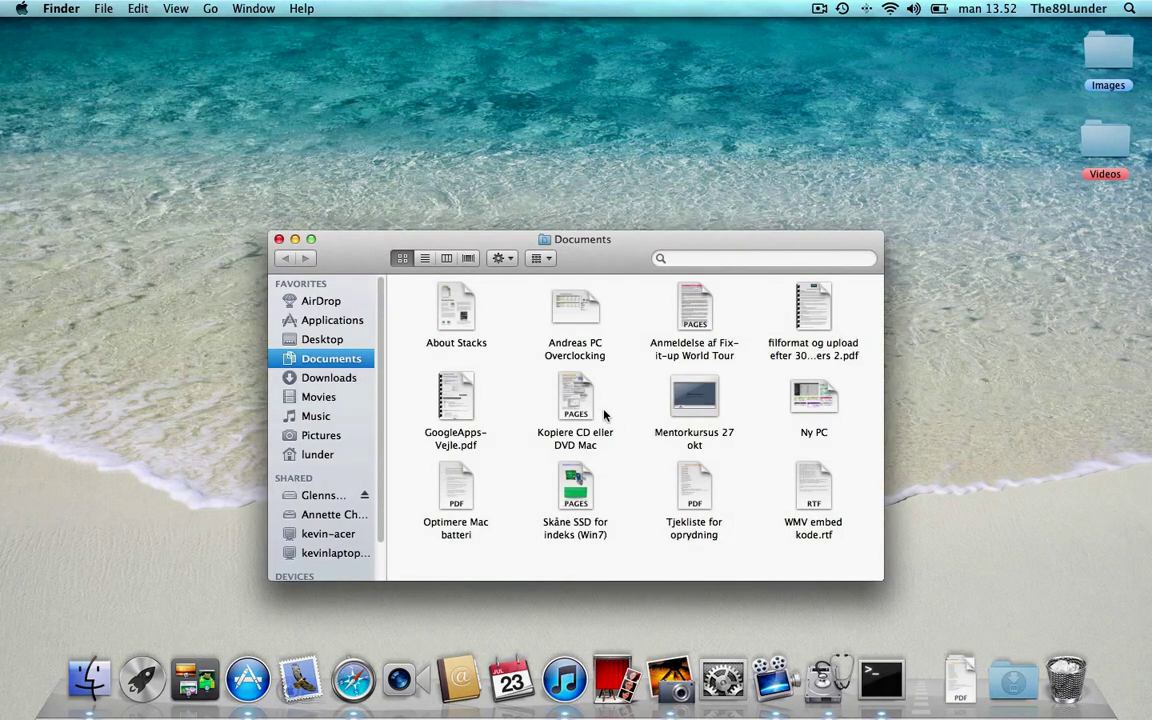
- Trash About Stacks, Mentorkursus 27 okt and Andreas PC Overclocking, then close Documents
{"action": "left_click", "coordinate": [456, 303]}
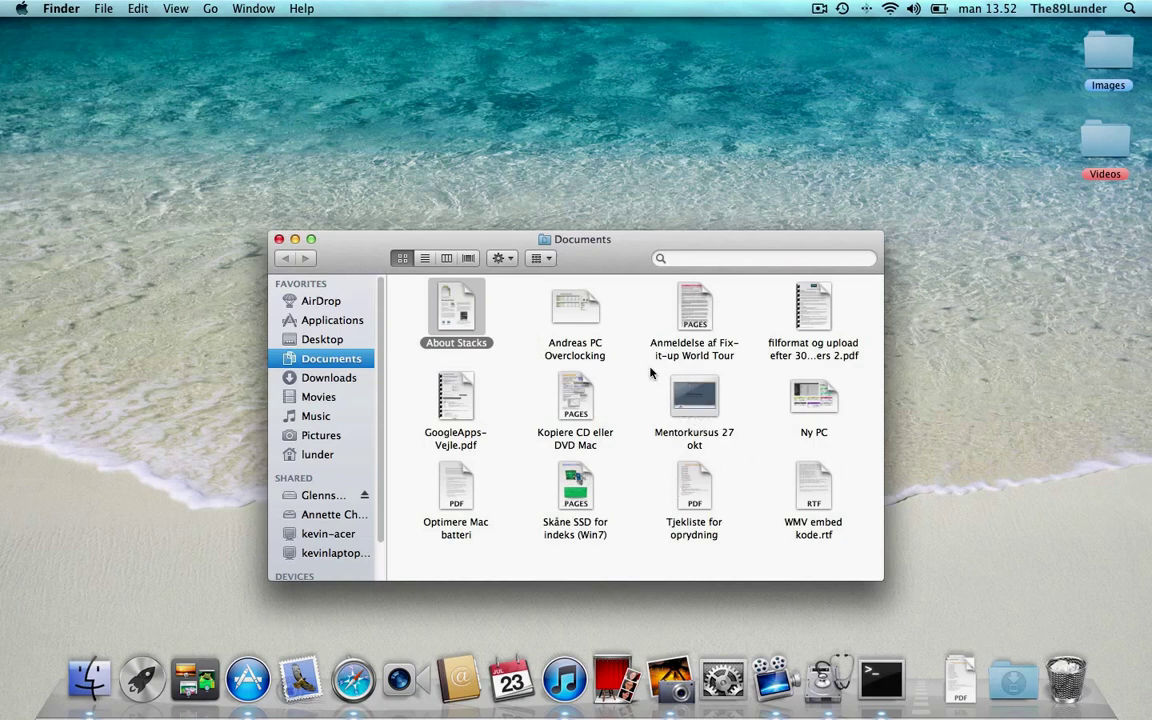
{"action": "left_click", "coordinate": [708, 388]}
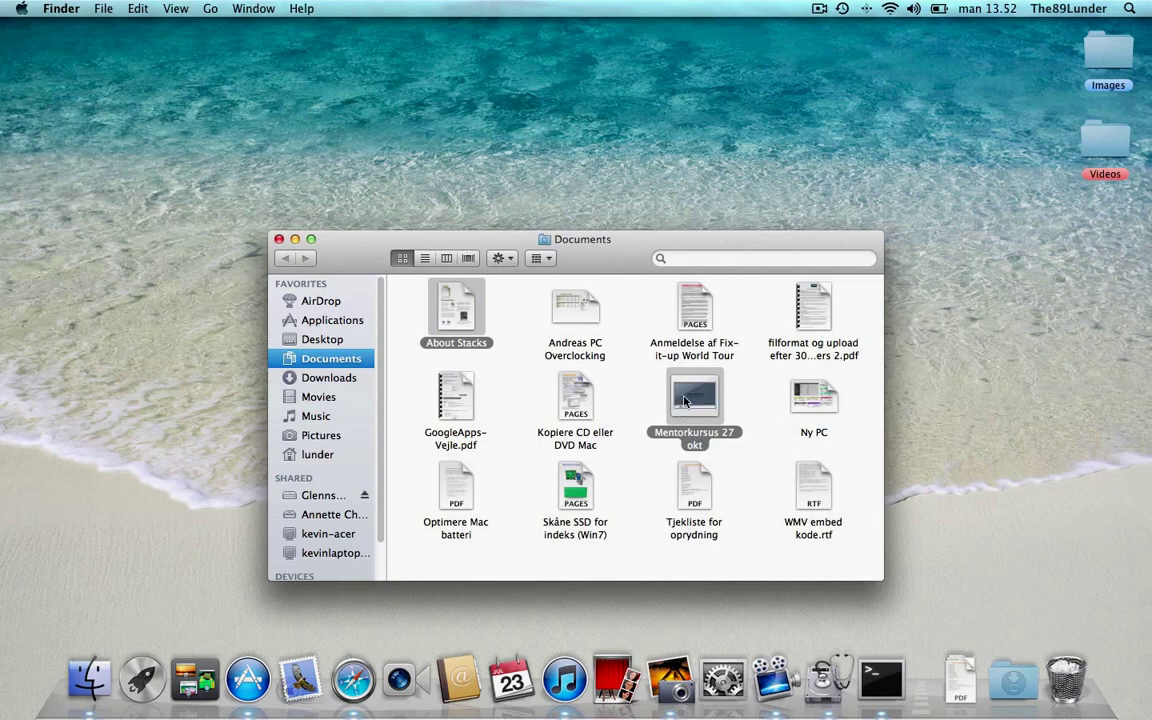
{"action": "left_click", "coordinate": [574, 304], "text": "super"}
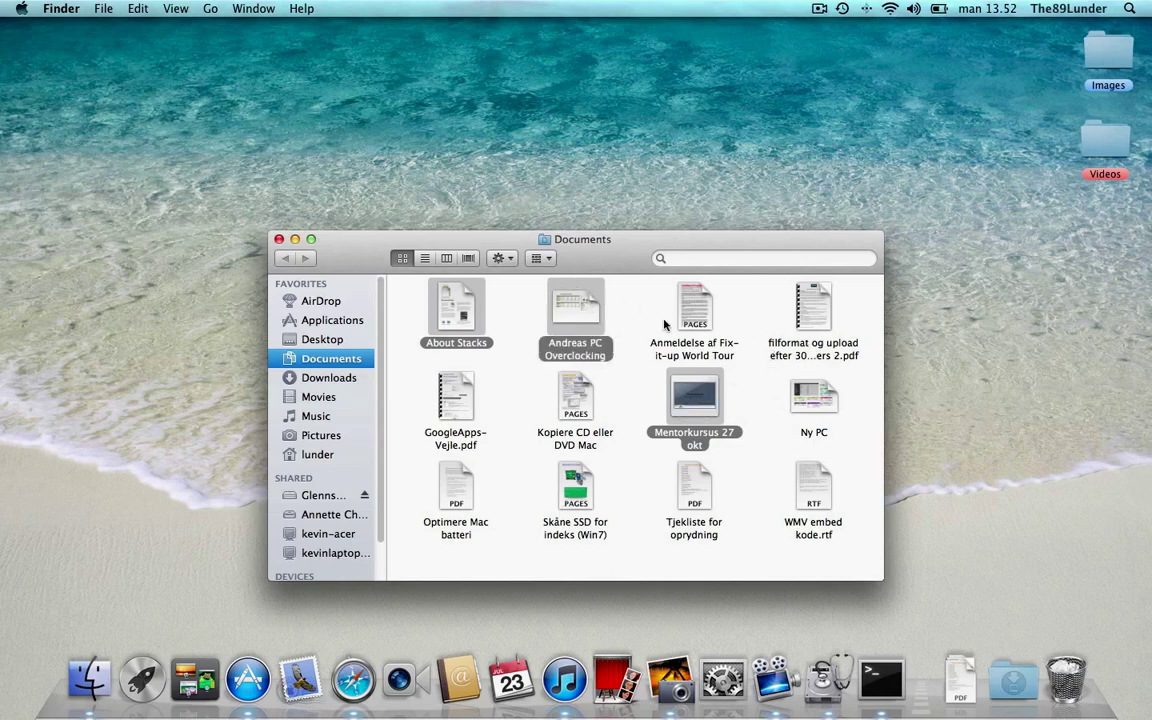
{"action": "left_click_drag", "start_coordinate": [574, 304], "coordinate": [1066, 676]}
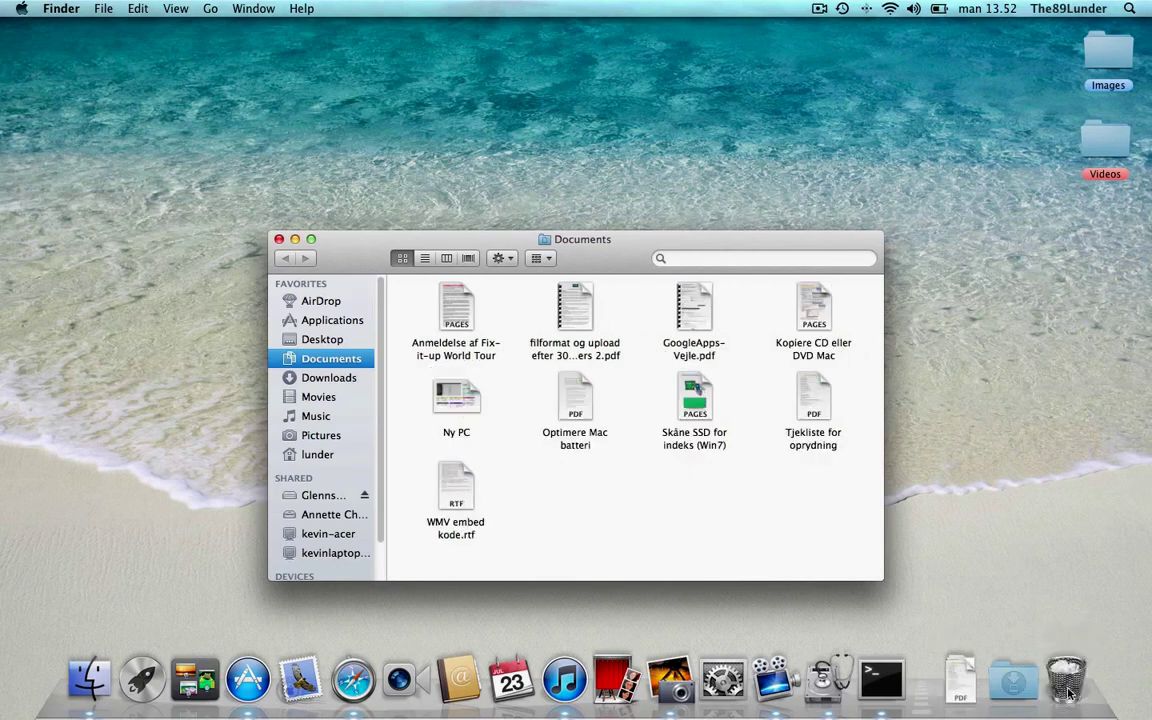
{"action": "left_click", "coordinate": [278, 238]}
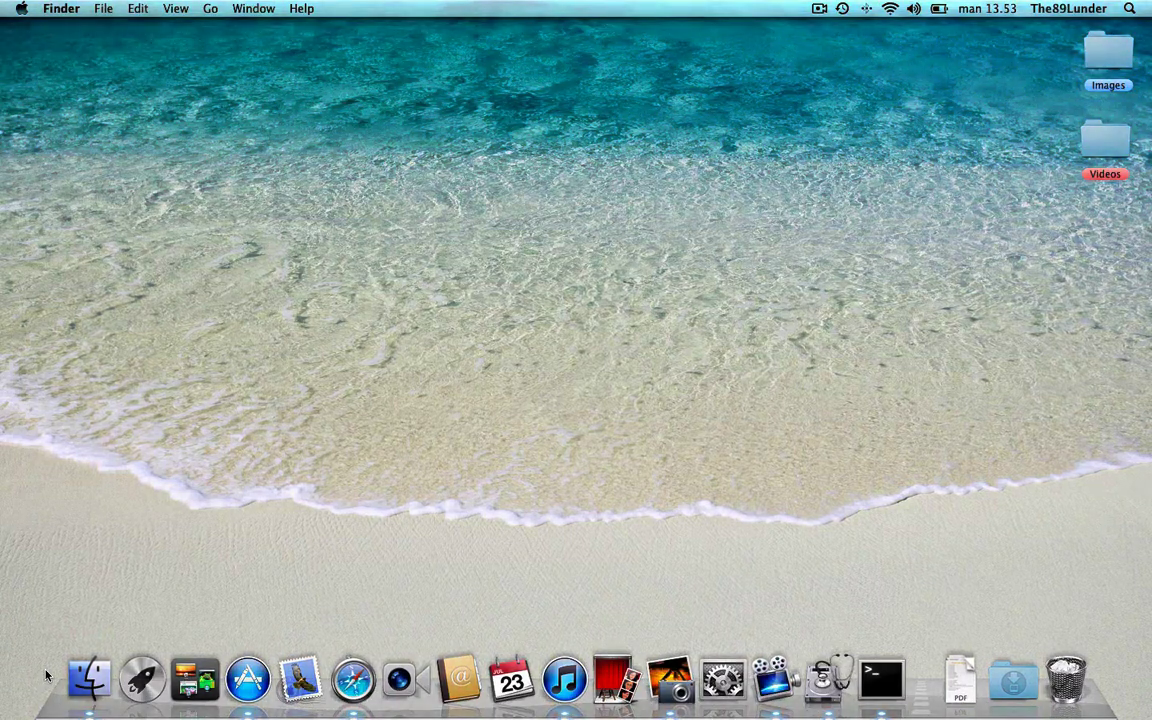
- Open the iTunes music library and select the Basshunter album
{"action": "left_click", "coordinate": [562, 685]}
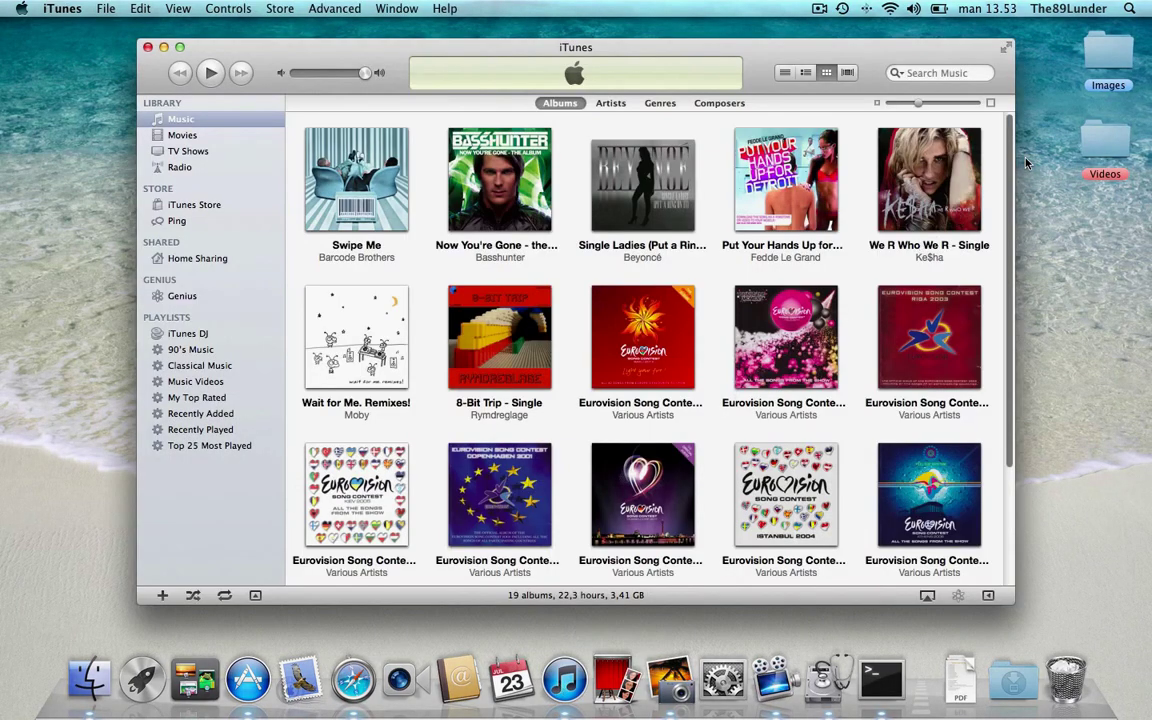
{"action": "scroll", "coordinate": [1008, 140], "scroll_direction": "down", "scroll_amount": 5}
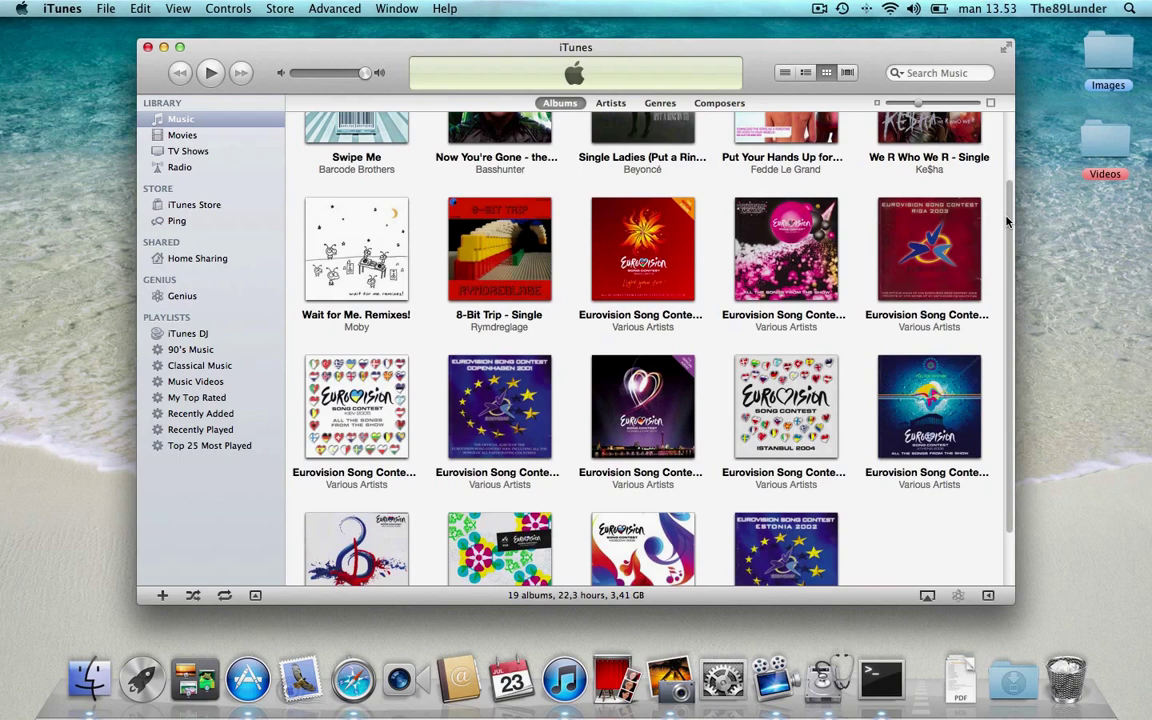
{"action": "scroll", "coordinate": [1029, 224], "scroll_direction": "up", "scroll_amount": 5}
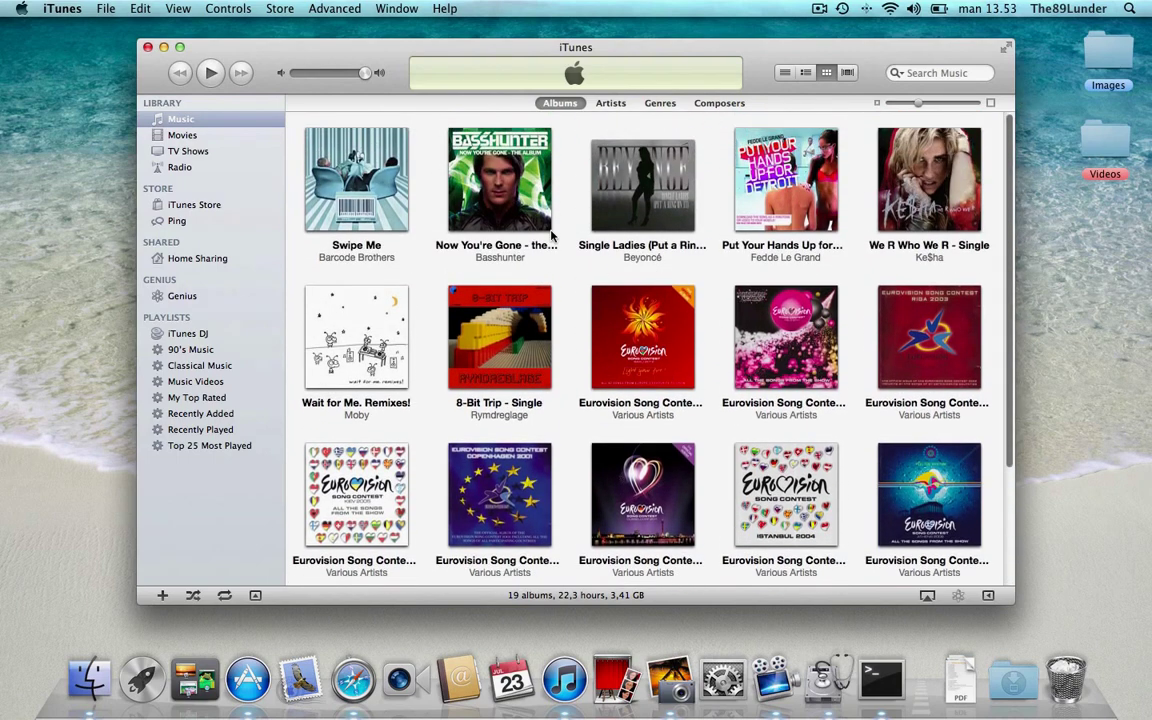
{"action": "mouse_move", "coordinate": [489, 160]}
{"action": "left_click", "coordinate": [468, 139]}
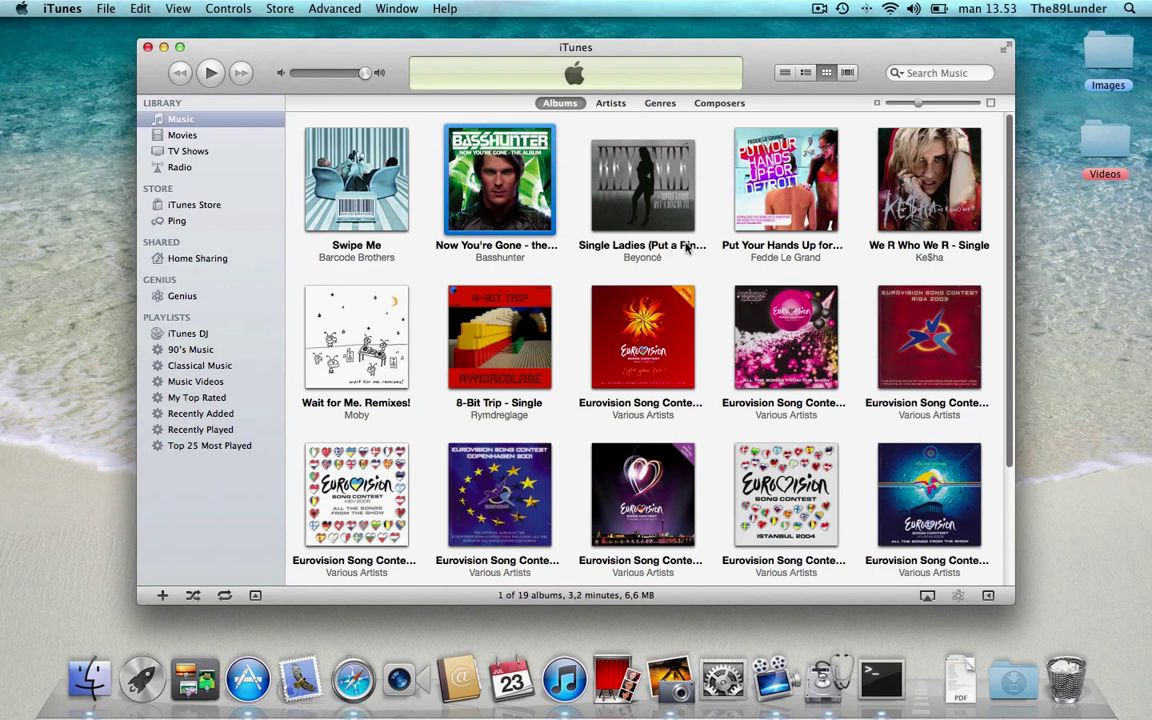
- Add the Copenhagen 2001, Estonia 2002 and Riga 2003 Eurovision albums to the selection
{"action": "scroll", "coordinate": [652, 262], "scroll_direction": "down", "scroll_amount": 3}
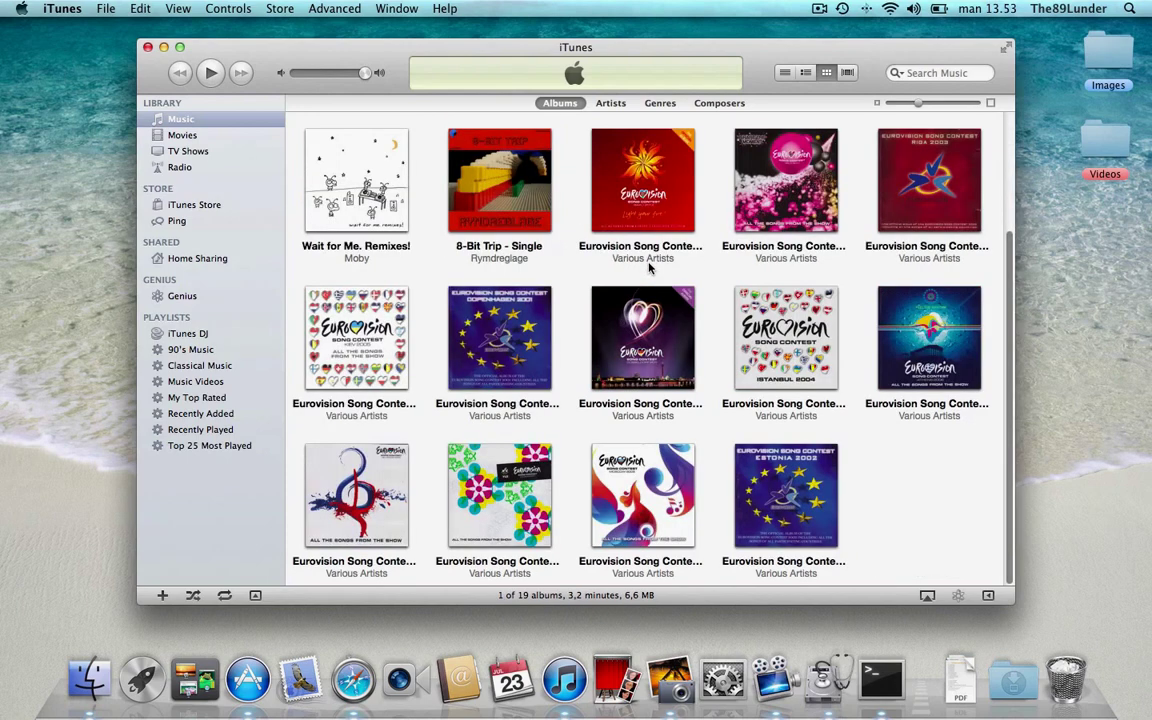
{"action": "scroll", "coordinate": [648, 263], "scroll_direction": "up", "scroll_amount": 3}
{"action": "scroll", "coordinate": [645, 263], "scroll_direction": "down", "scroll_amount": 3}
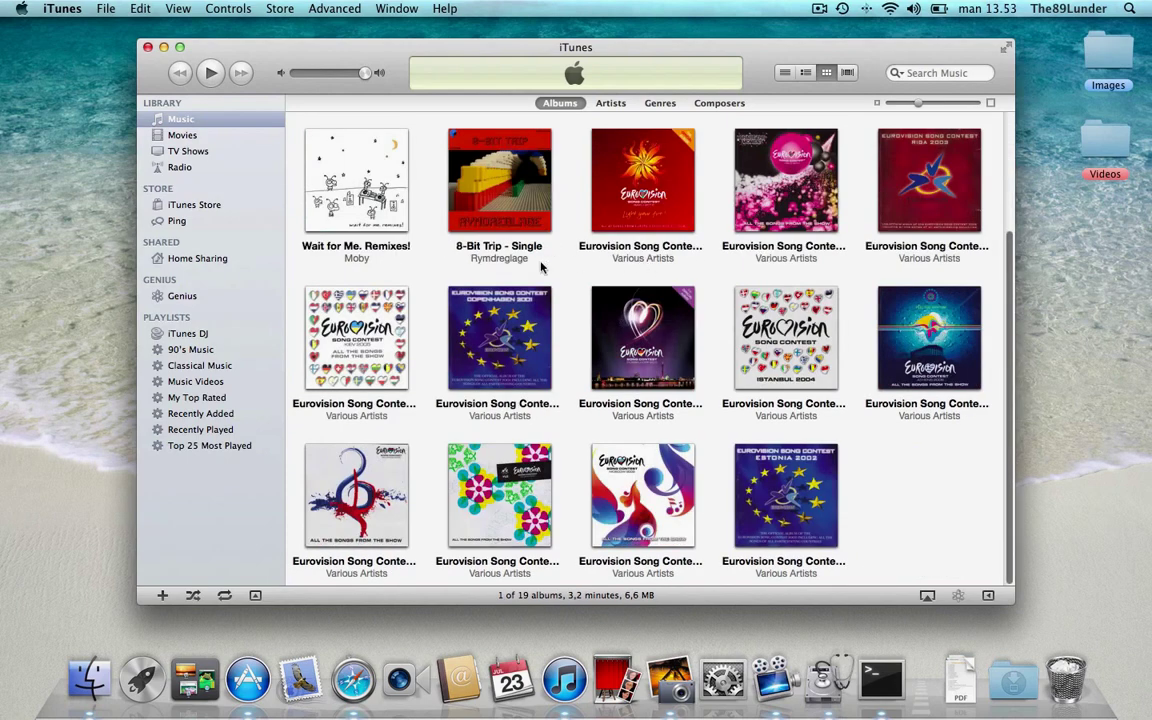
{"action": "mouse_move", "coordinate": [664, 366]}
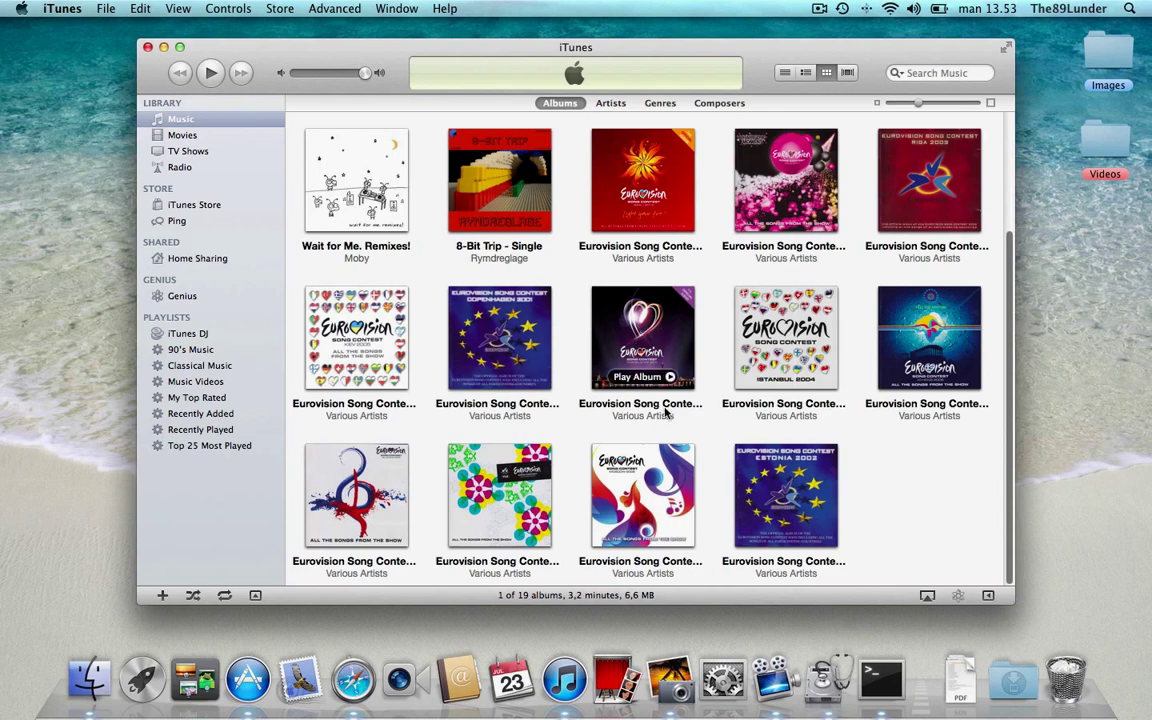
{"action": "left_click", "coordinate": [478, 293]}
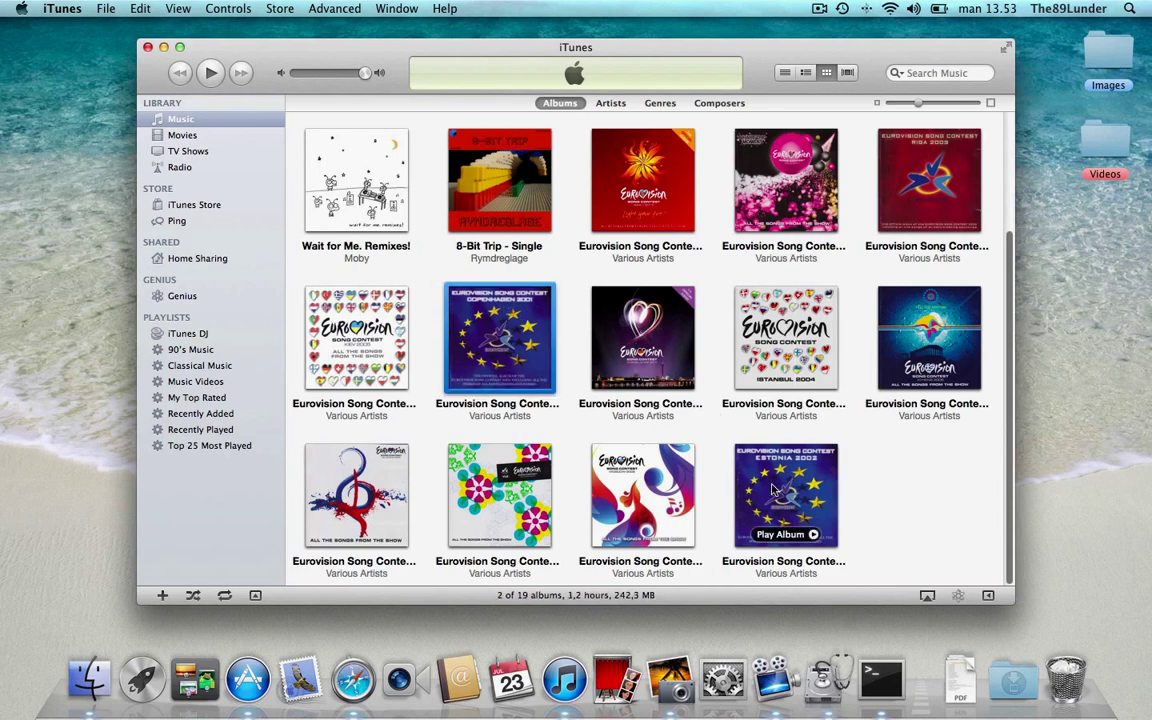
{"action": "left_click", "coordinate": [785, 490], "text": "super"}
{"action": "left_click", "coordinate": [925, 172], "text": "super"}
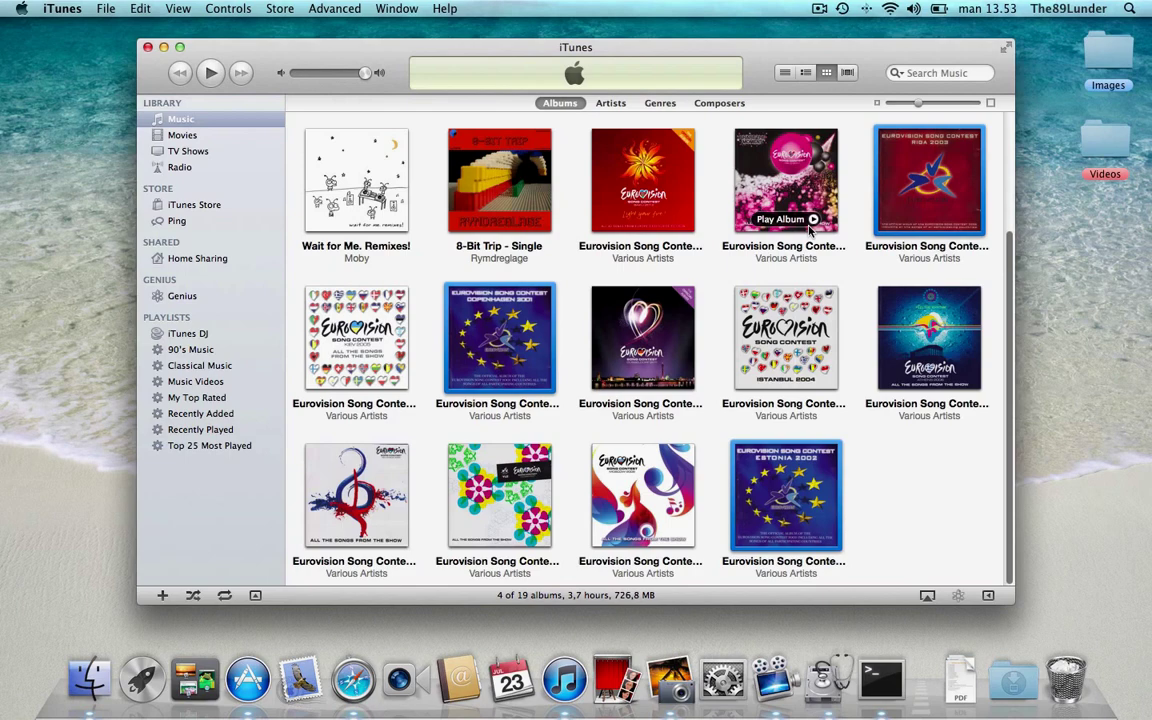
- Drag the four albums to the Trash, deleting the songs and moving their files to the Trash
{"action": "mouse_move", "coordinate": [827, 448]}
{"action": "left_click_drag", "start_coordinate": [790, 482], "coordinate": [1064, 668]}
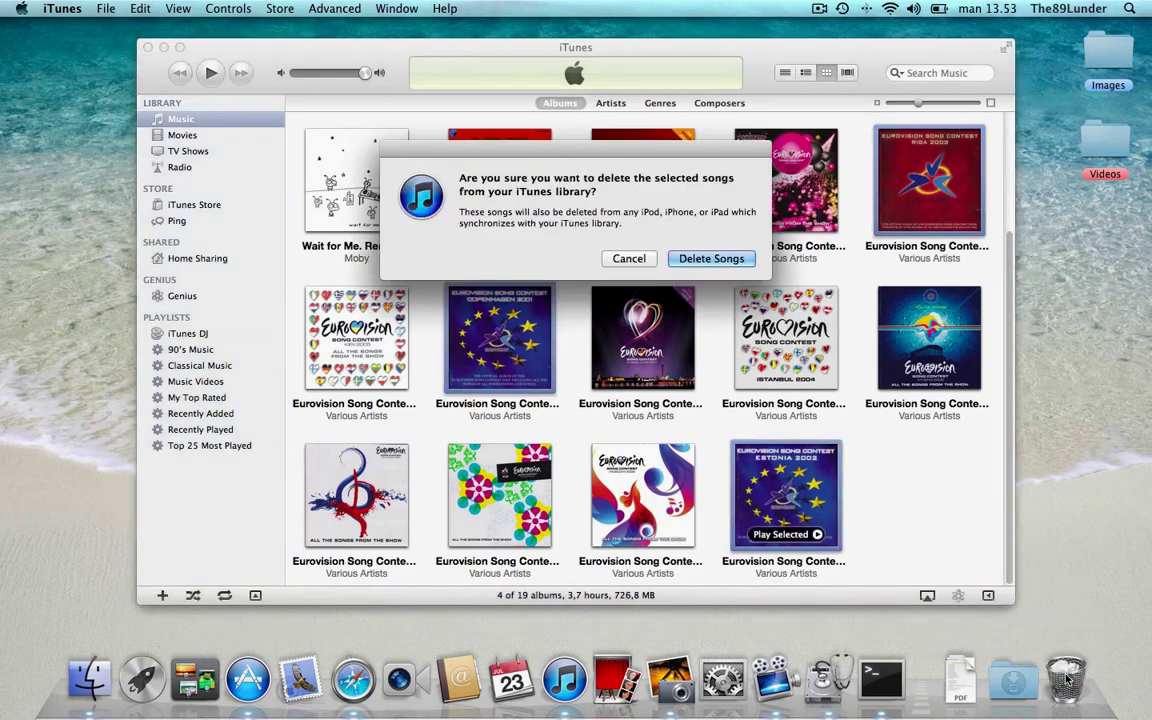
{"action": "left_click", "coordinate": [702, 259]}
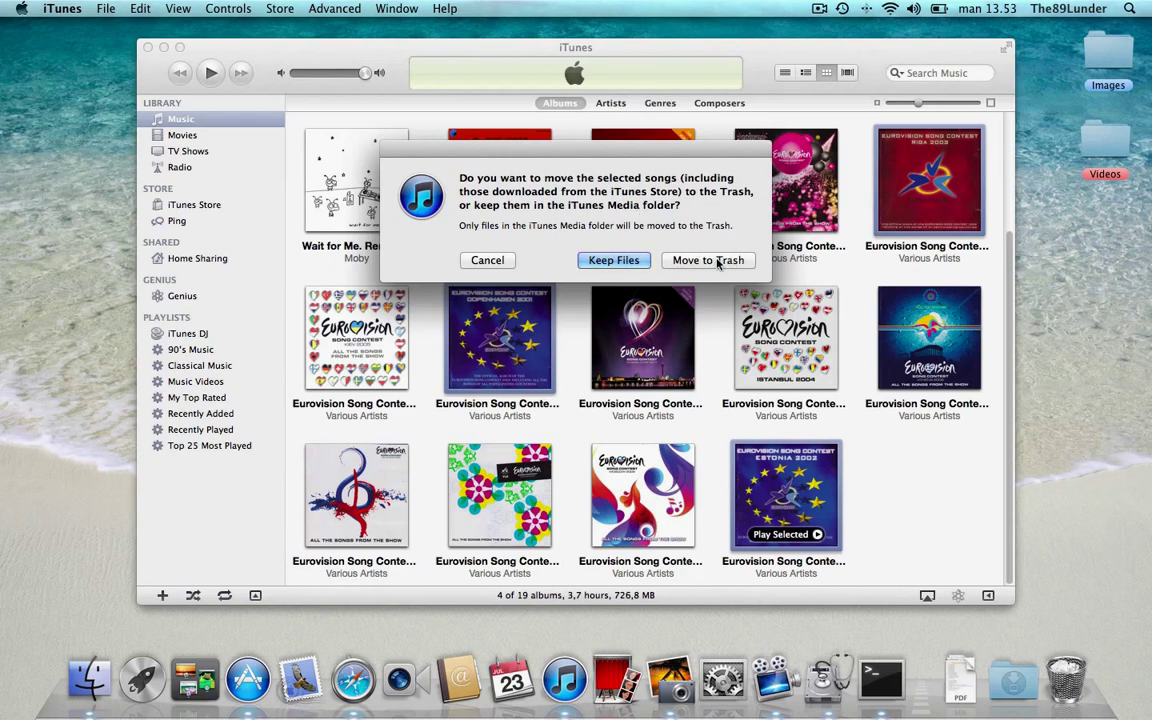
{"action": "left_click", "coordinate": [716, 260]}
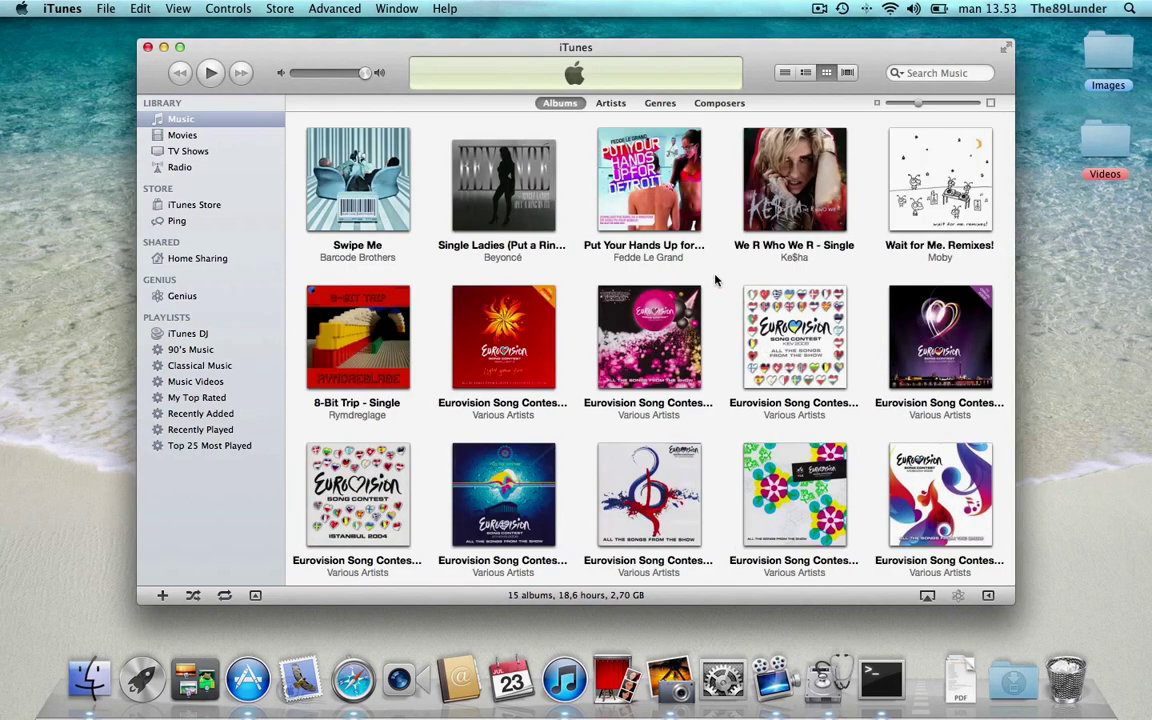
- Close iTunes, open iPhoto, and delete the Work event's photos into the iPhoto Trash
{"action": "left_click", "coordinate": [147, 48]}
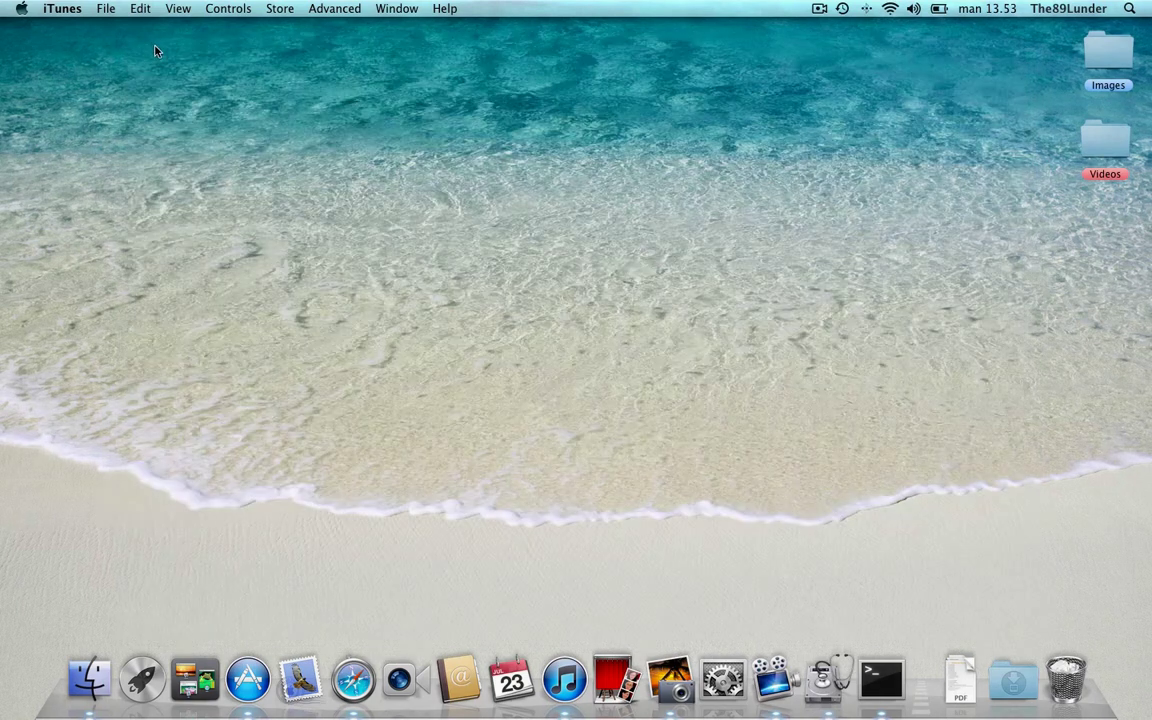
{"action": "left_click", "coordinate": [669, 680]}
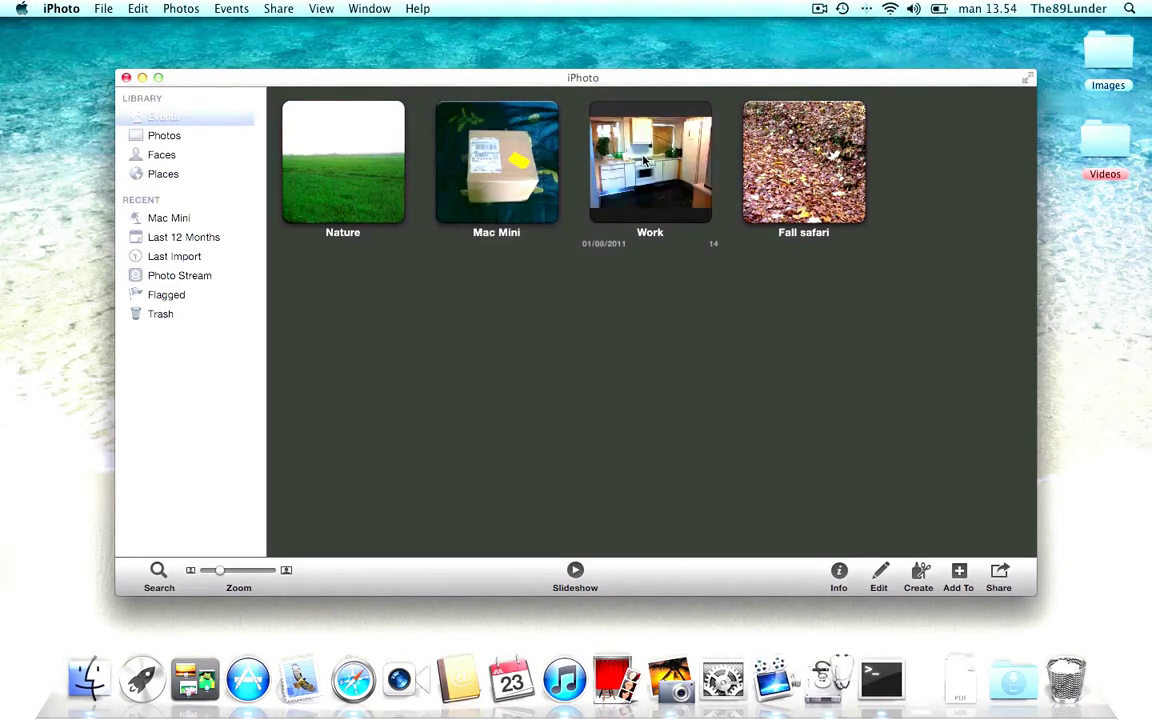
{"action": "left_click_drag", "start_coordinate": [643, 160], "coordinate": [158, 317]}
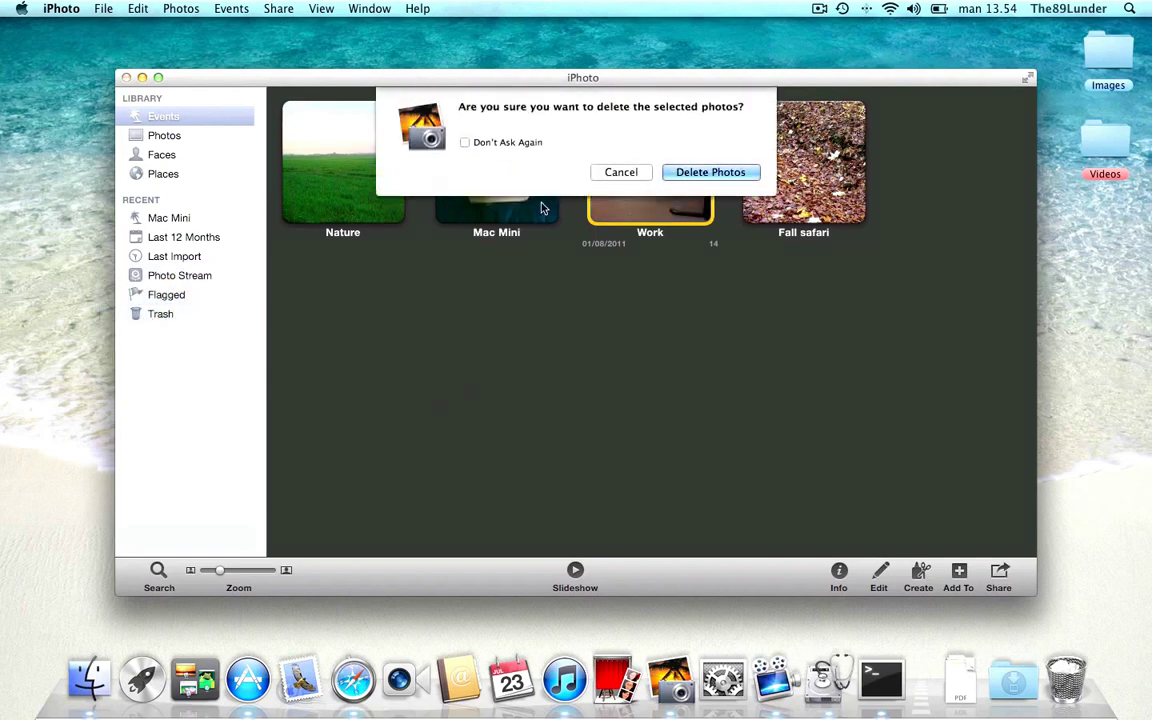
{"action": "left_click", "coordinate": [708, 174]}
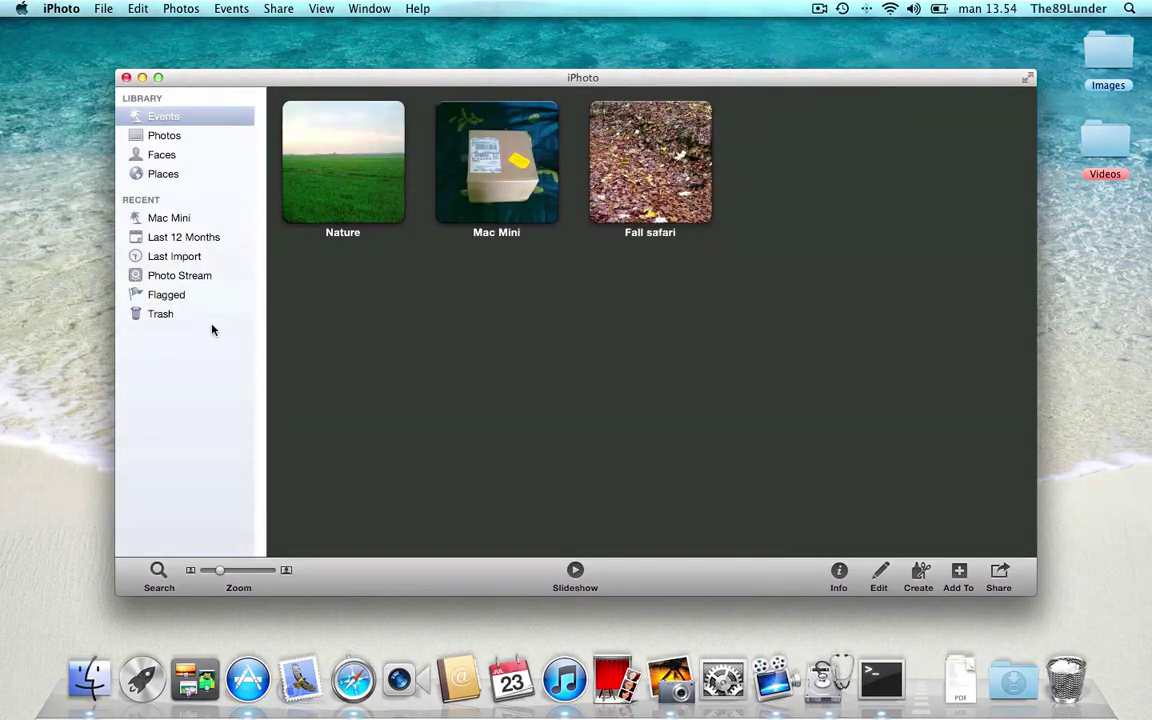
- Permanently empty the iPhoto Trash of its 14 photos and quit iPhoto
{"action": "left_click", "coordinate": [162, 316]}
{"action": "right_click", "coordinate": [162, 317]}
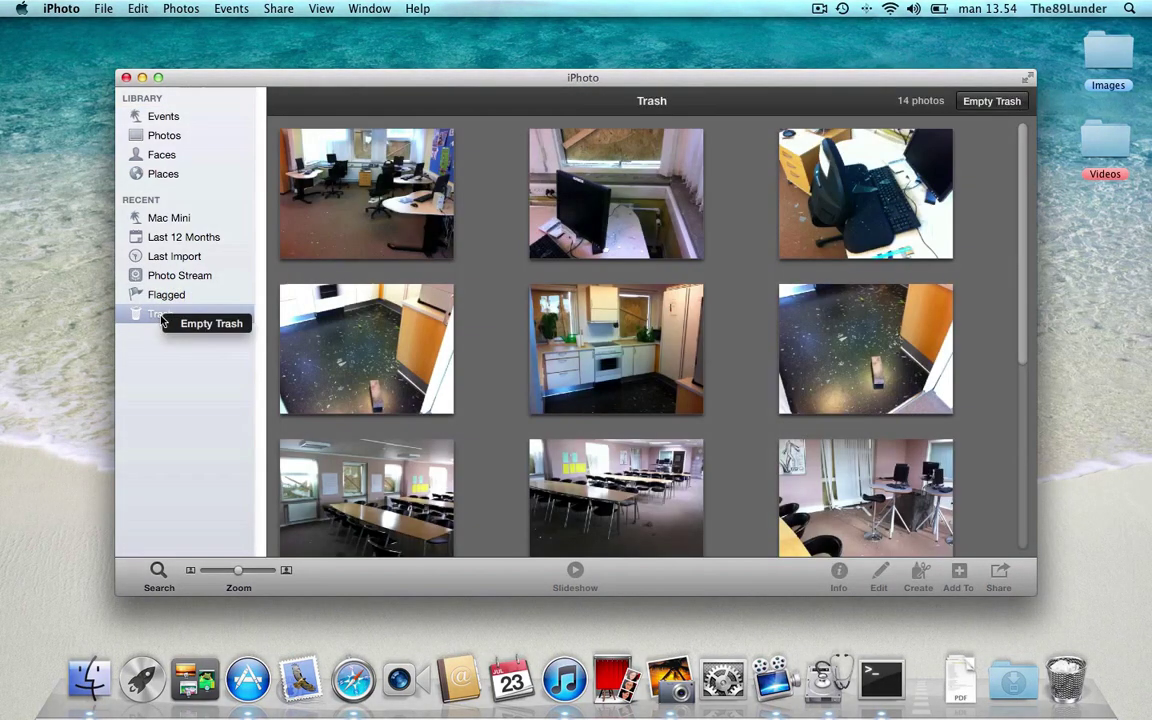
{"action": "left_click", "coordinate": [210, 325]}
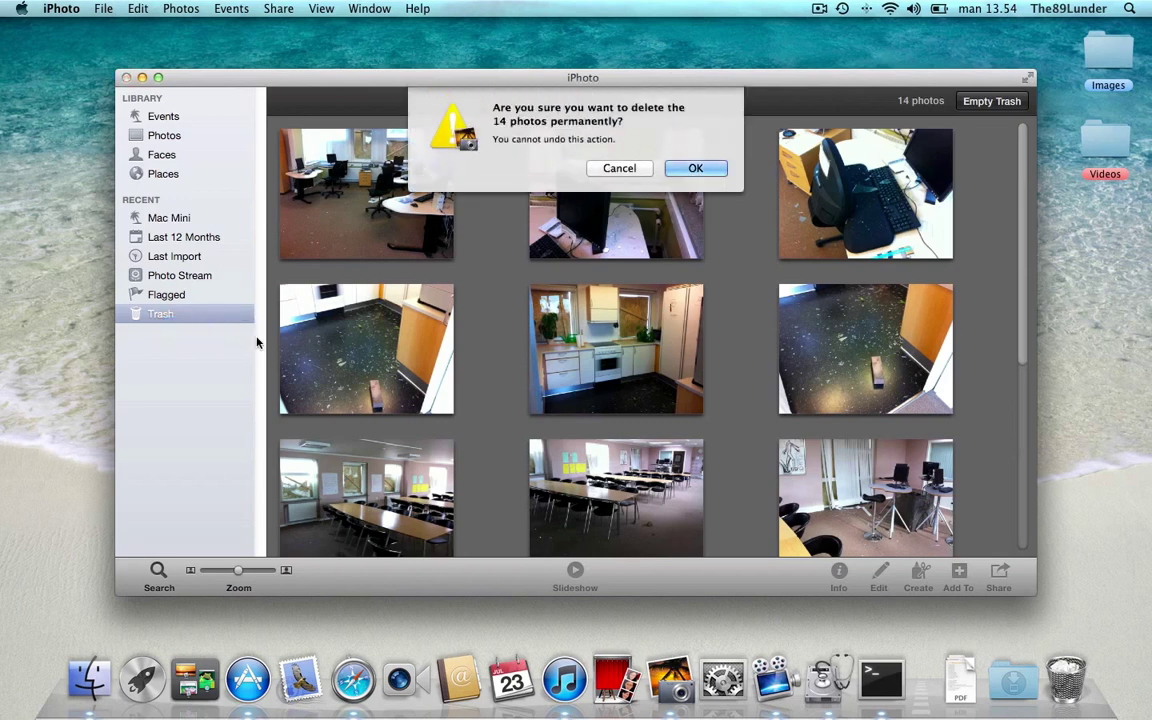
{"action": "left_click", "coordinate": [697, 168]}
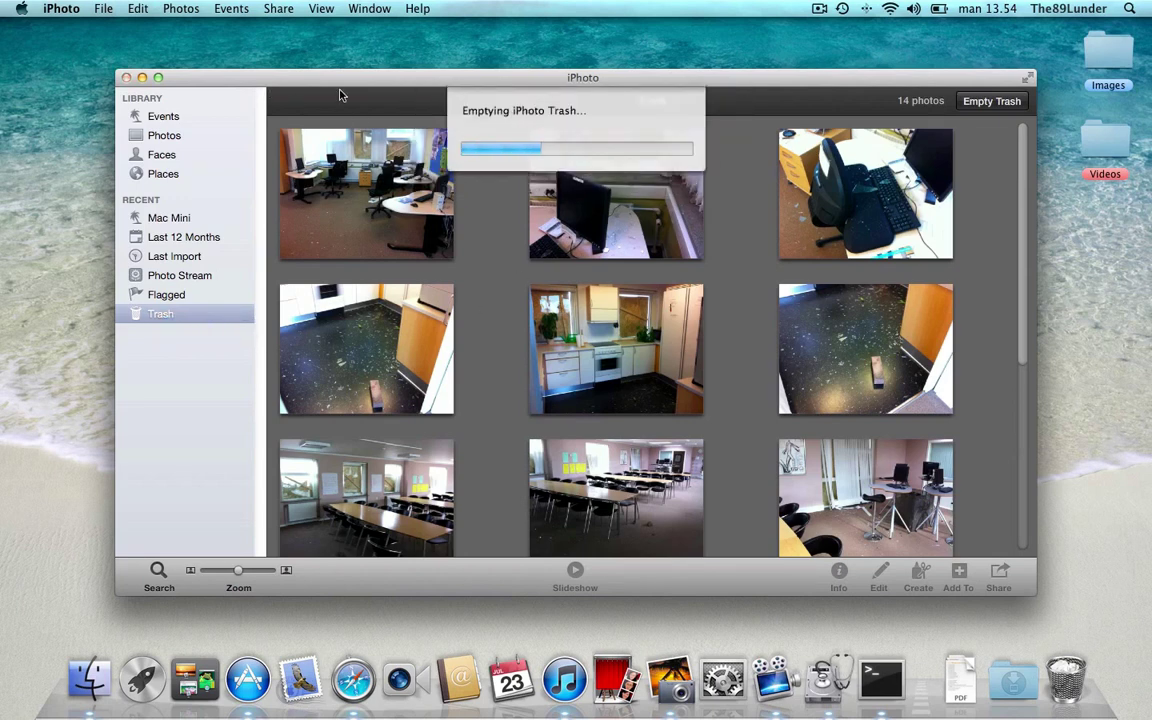
{"action": "left_click", "coordinate": [126, 78]}
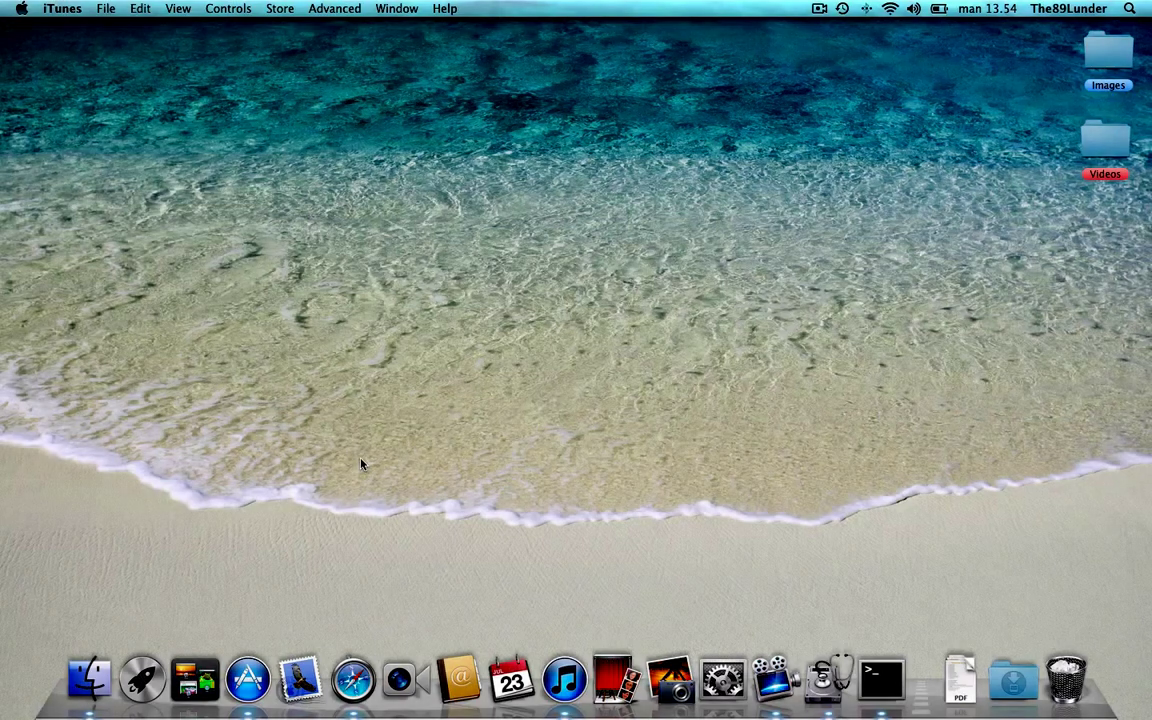
- Open Music > Garageband from the home folder and Quick Look the Asus G55V Review jingle 1 project
{"action": "left_click", "coordinate": [89, 678]}
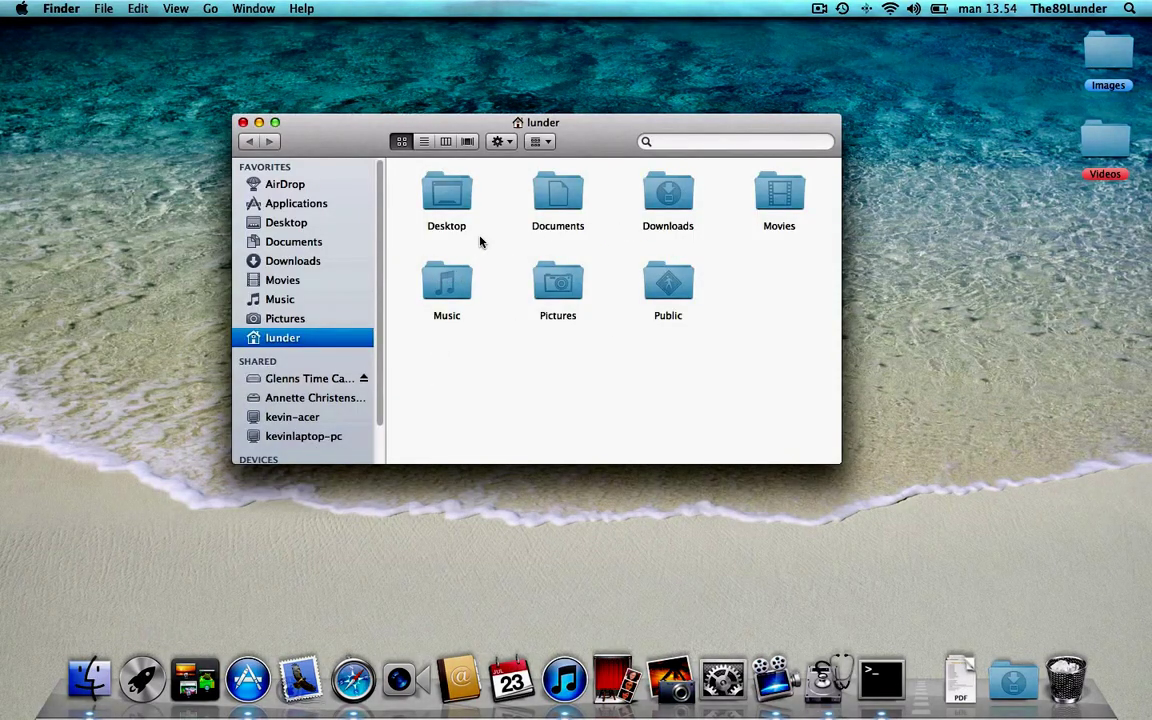
{"action": "double_click", "coordinate": [456, 288]}
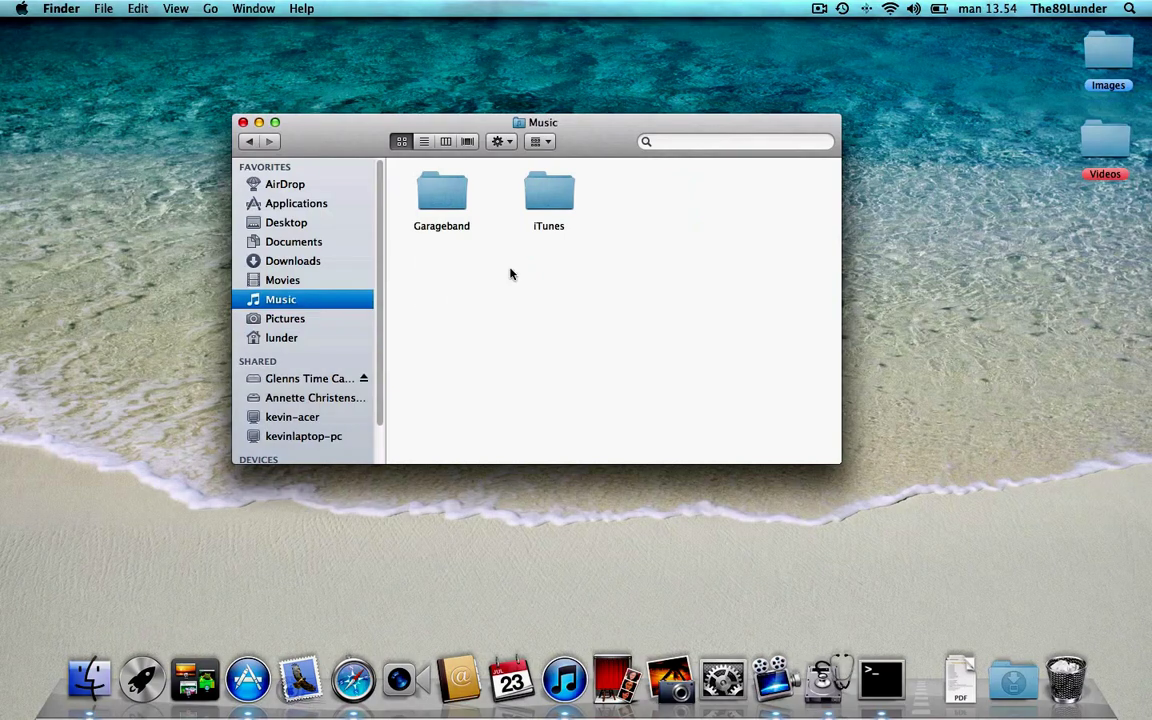
{"action": "double_click", "coordinate": [445, 197]}
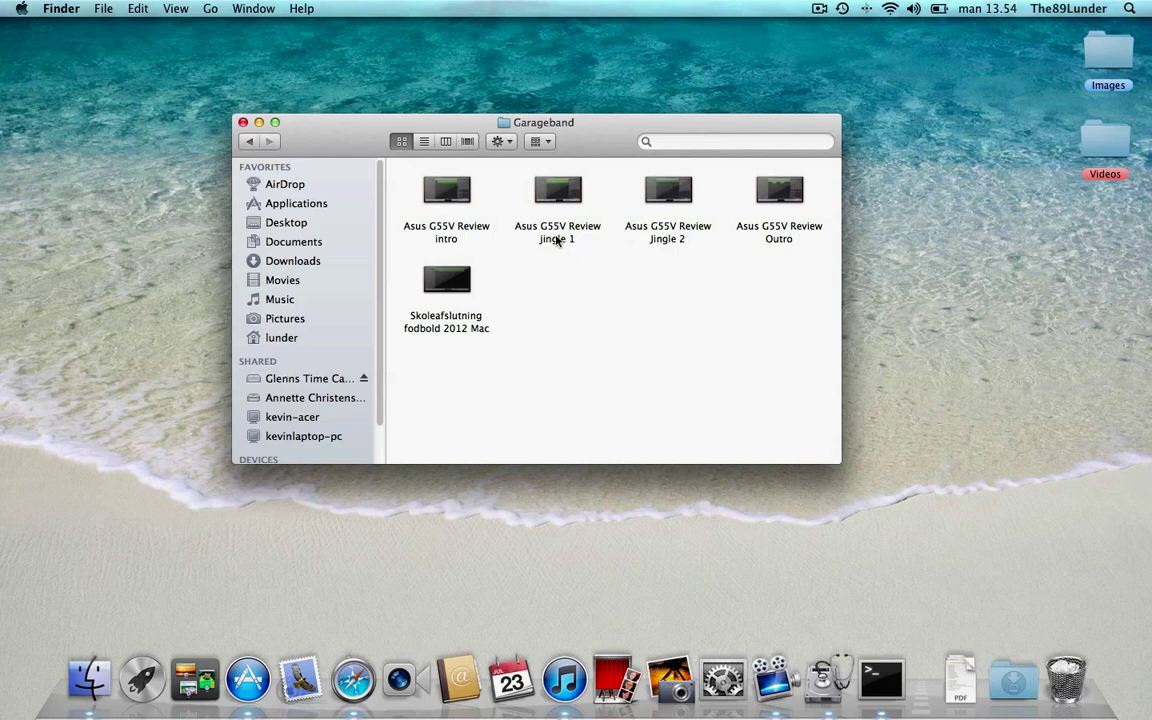
{"action": "left_click", "coordinate": [570, 193]}
{"action": "key", "text": "space"}
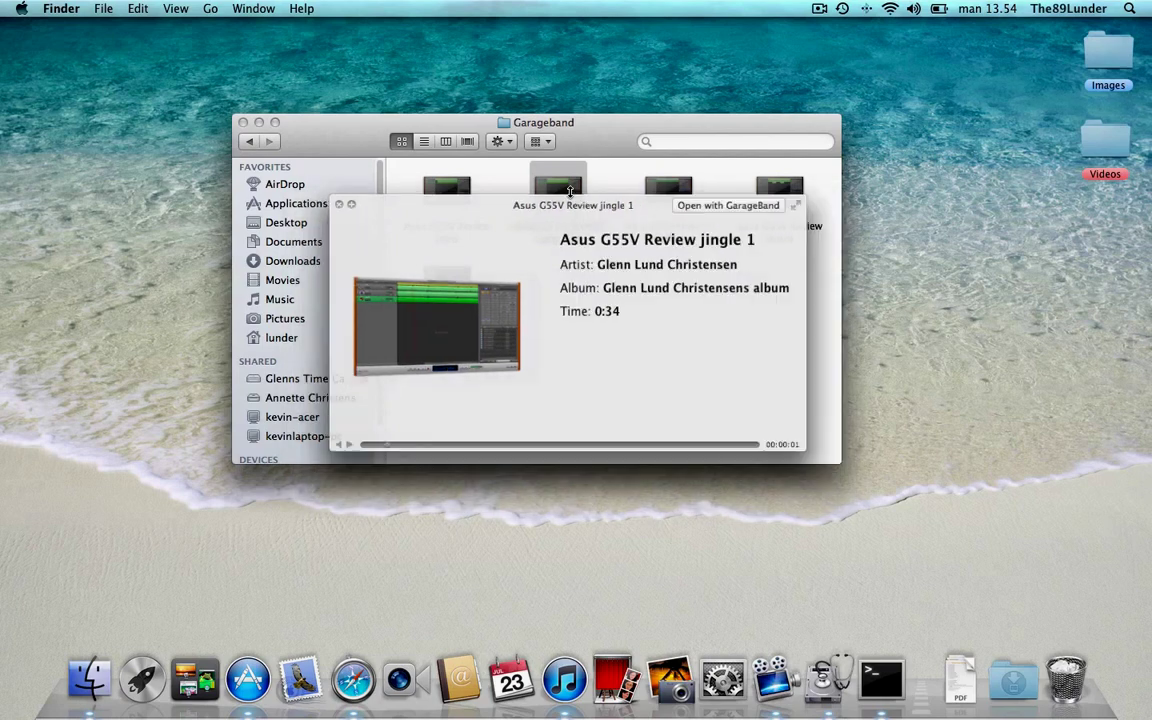
{"action": "key", "text": "space"}
{"action": "left_click", "coordinate": [676, 356]}
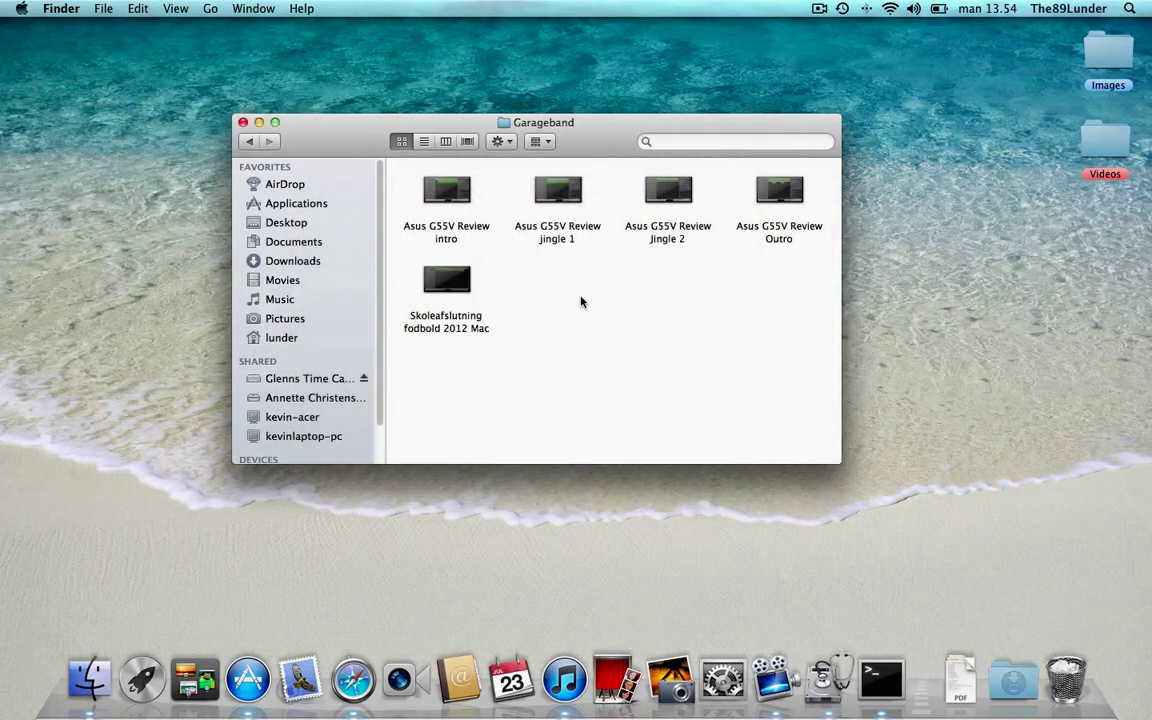
- Trash the Skoleafslutning fodbold 2012 Mac project and close the Garageband window
{"action": "left_click", "coordinate": [448, 273]}
{"action": "key", "text": "super+BackSpace"}
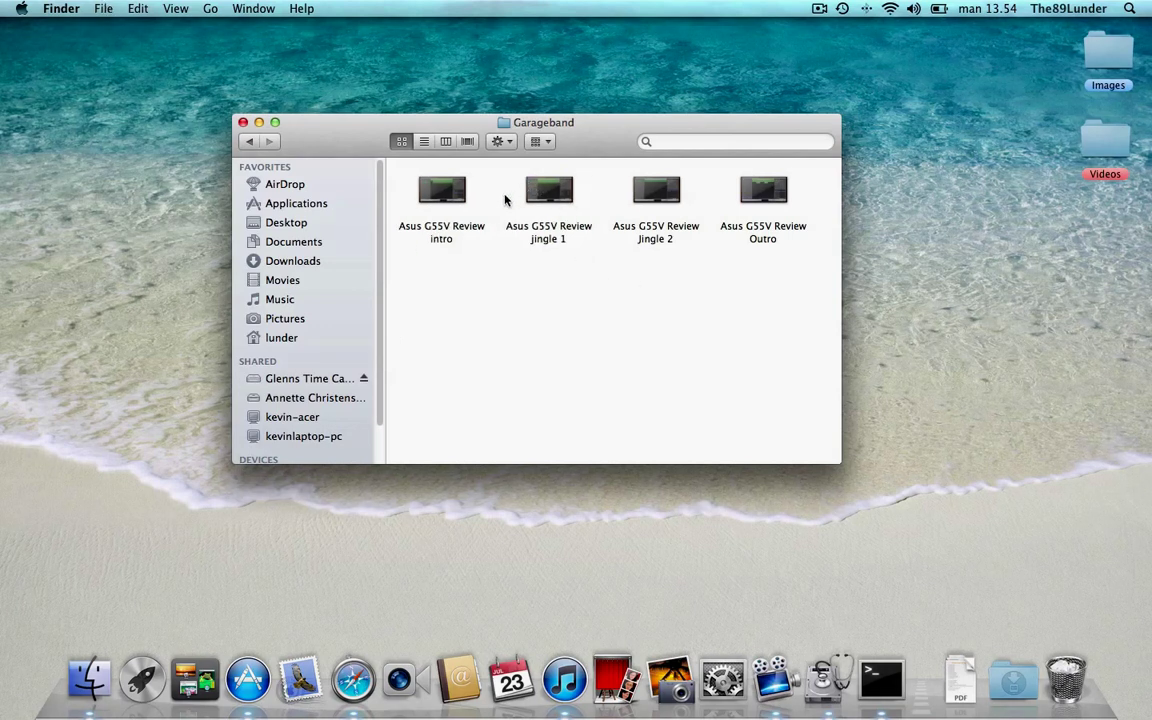
{"action": "left_click", "coordinate": [243, 122]}
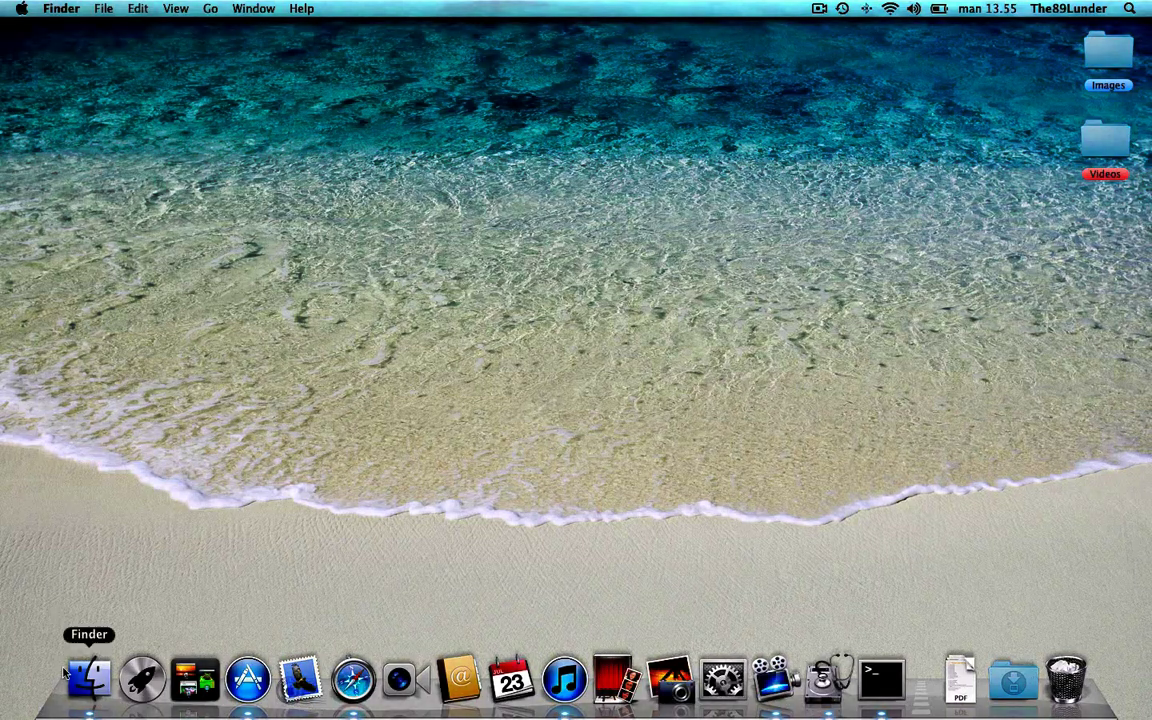
- Open a Finder window and browse the contents of the Applications folder
{"action": "left_click", "coordinate": [70, 676]}
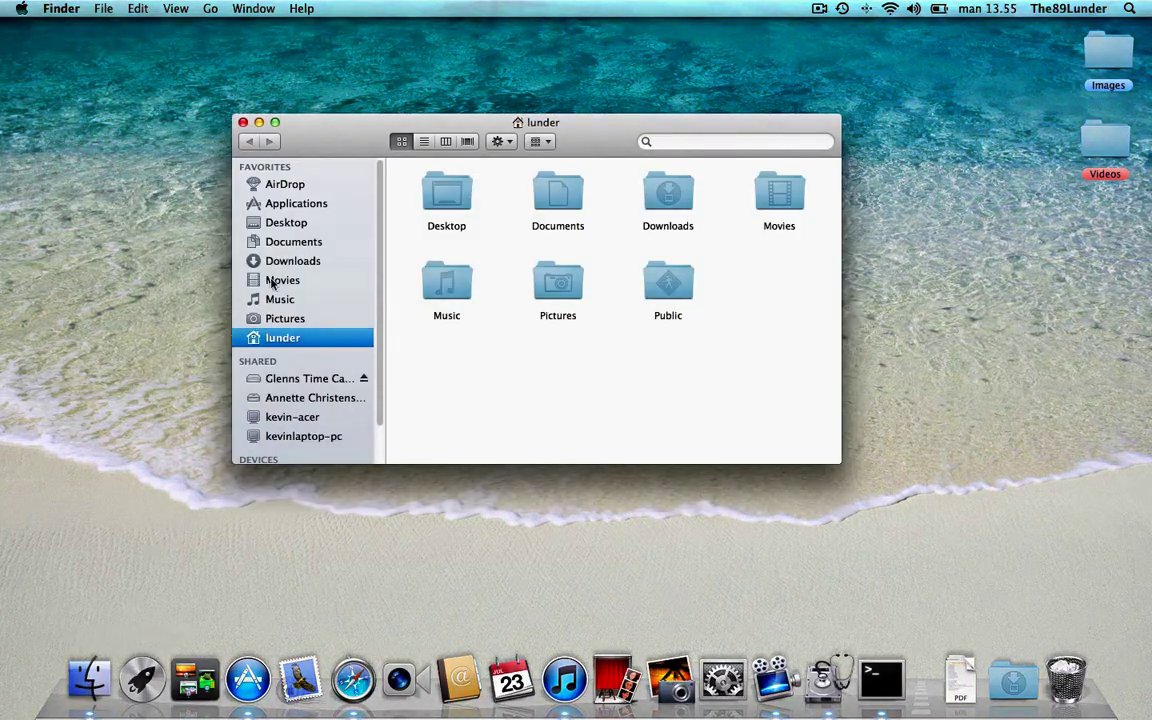
{"action": "left_click", "coordinate": [310, 205]}
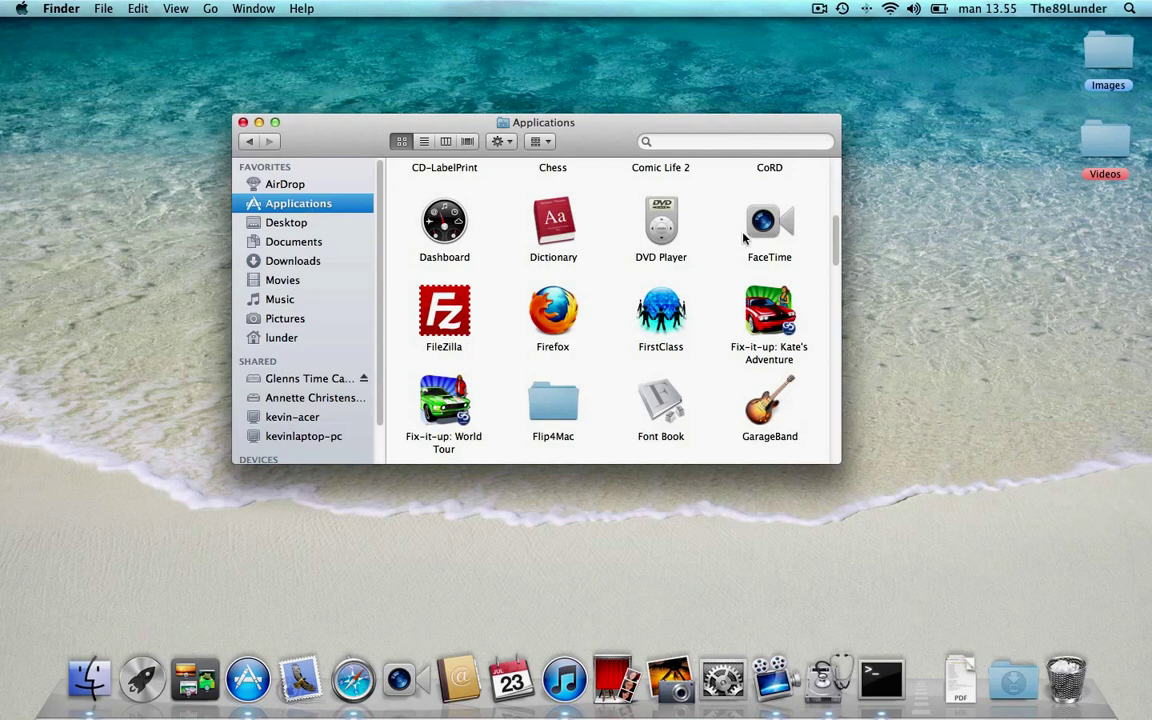
{"action": "scroll", "coordinate": [700, 230], "scroll_direction": "up", "scroll_amount": 5}
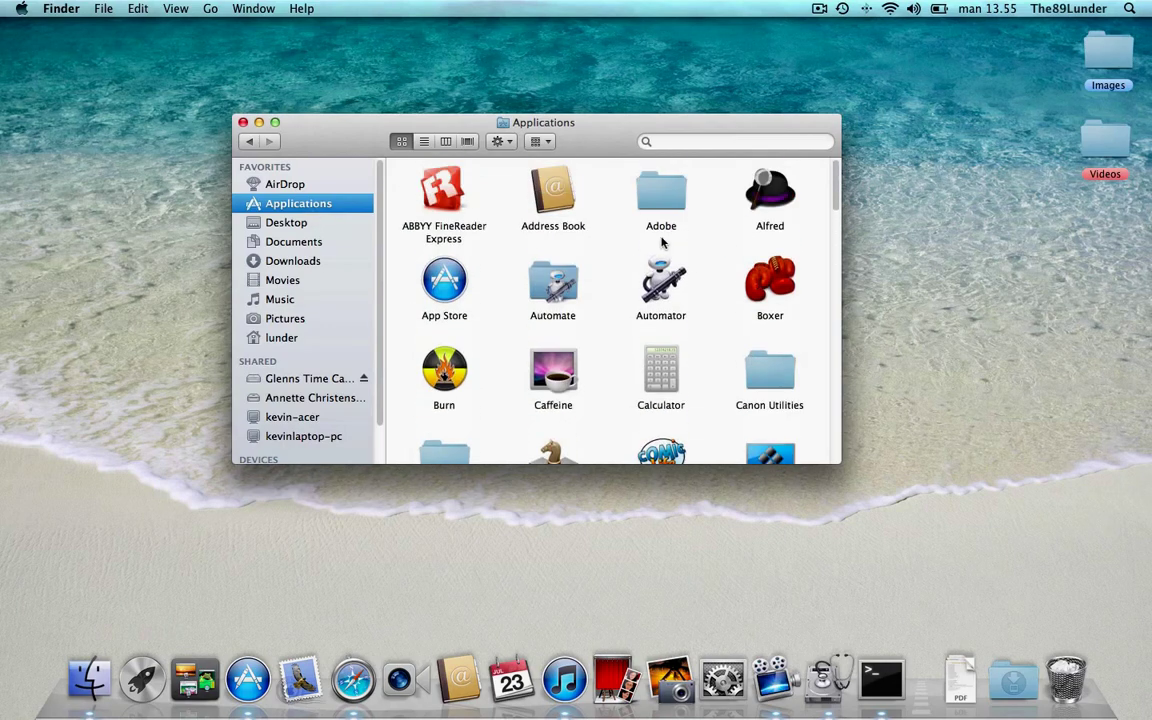
{"action": "scroll", "coordinate": [661, 245], "scroll_direction": "down", "scroll_amount": 10}
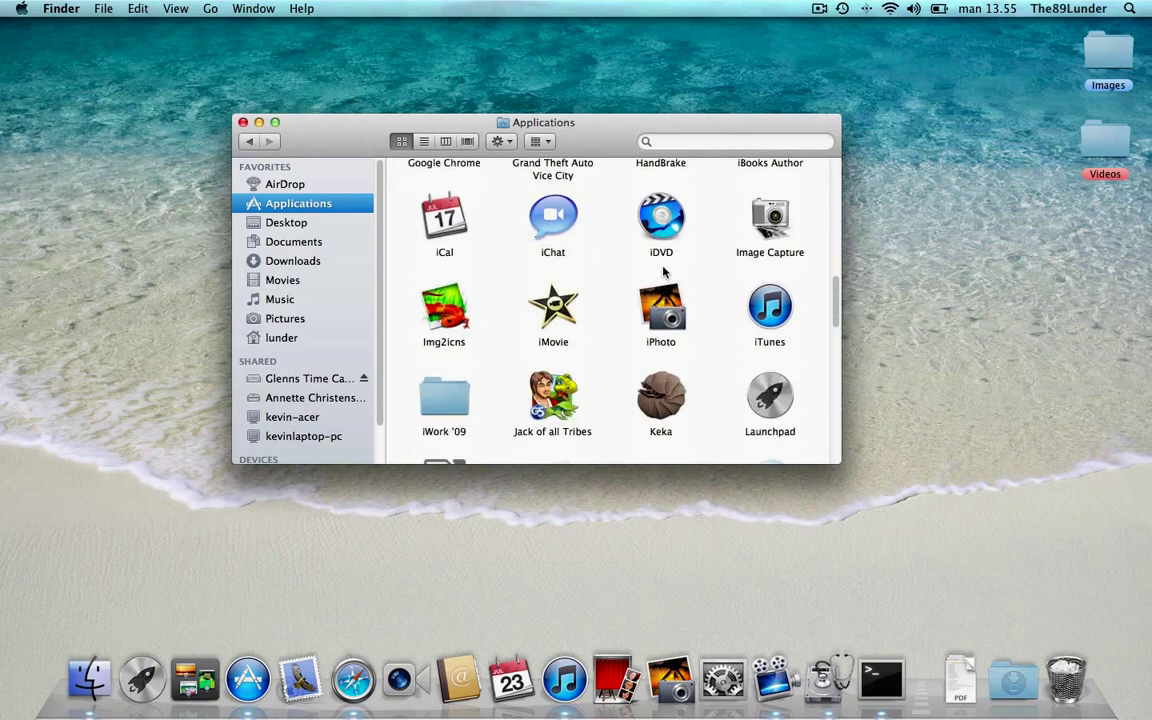
{"action": "scroll", "coordinate": [663, 272], "scroll_direction": "down", "scroll_amount": 15}
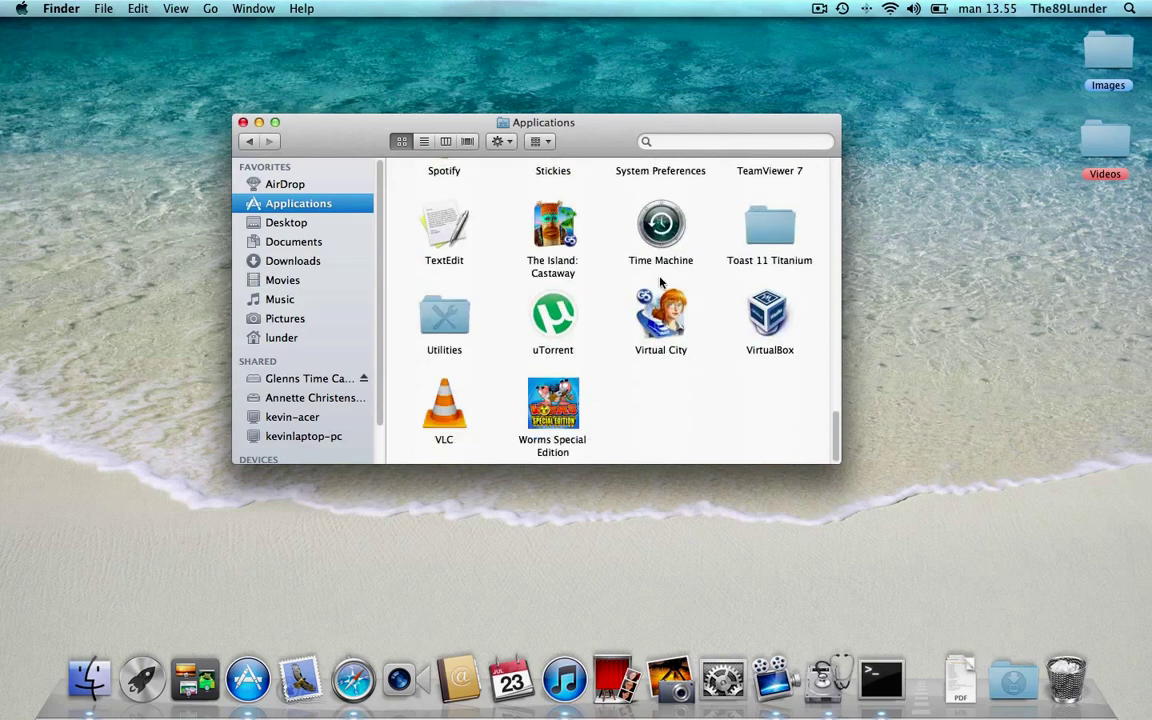
{"action": "scroll", "coordinate": [660, 283], "scroll_direction": "up", "scroll_amount": 15}
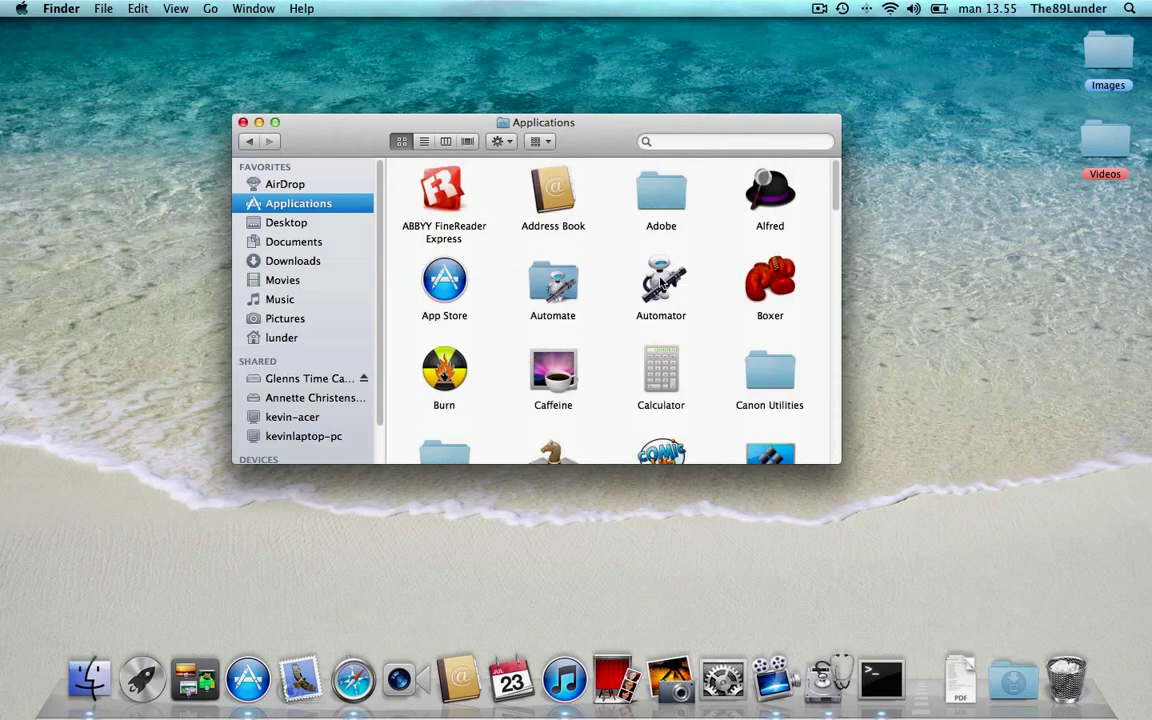
{"action": "scroll", "coordinate": [660, 283], "scroll_direction": "down", "scroll_amount": 3}
{"action": "scroll", "coordinate": [655, 282], "scroll_direction": "up", "scroll_amount": 1}
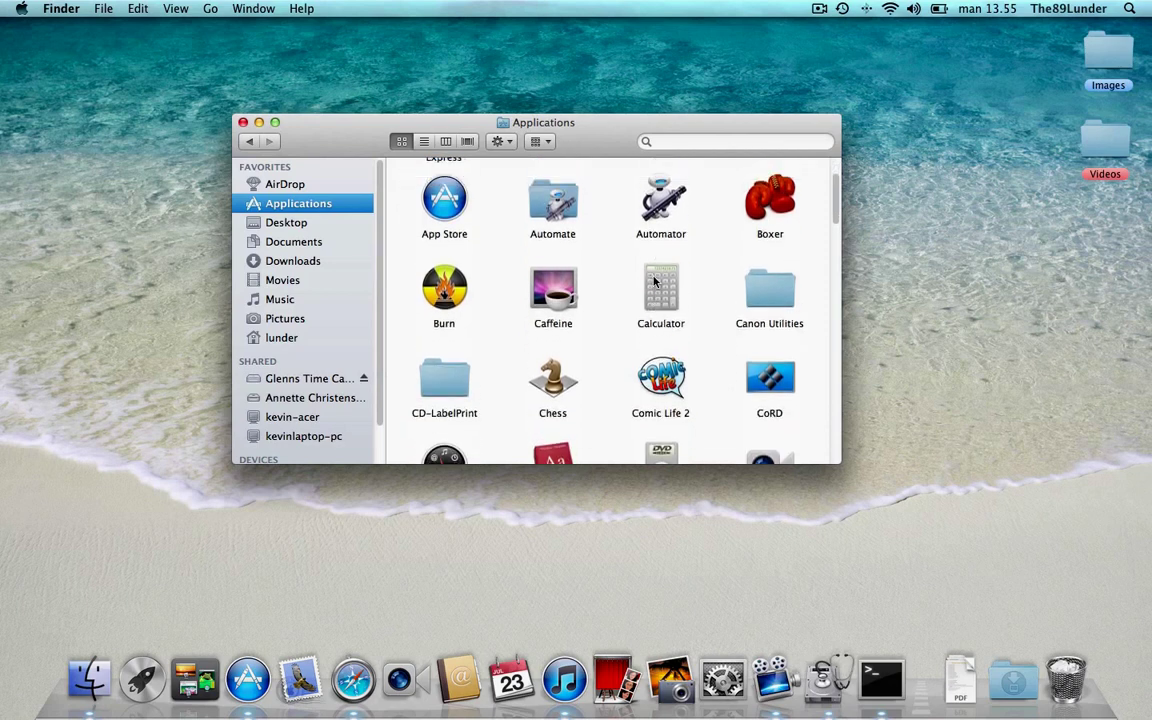
- Pick Burn, Firefox and HandBrake in Applications for removal
{"action": "left_click", "coordinate": [453, 297]}
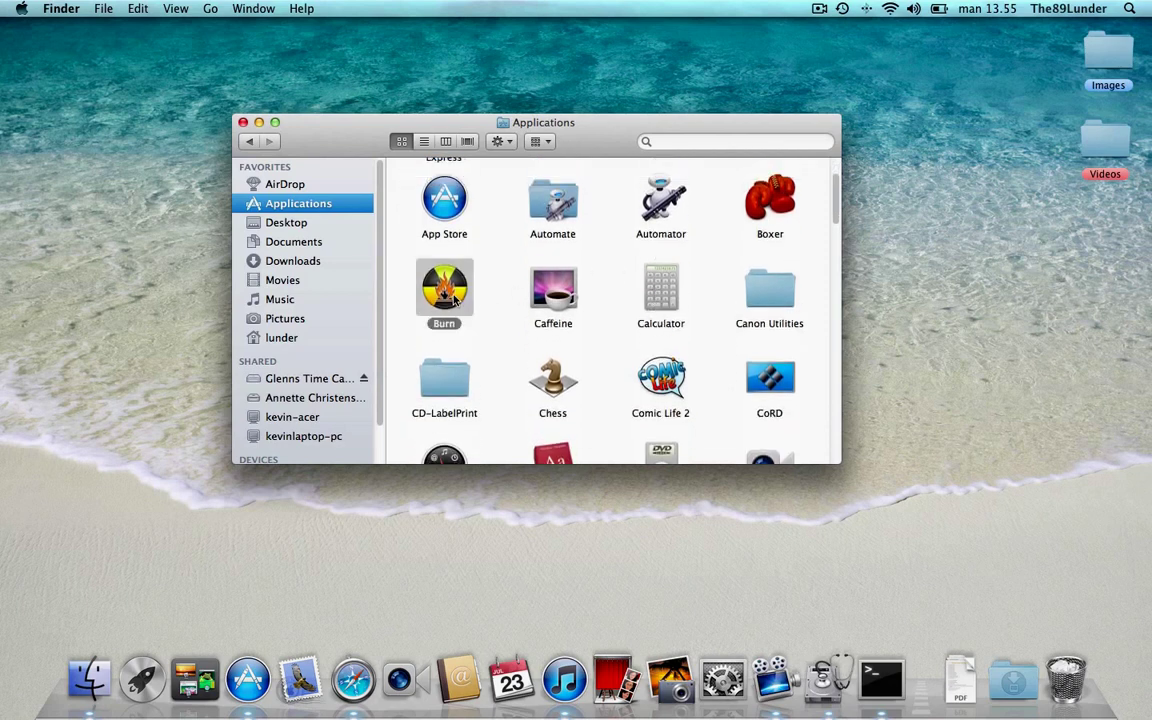
{"action": "scroll", "coordinate": [571, 308], "scroll_direction": "down", "scroll_amount": 5}
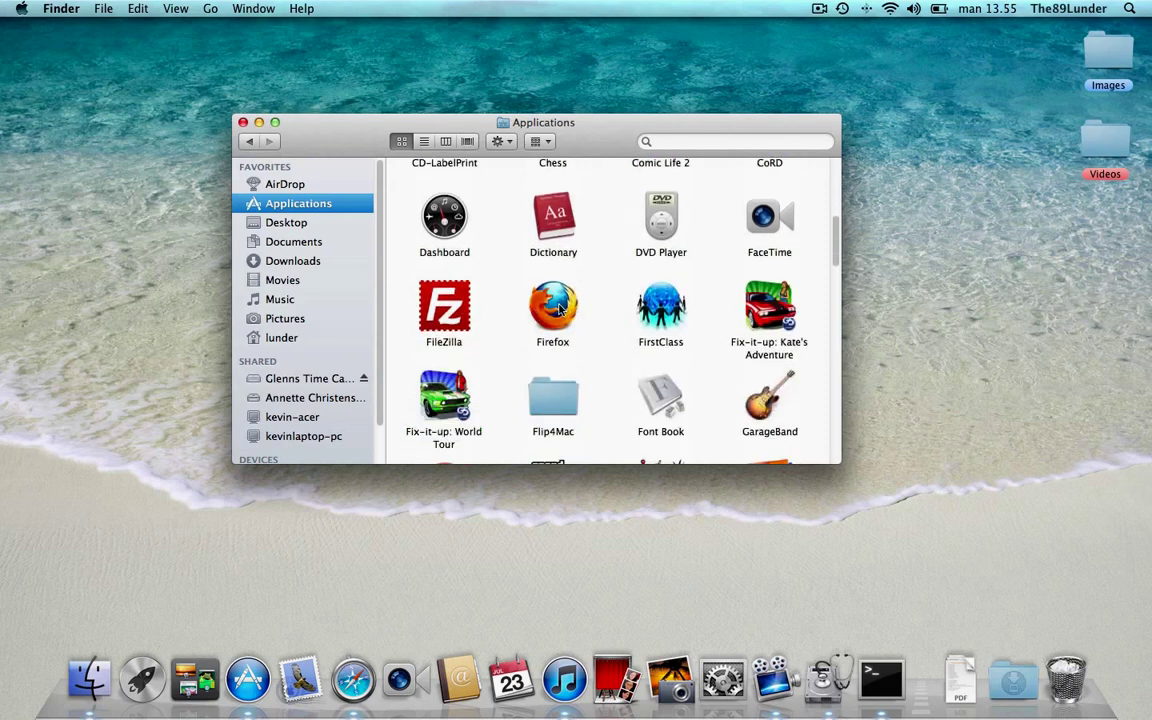
{"action": "left_click", "coordinate": [558, 308]}
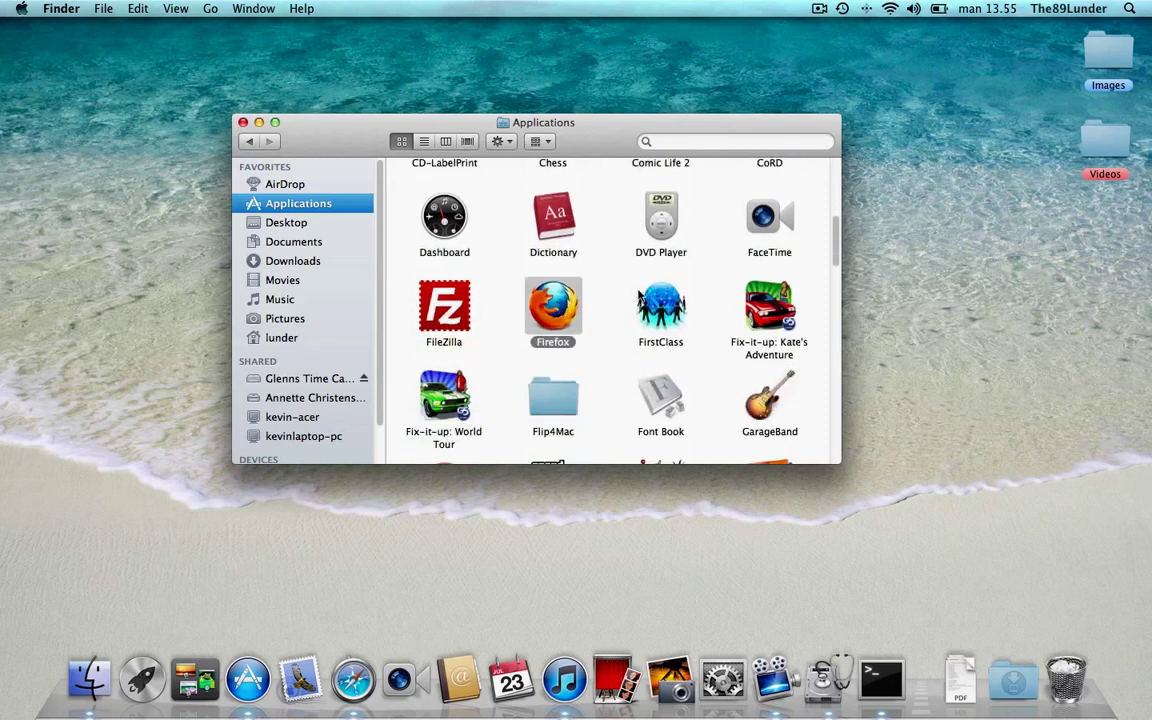
{"action": "scroll", "coordinate": [639, 294], "scroll_direction": "down", "scroll_amount": 5}
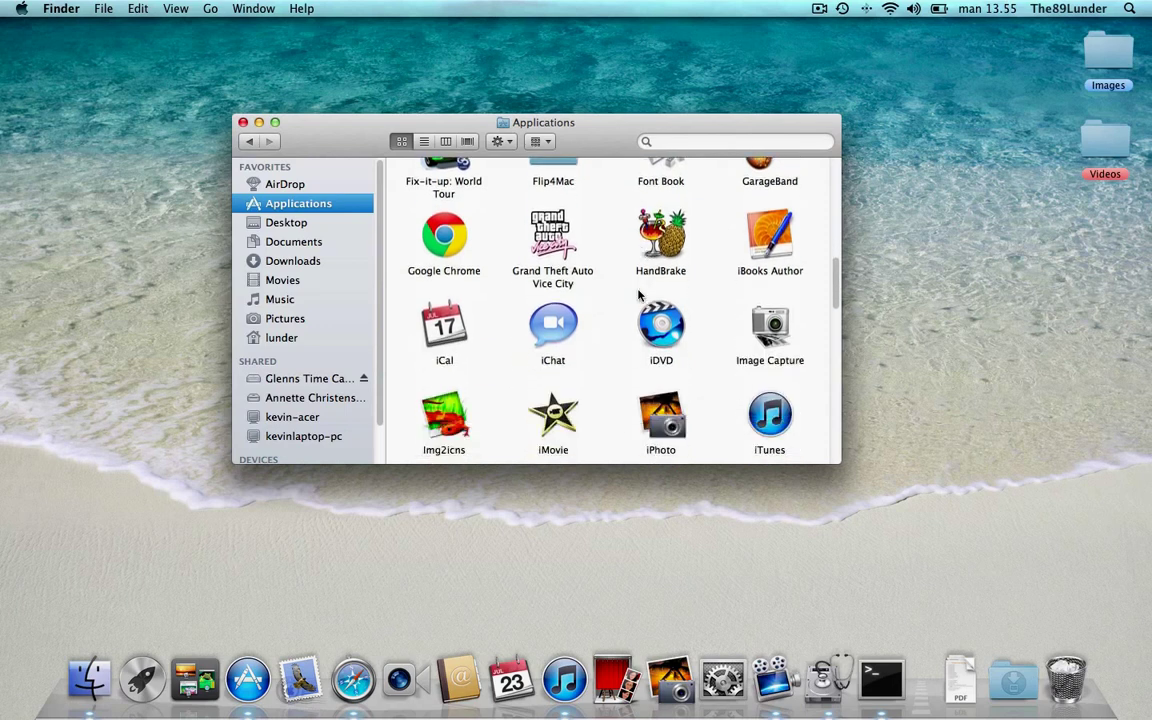
{"action": "left_click", "coordinate": [675, 245]}
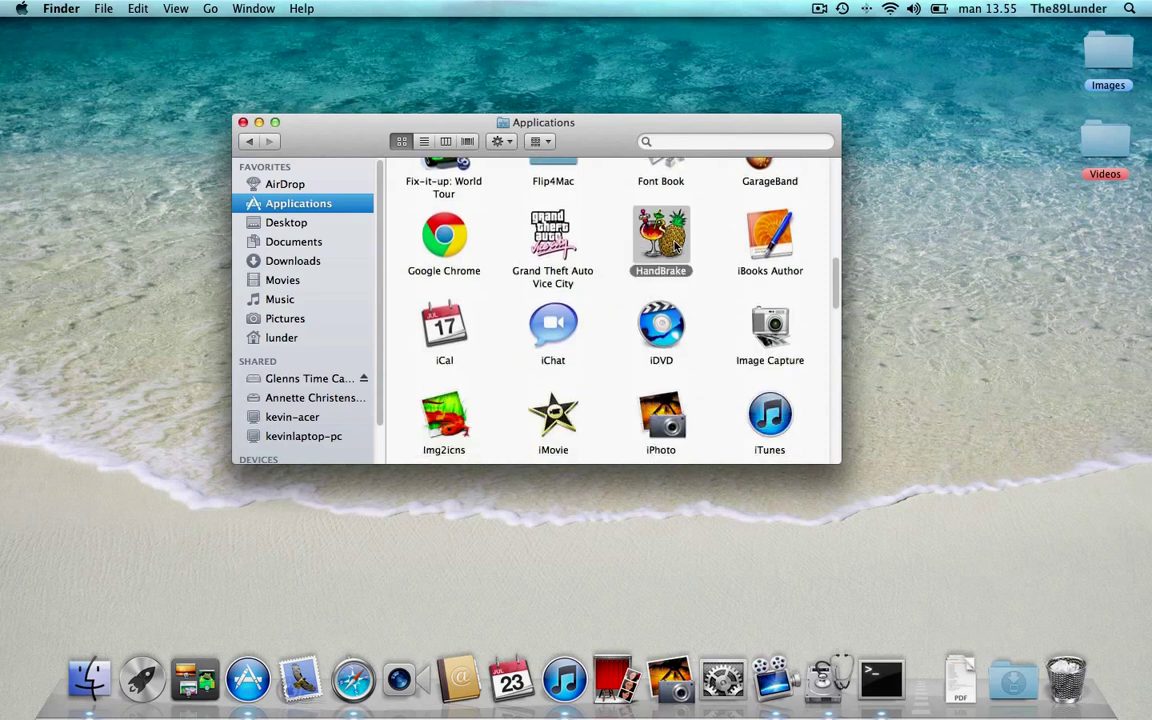
{"action": "scroll", "coordinate": [566, 265], "scroll_direction": "down", "scroll_amount": 4}
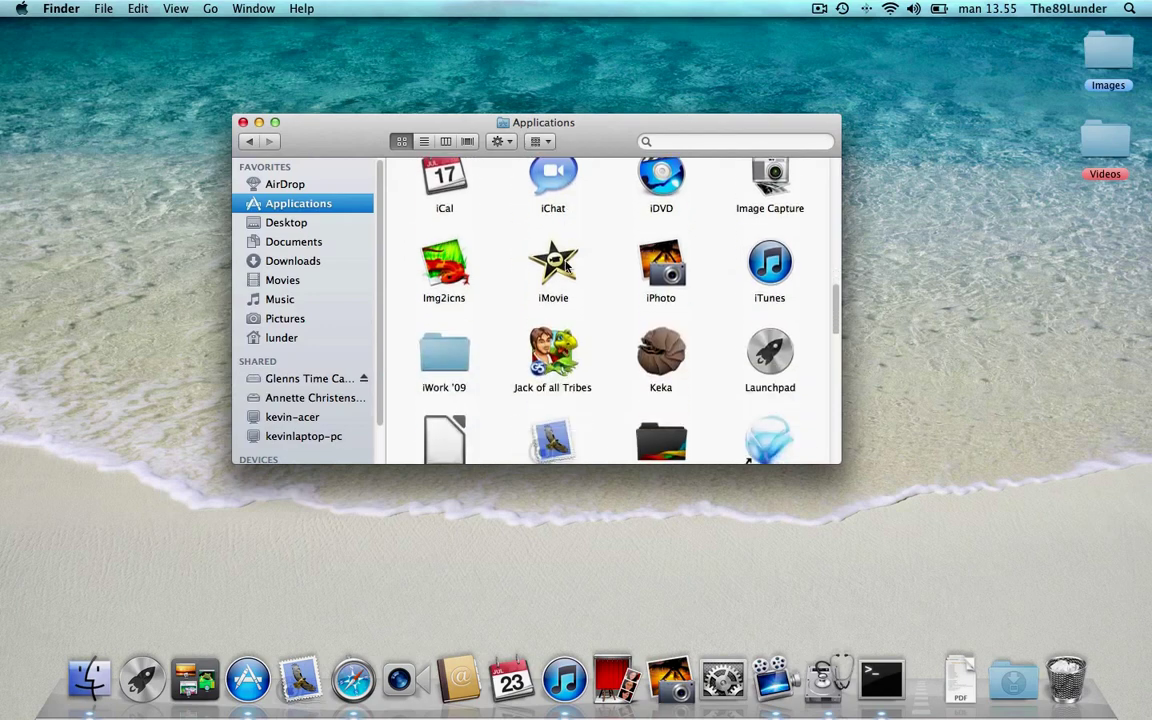
{"action": "scroll", "coordinate": [566, 265], "scroll_direction": "down", "scroll_amount": 1}
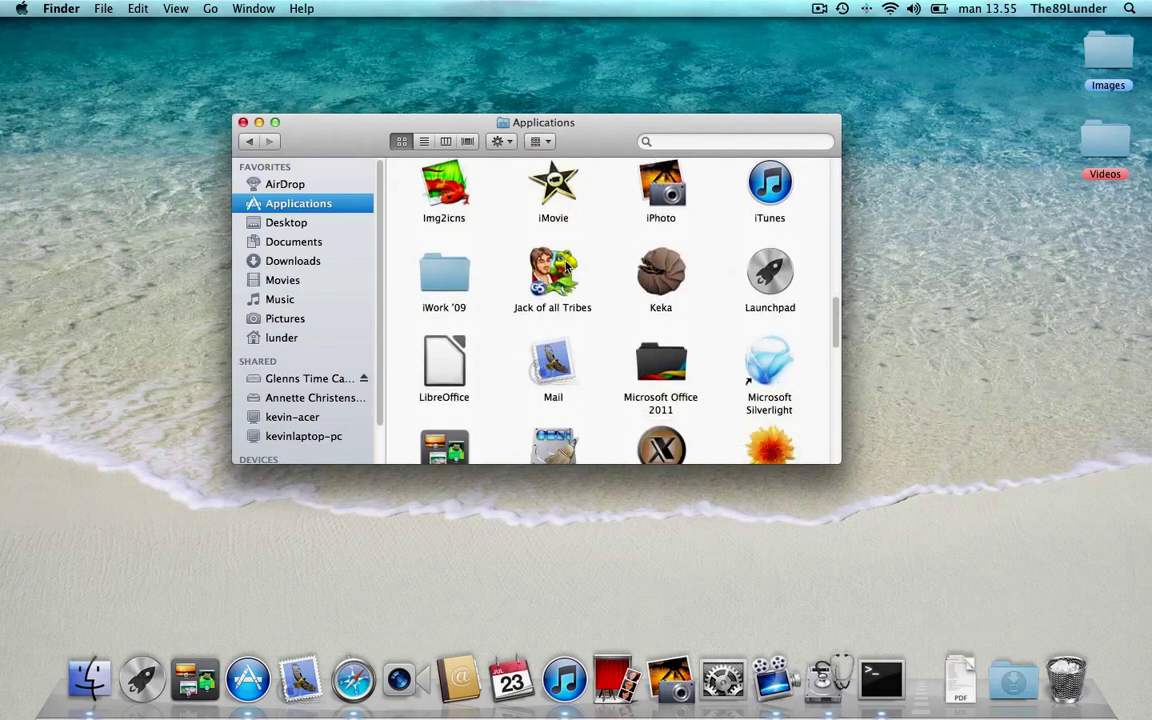
{"action": "scroll", "coordinate": [566, 265], "scroll_direction": "down", "scroll_amount": 3}
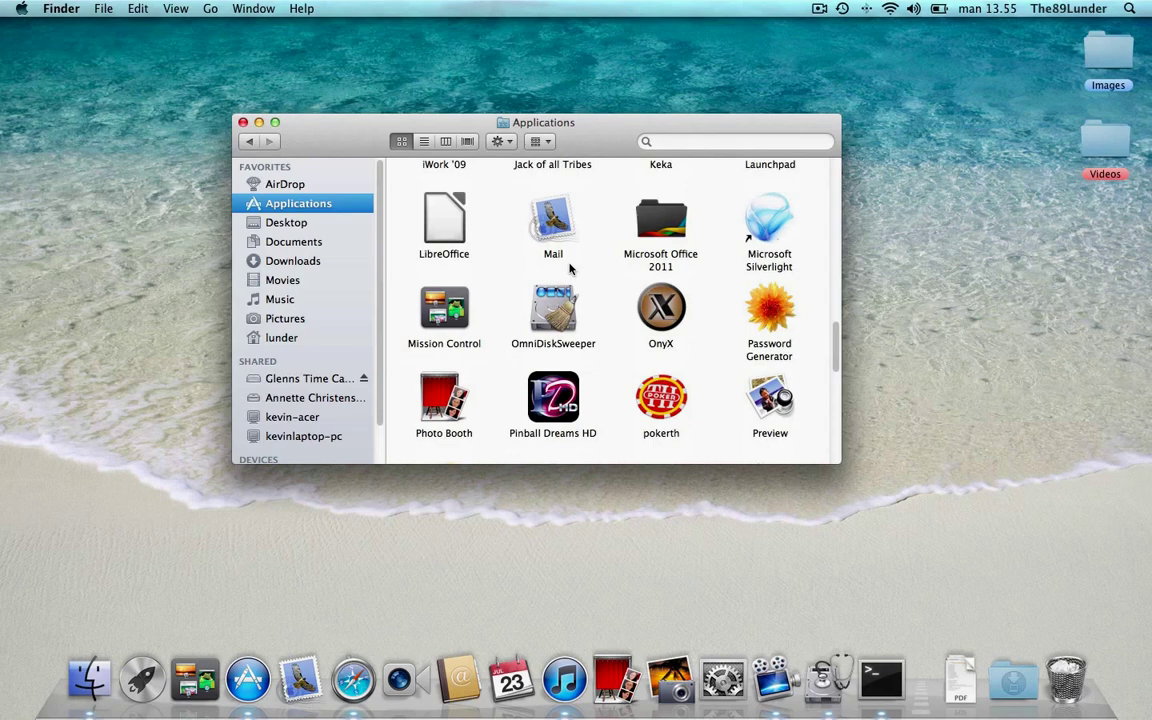
{"action": "scroll", "coordinate": [570, 268], "scroll_direction": "down", "scroll_amount": 5}
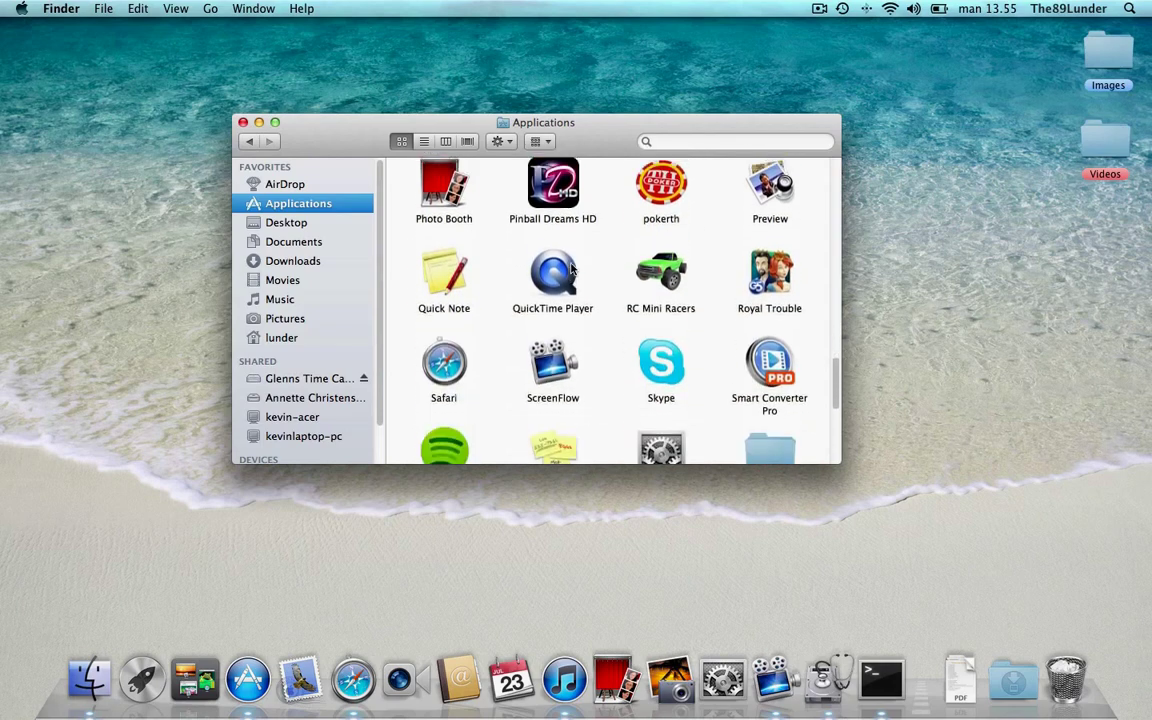
{"action": "scroll", "coordinate": [572, 268], "scroll_direction": "up", "scroll_amount": 5}
- Add HandBrake and Firefox to the selection, move the apps to the Trash, and enter the admin password
{"action": "left_click", "coordinate": [597, 257]}
{"action": "scroll", "coordinate": [597, 257], "scroll_direction": "up", "scroll_amount": 5}
{"action": "left_click", "coordinate": [555, 340]}
{"action": "left_click_drag", "start_coordinate": [555, 340], "coordinate": [1065, 680]}
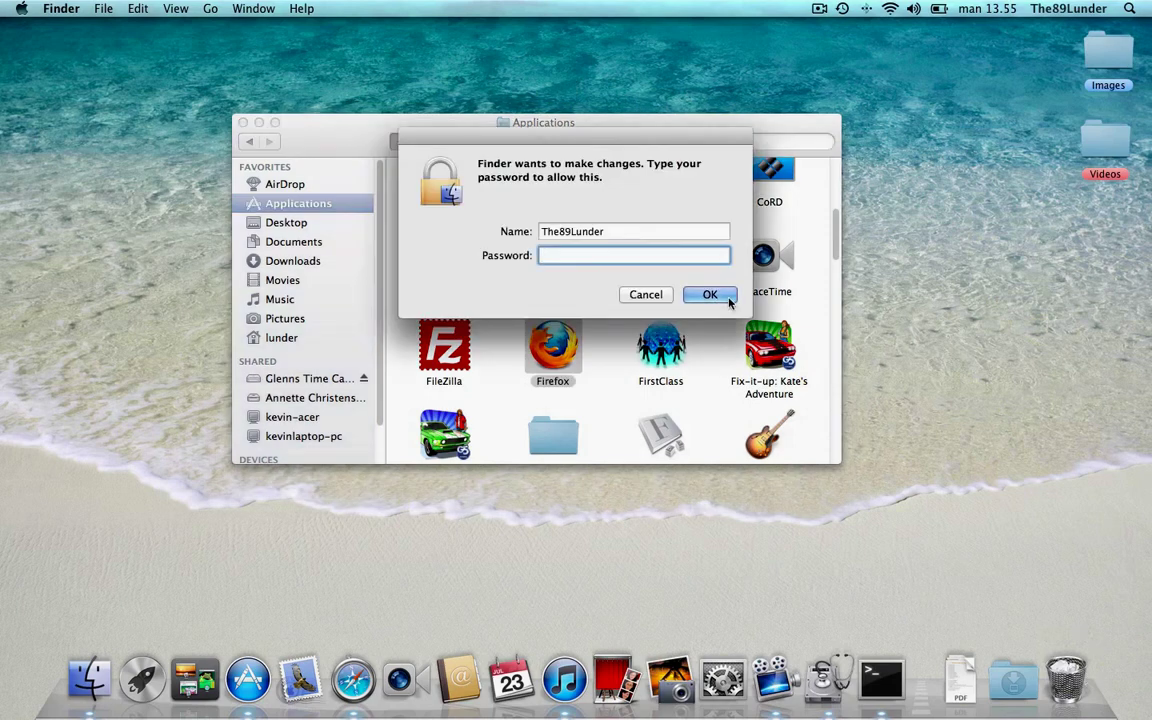
{"action": "type", "text": "•••••••"}
{"action": "key", "text": "Return"}
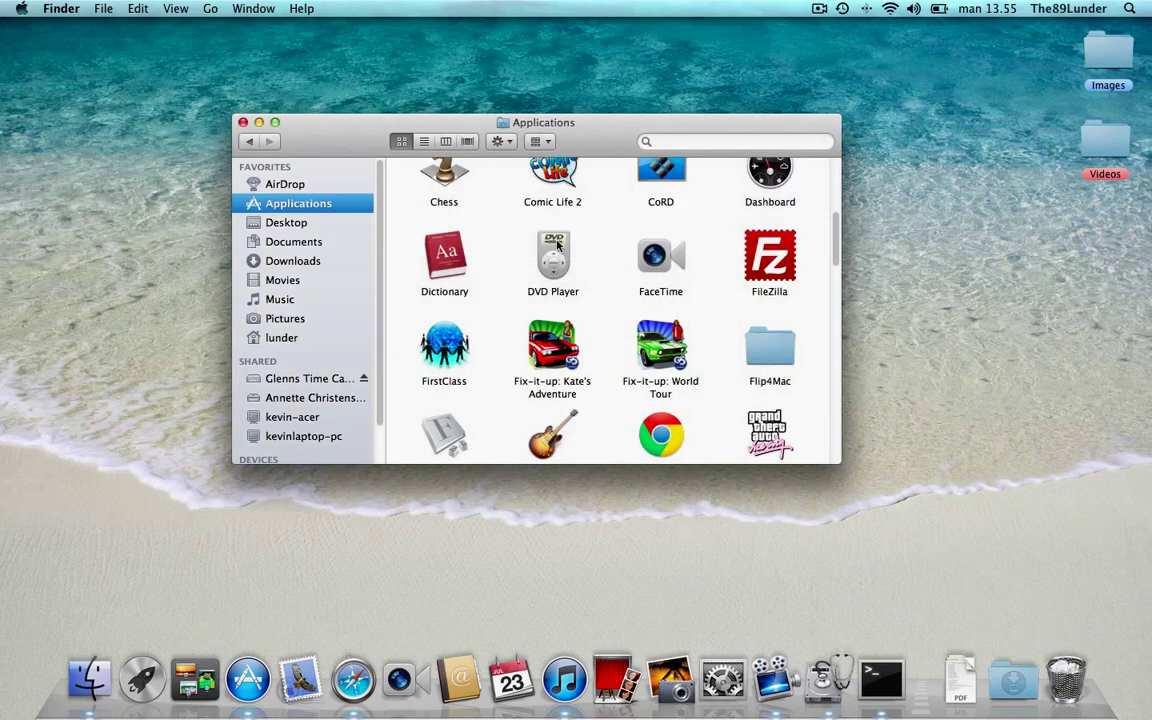
- Close the Applications window and open Dashboard with its widgets made removable
{"action": "left_click", "coordinate": [242, 122]}
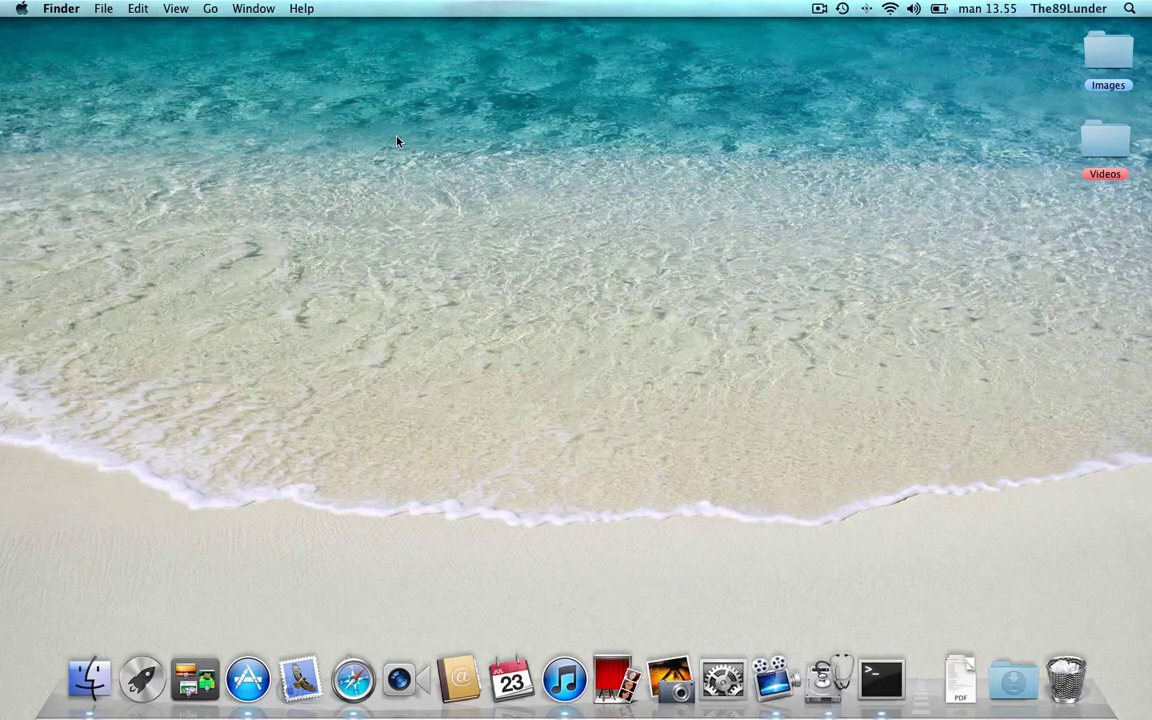
{"action": "key", "text": "F12"}
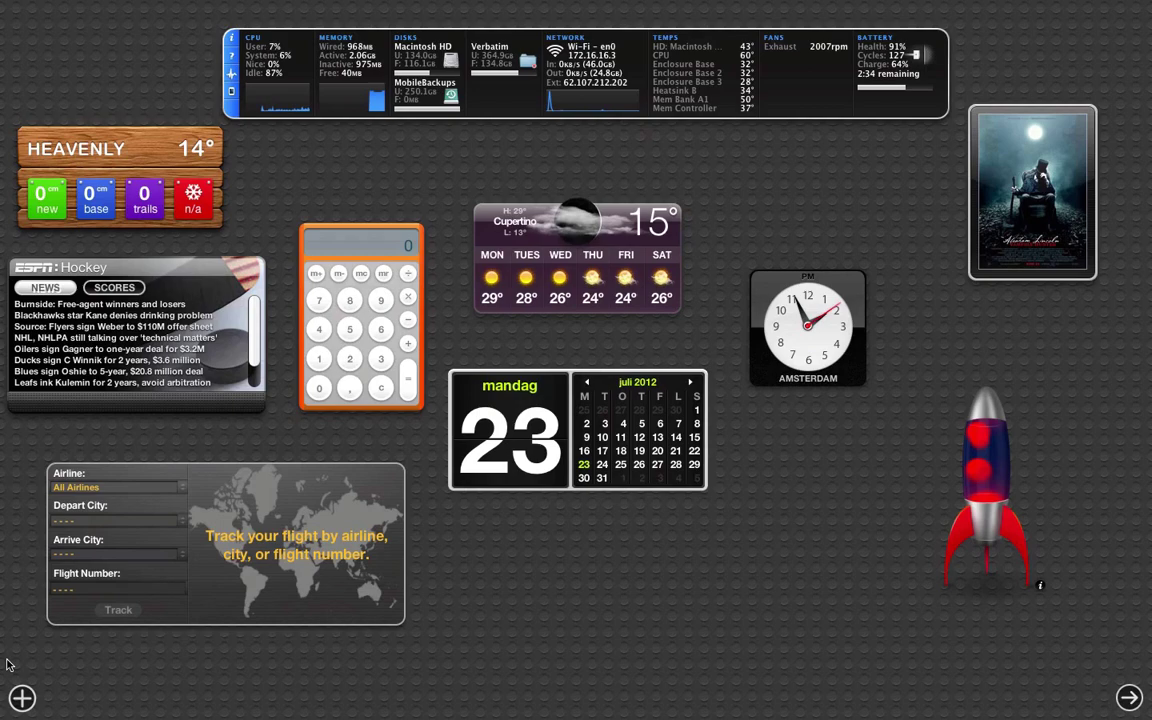
{"action": "left_click", "coordinate": [22, 698]}
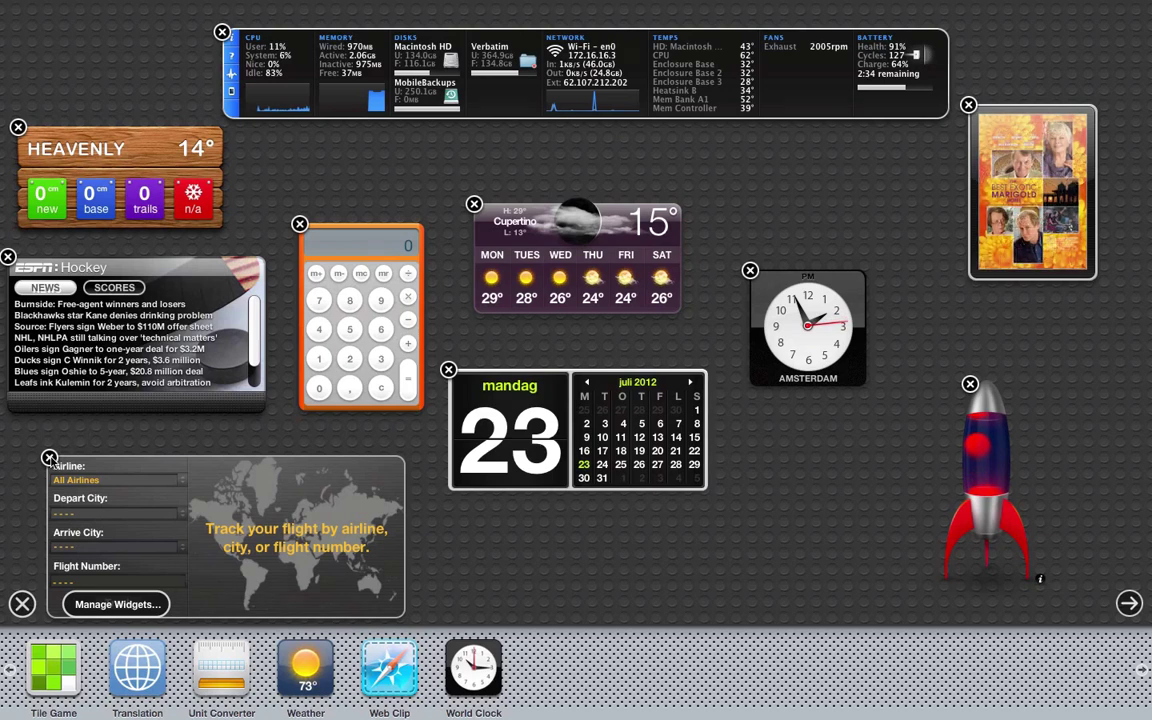
- Remove the Flight Tracker, HEAVENLY ski report and rocket lamp widgets, nudging the Movies widget aside
{"action": "left_click", "coordinate": [49, 458]}
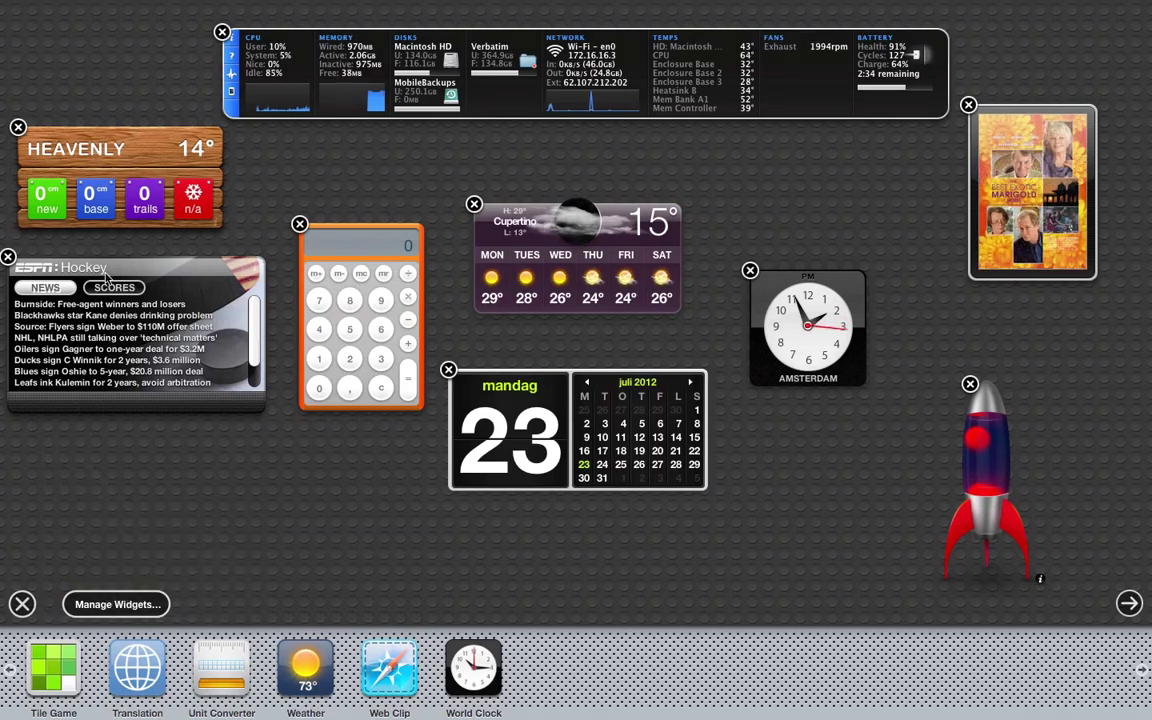
{"action": "left_click", "coordinate": [18, 127]}
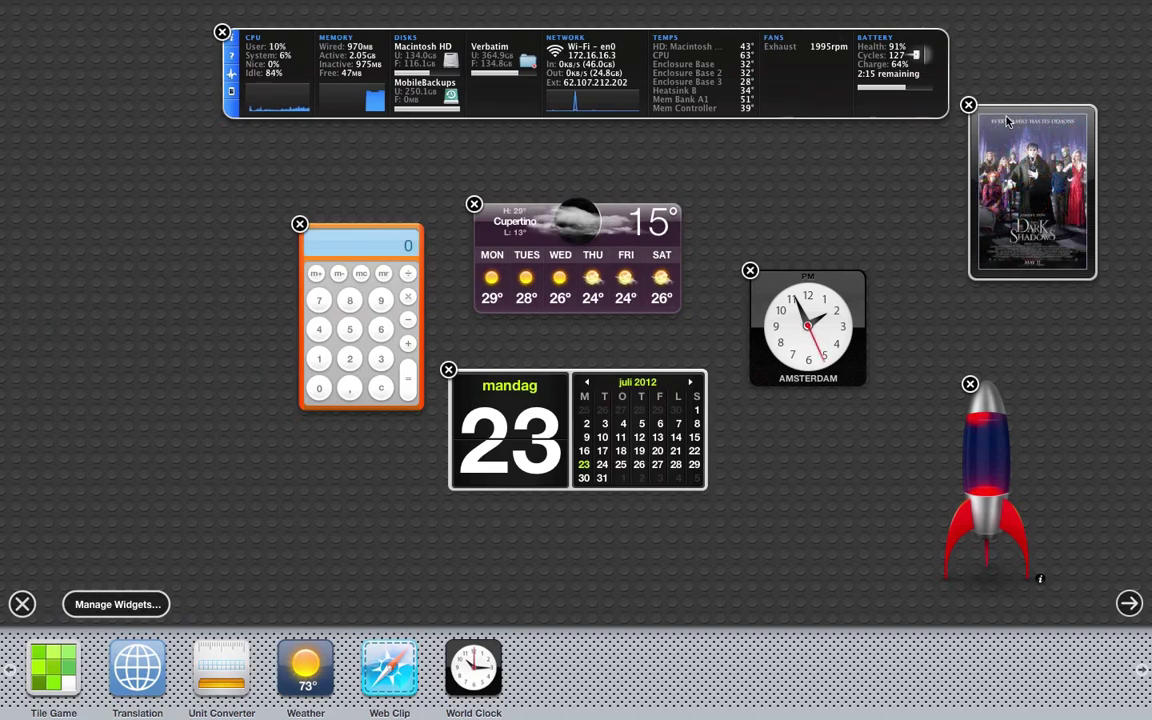
{"action": "left_click_drag", "start_coordinate": [1007, 120], "coordinate": [986, 158]}
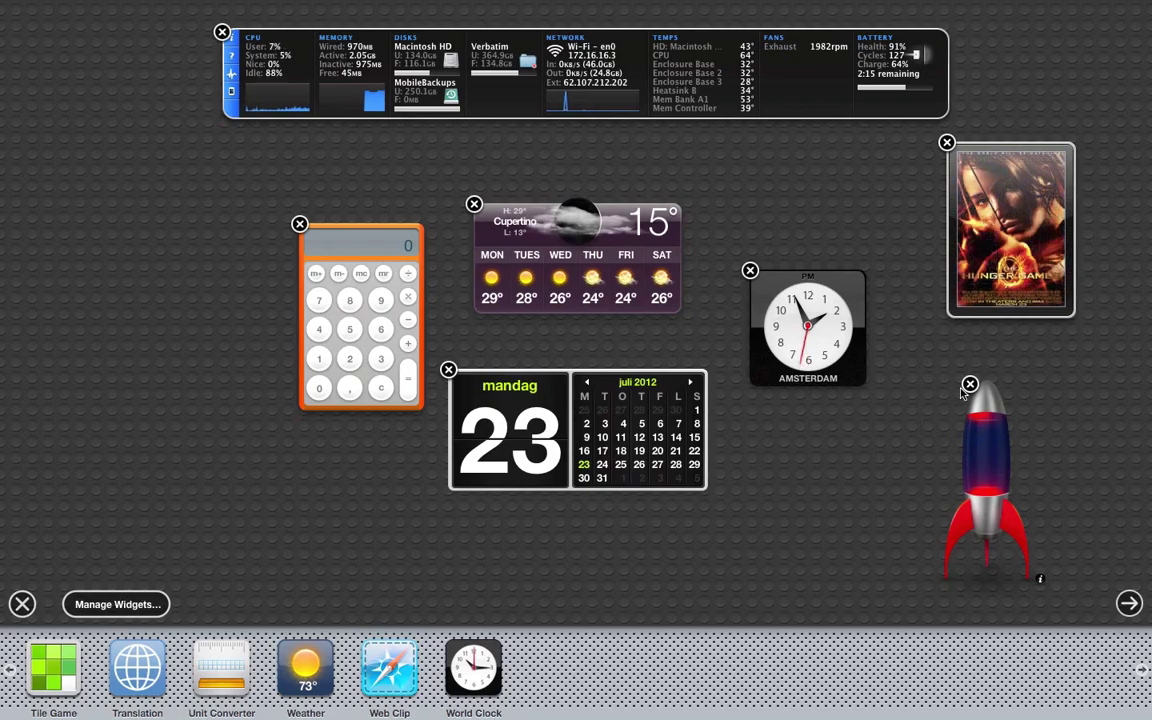
{"action": "left_click", "coordinate": [969, 384]}
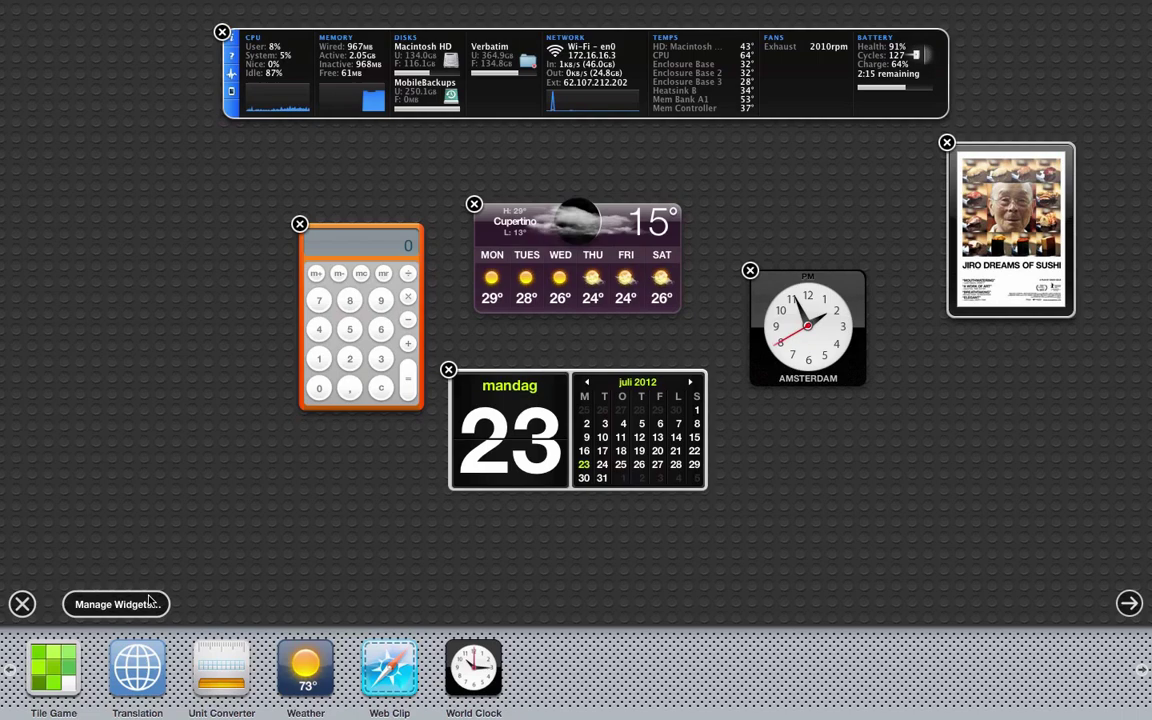
- Trash the I Love Lamp widget from the widget manager, then leave Dashboard for the desktop
{"action": "left_click", "coordinate": [118, 606]}
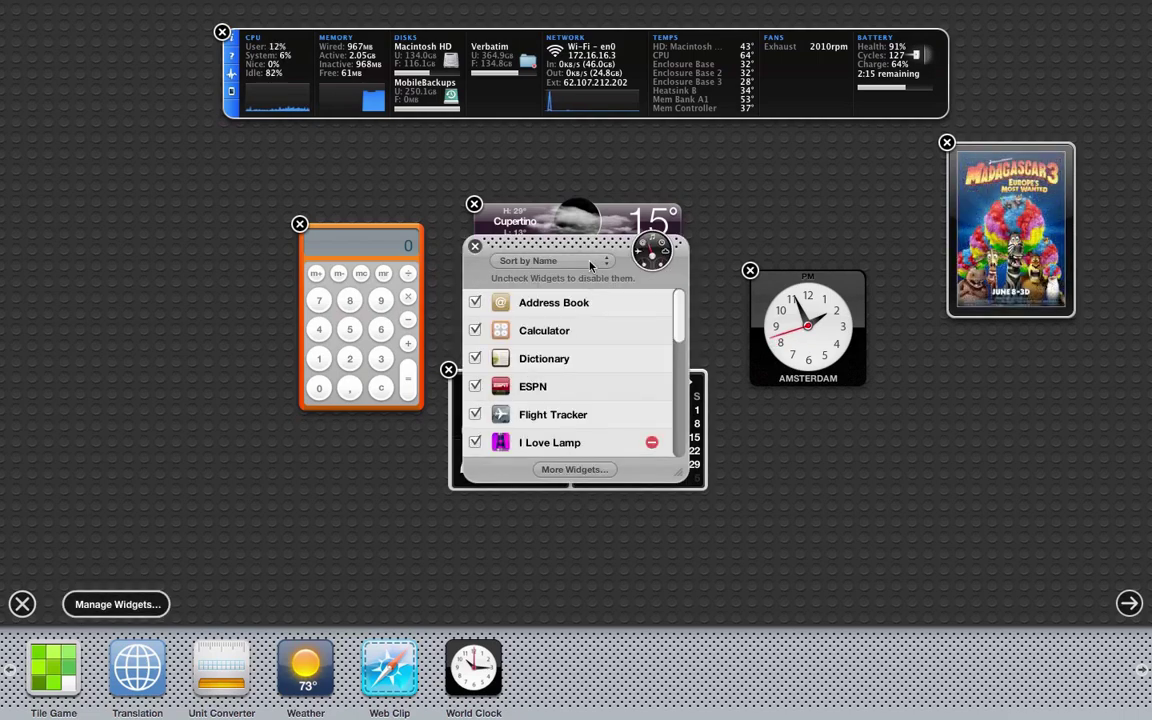
{"action": "mouse_move", "coordinate": [589, 254]}
{"action": "left_mouse_down"}
{"action": "mouse_move", "coordinate": [482, 234]}
{"action": "mouse_move", "coordinate": [585, 235]}
{"action": "left_mouse_up"}
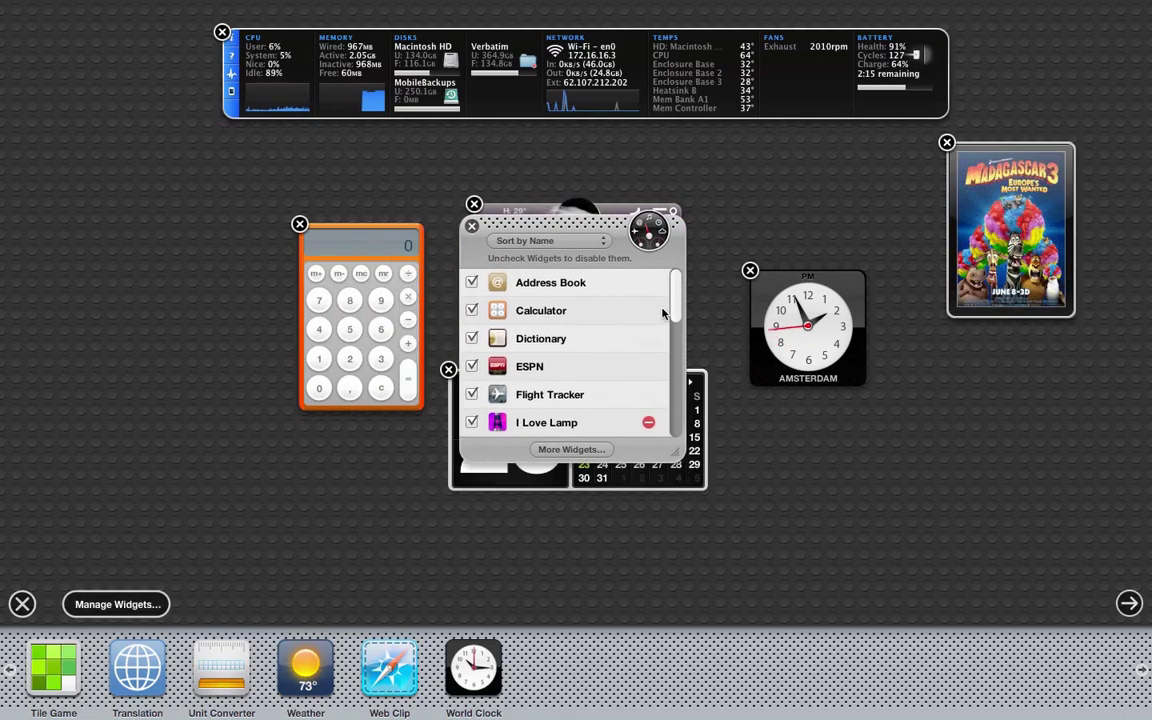
{"action": "left_click_drag", "start_coordinate": [673, 291], "coordinate": [678, 322]}
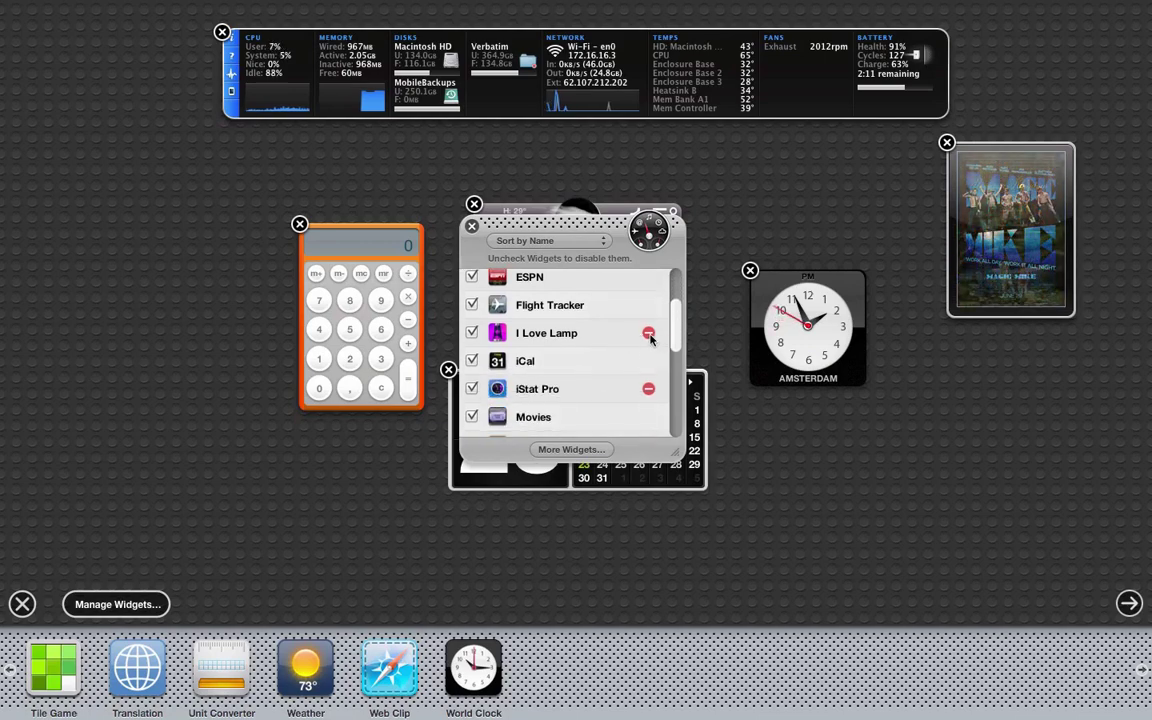
{"action": "left_click", "coordinate": [649, 334]}
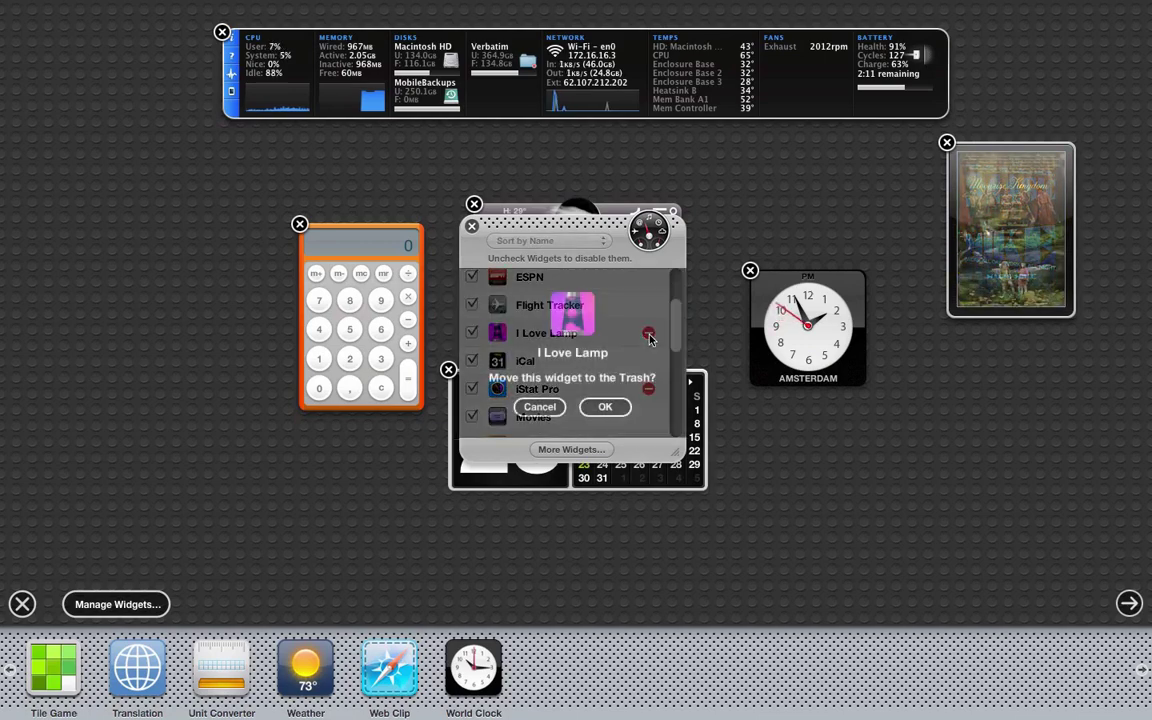
{"action": "left_click", "coordinate": [601, 408]}
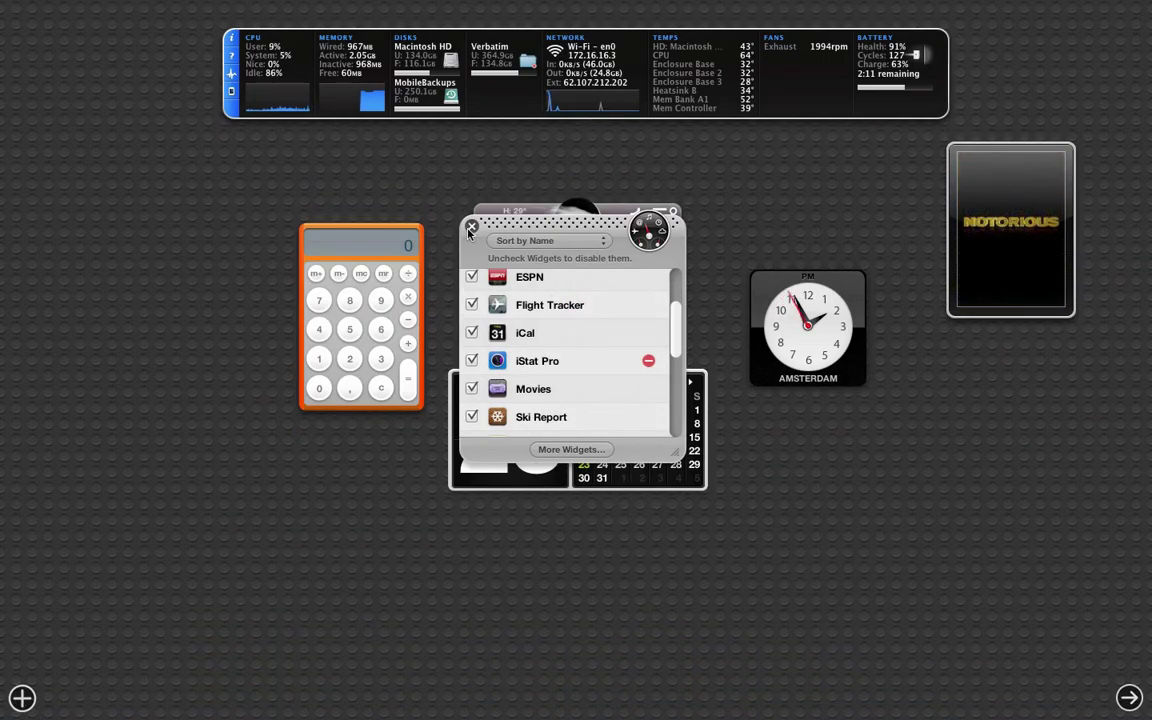
{"action": "left_click", "coordinate": [470, 229]}
{"action": "key", "text": "ctrl+Right"}
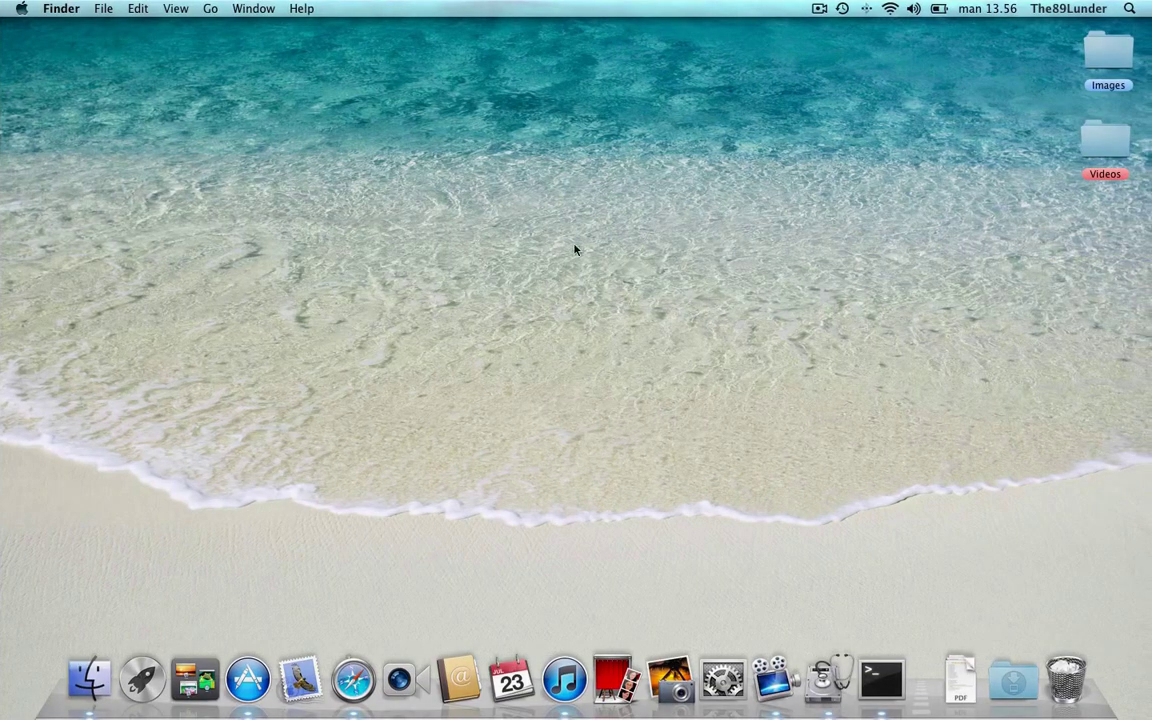
{"action": "left_click", "coordinate": [723, 680]}
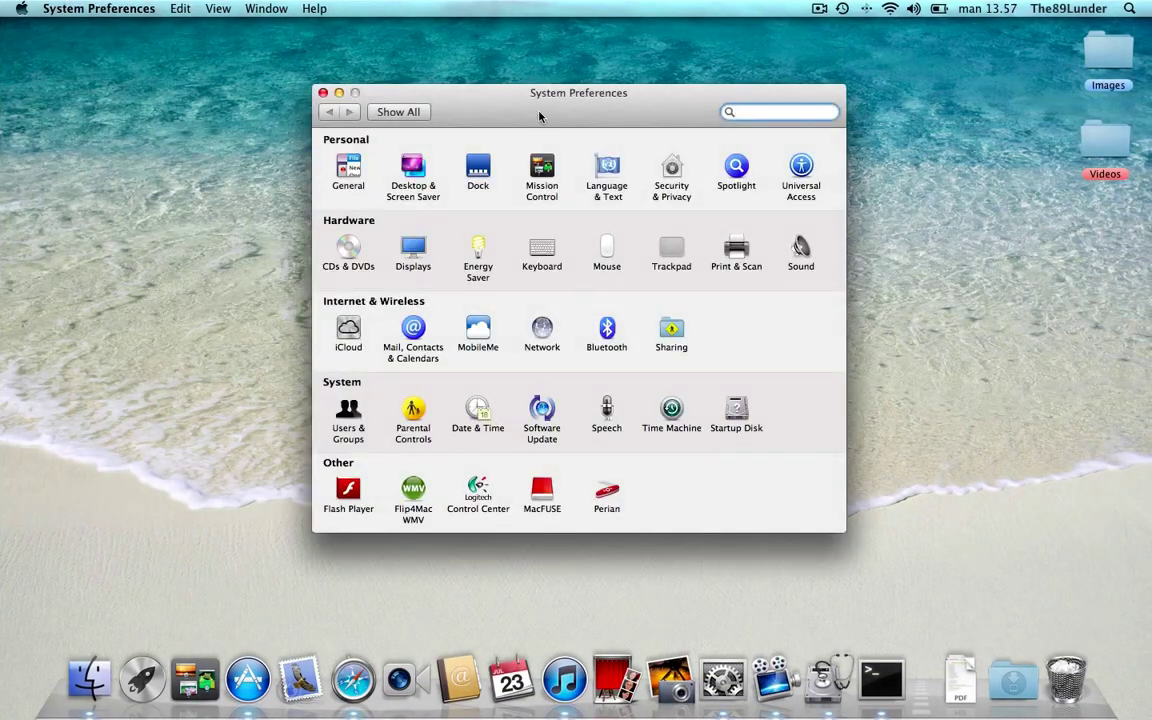
{"action": "left_click_drag", "start_coordinate": [489, 105], "coordinate": [494, 84]}
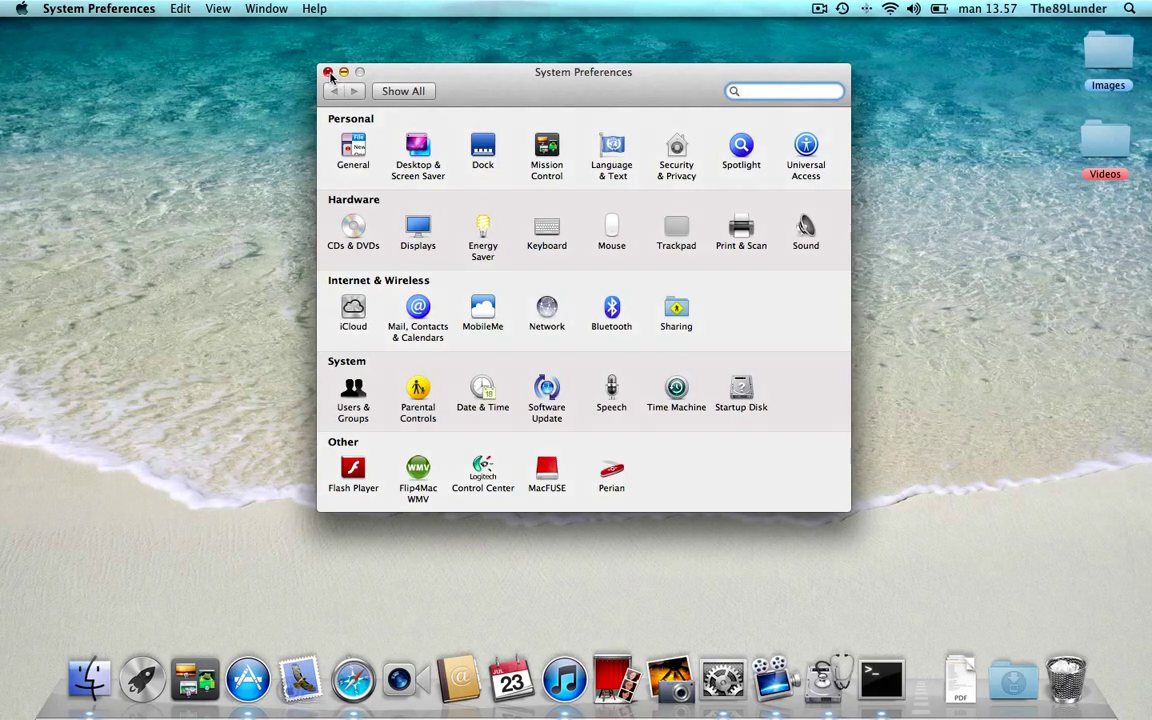
{"action": "left_click", "coordinate": [328, 73]}
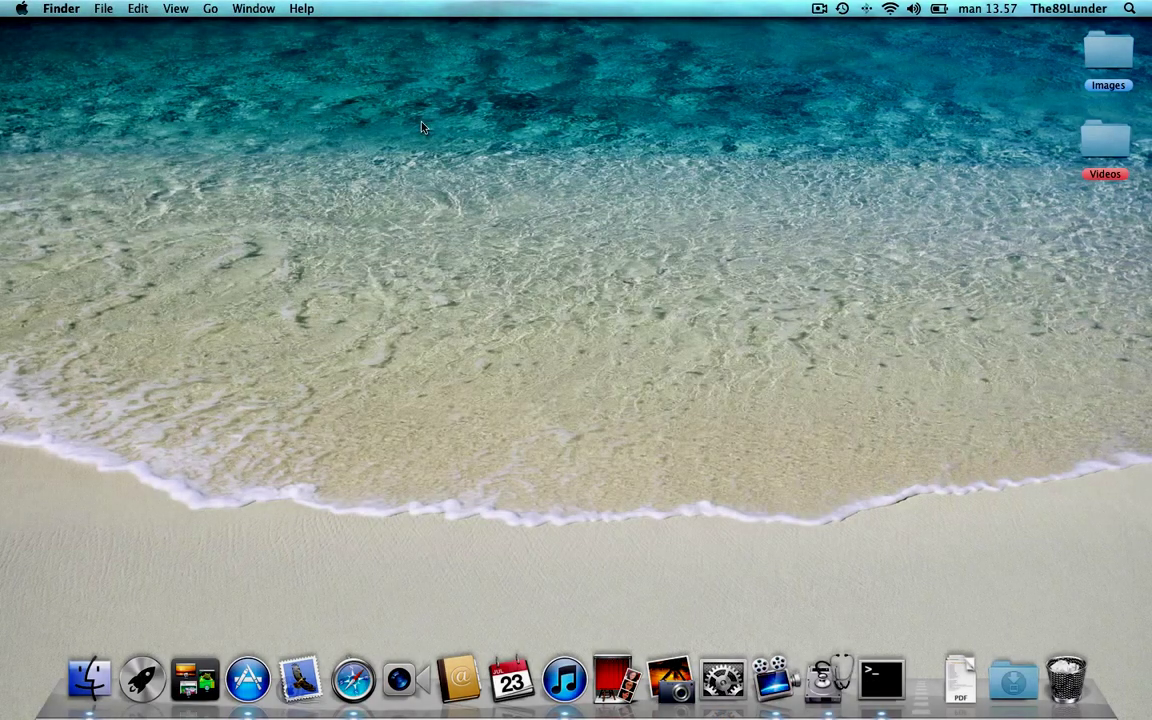
- Go from Computer through Macintosh HD and Library into the PreferencePanes folder
{"action": "left_click", "coordinate": [90, 680]}
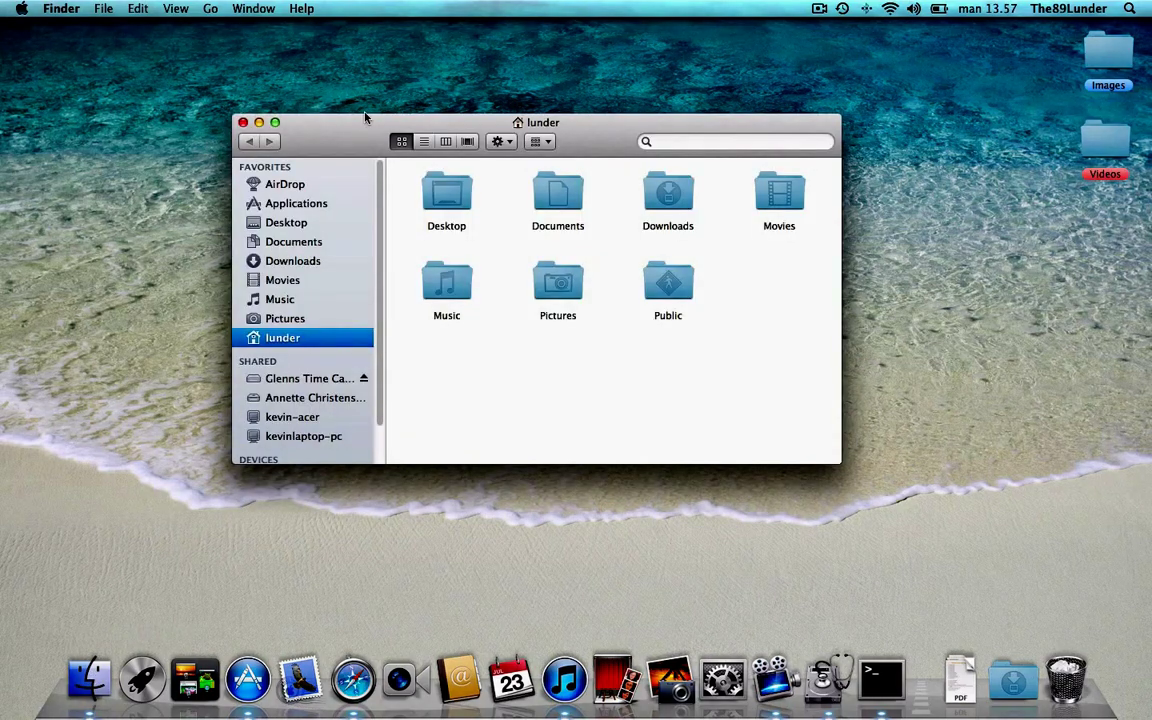
{"action": "left_click", "coordinate": [210, 8]}
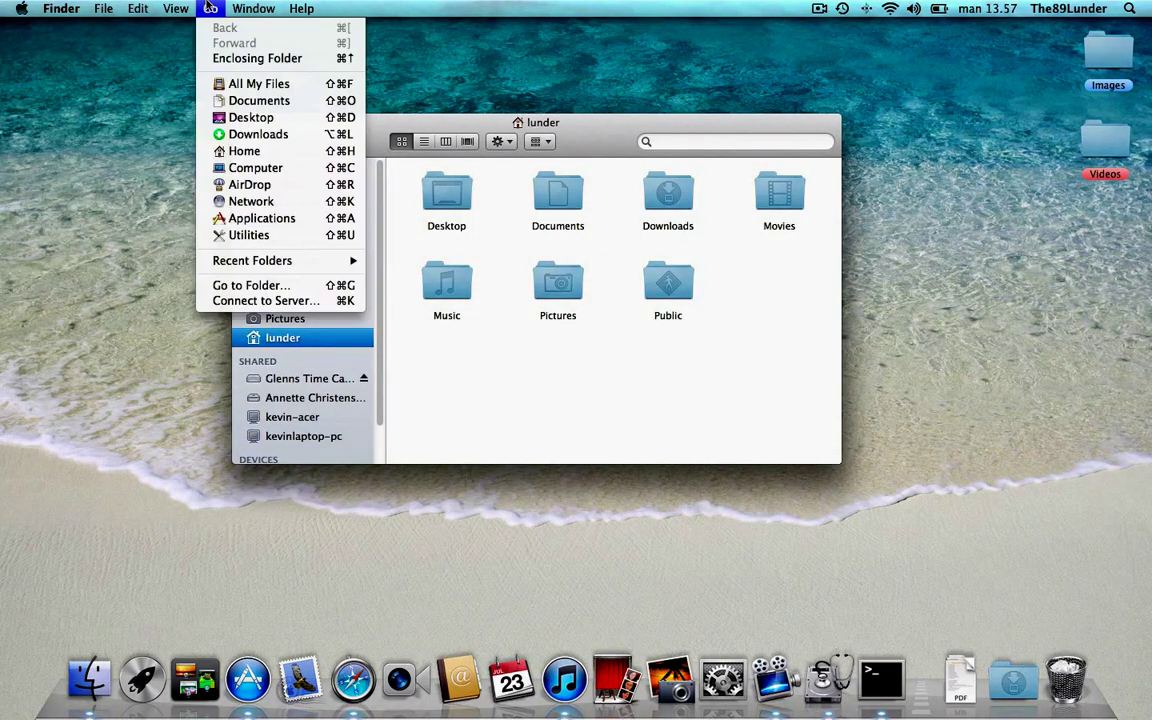
{"action": "left_click", "coordinate": [232, 152]}
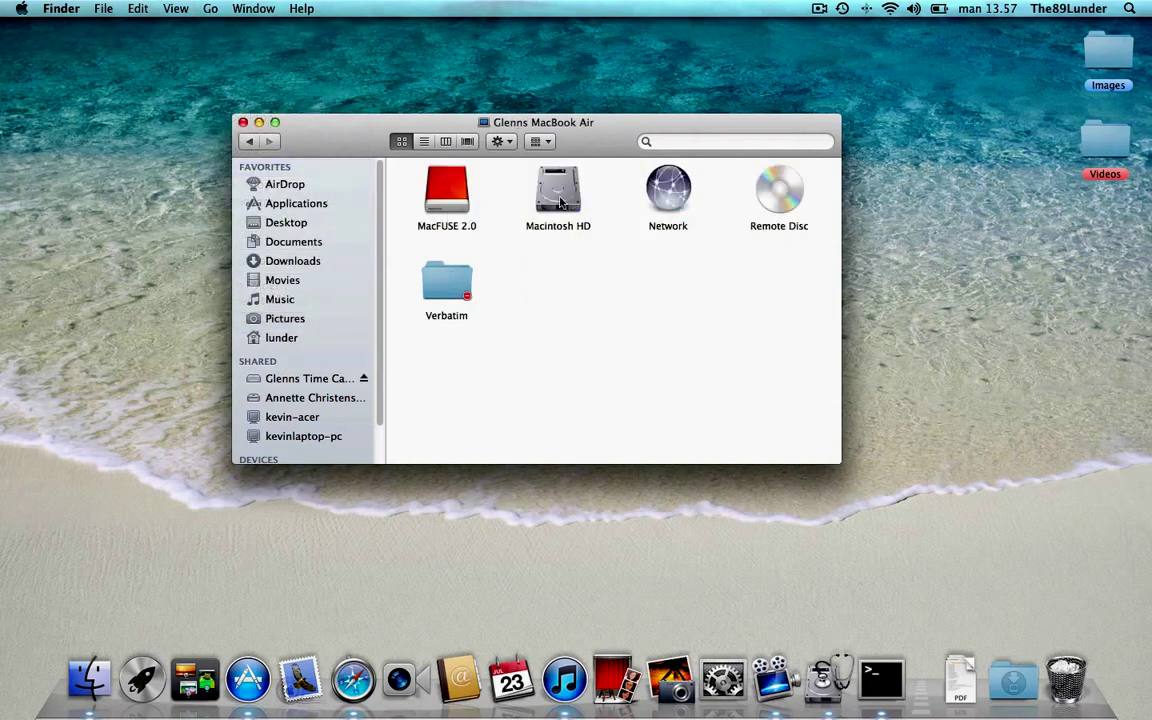
{"action": "double_click", "coordinate": [558, 198]}
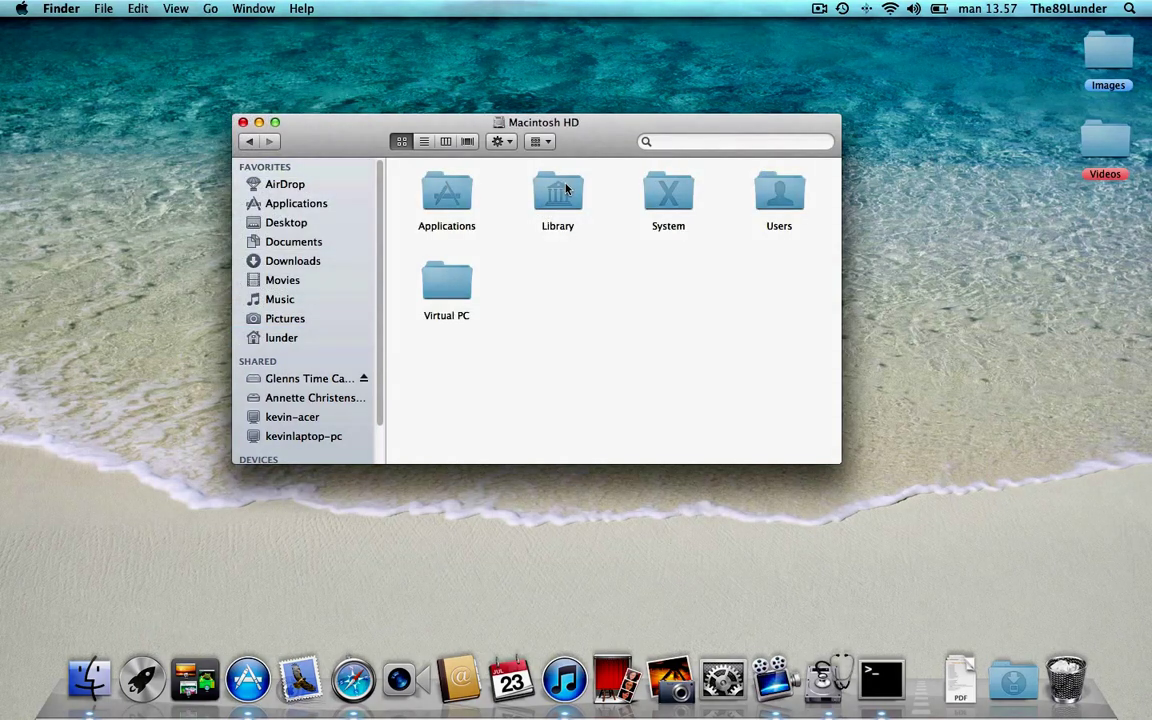
{"action": "double_click", "coordinate": [562, 192]}
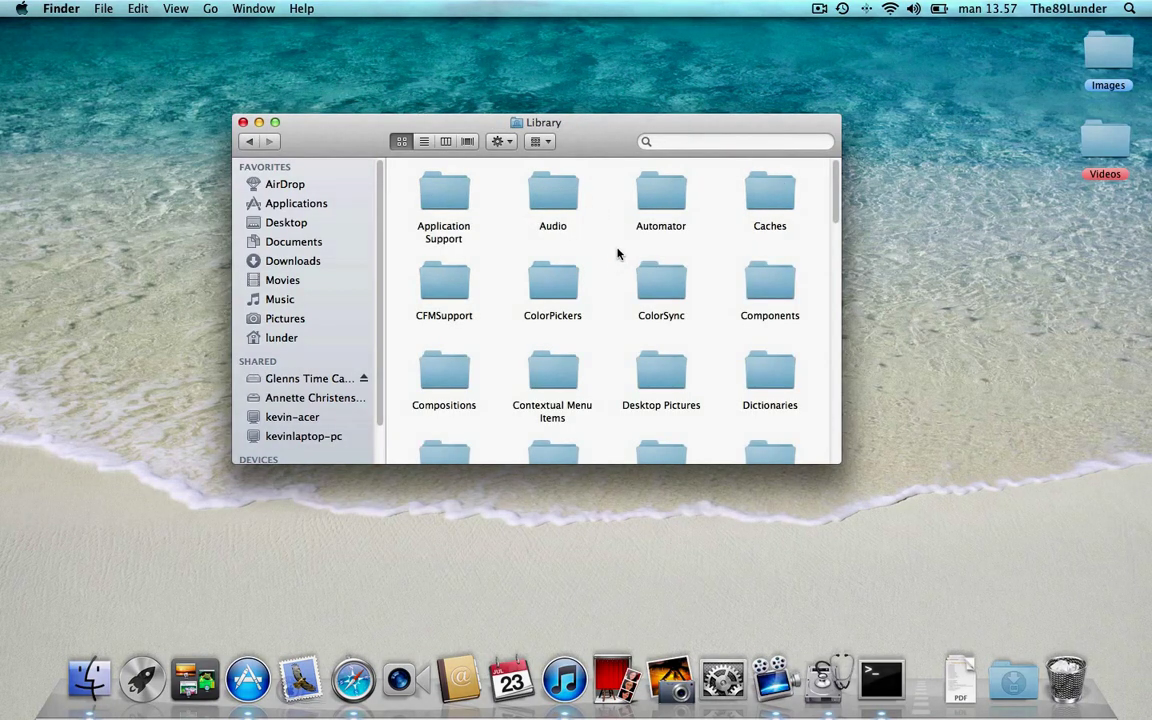
{"action": "scroll", "coordinate": [616, 258], "scroll_direction": "down", "scroll_amount": 3}
{"action": "scroll", "coordinate": [616, 254], "scroll_direction": "down", "scroll_amount": 10}
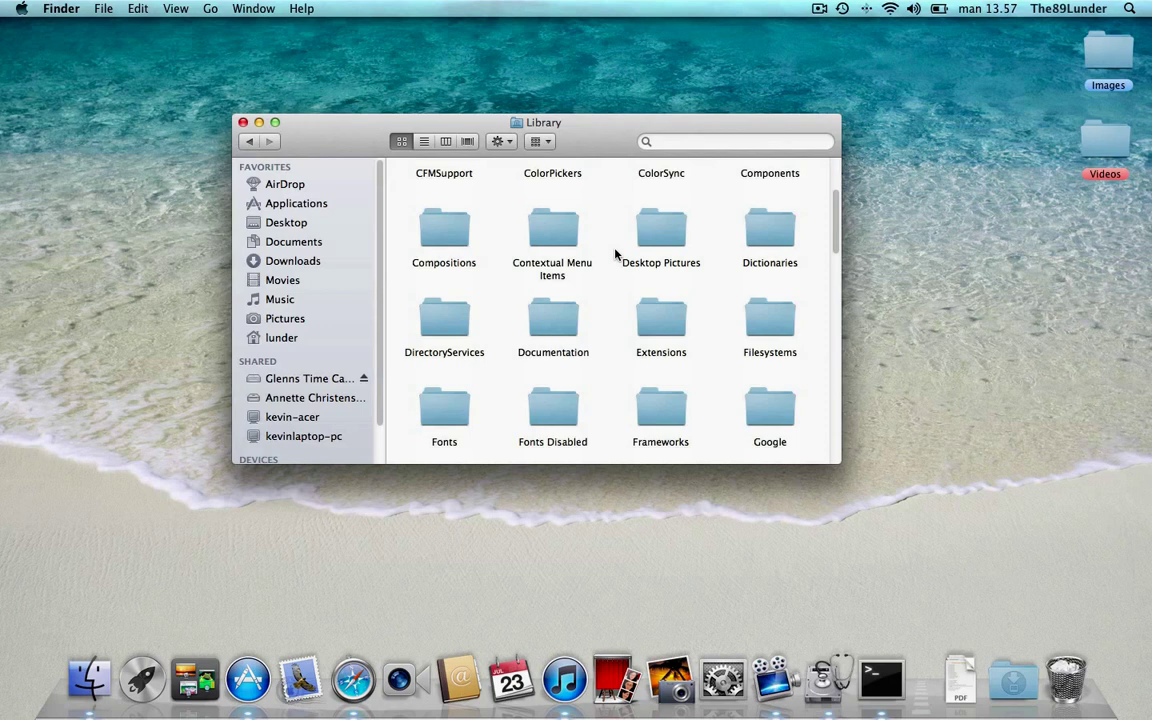
{"action": "scroll", "coordinate": [614, 254], "scroll_direction": "down", "scroll_amount": 10}
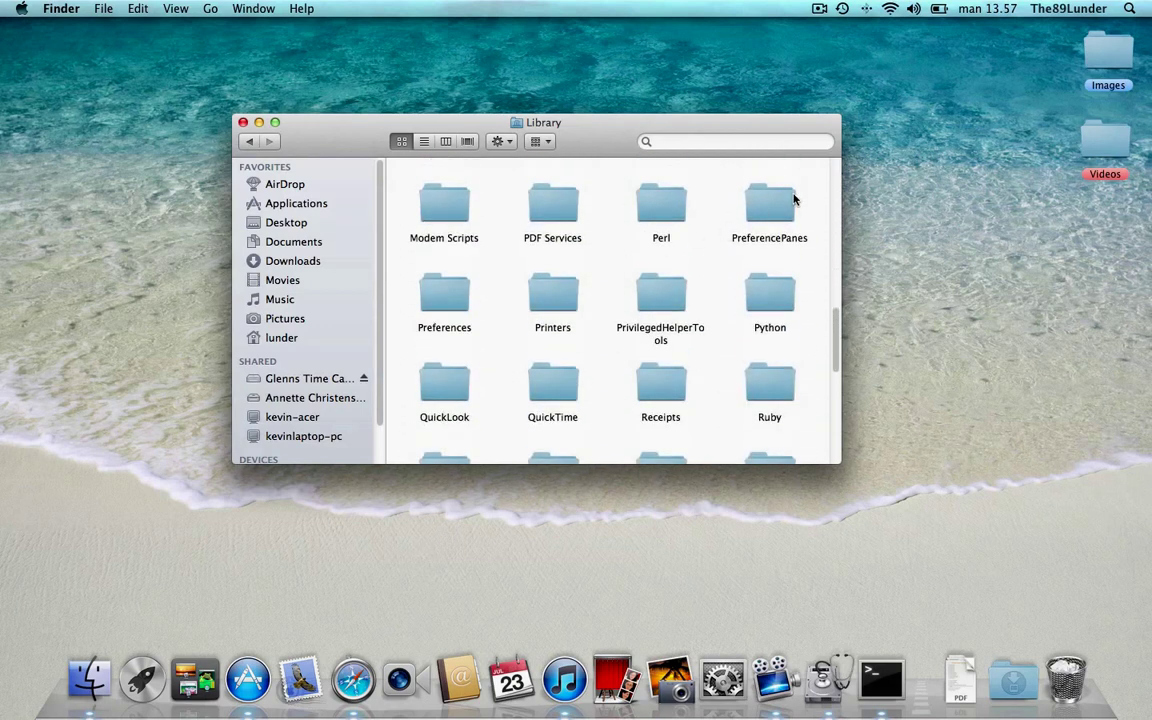
{"action": "double_click", "coordinate": [778, 208]}
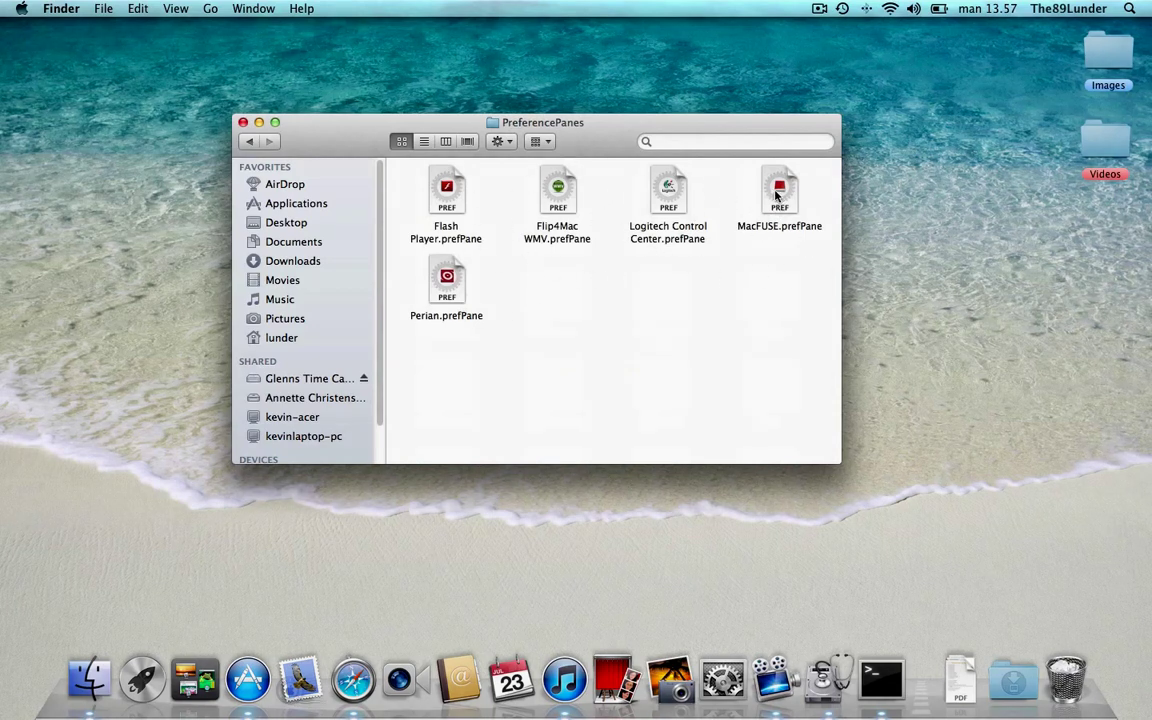
- Trash MacFUSE.prefPane, authorising the deletion with the admin password
{"action": "left_click_drag", "start_coordinate": [777, 195], "coordinate": [1066, 678]}
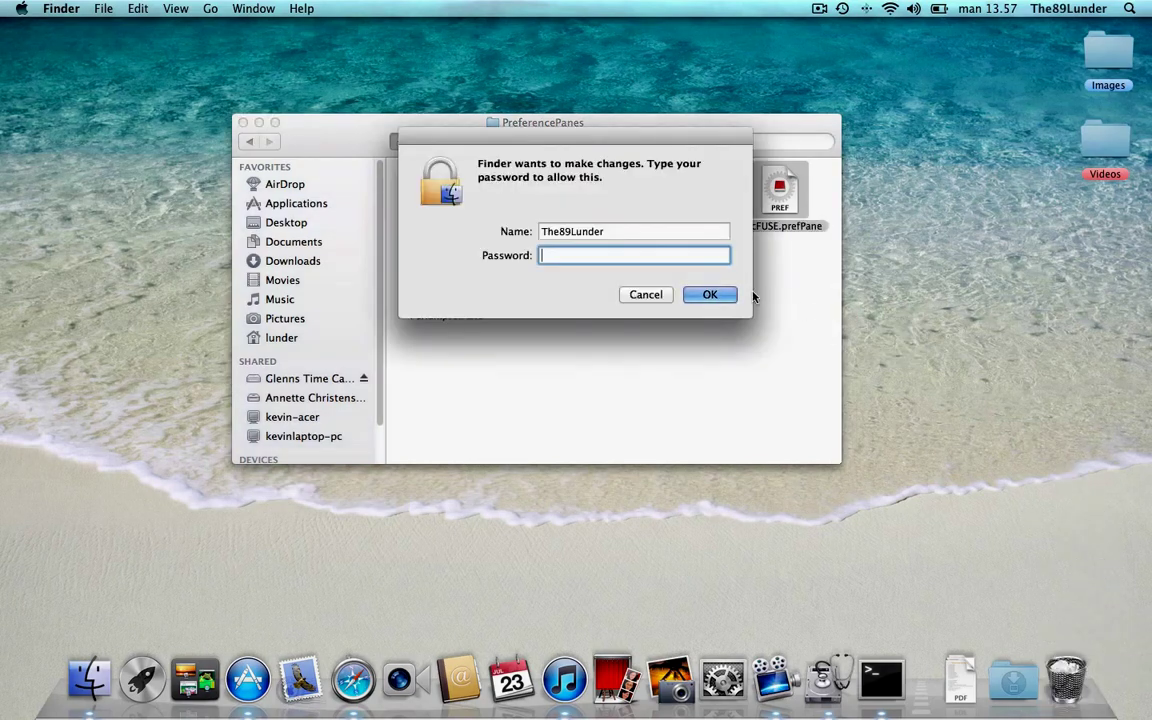
{"action": "type", "text": "••••••••"}
{"action": "key", "text": "Return"}
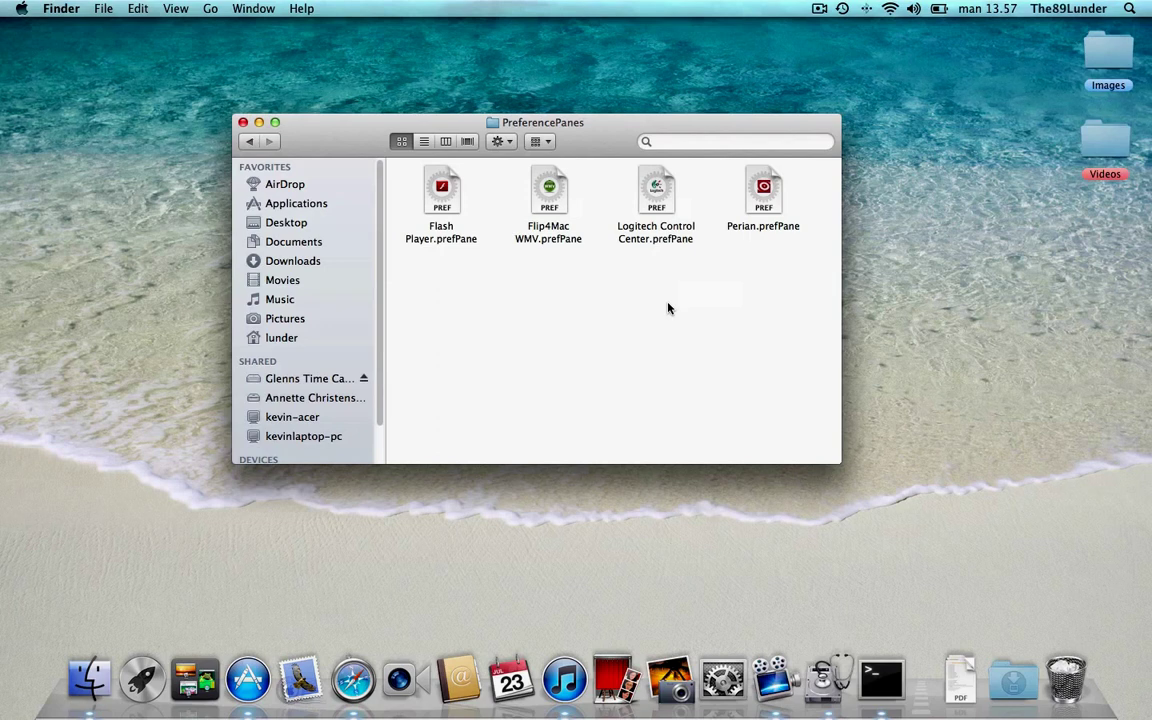
{"action": "left_click_drag", "start_coordinate": [291, 147], "coordinate": [310, 137]}
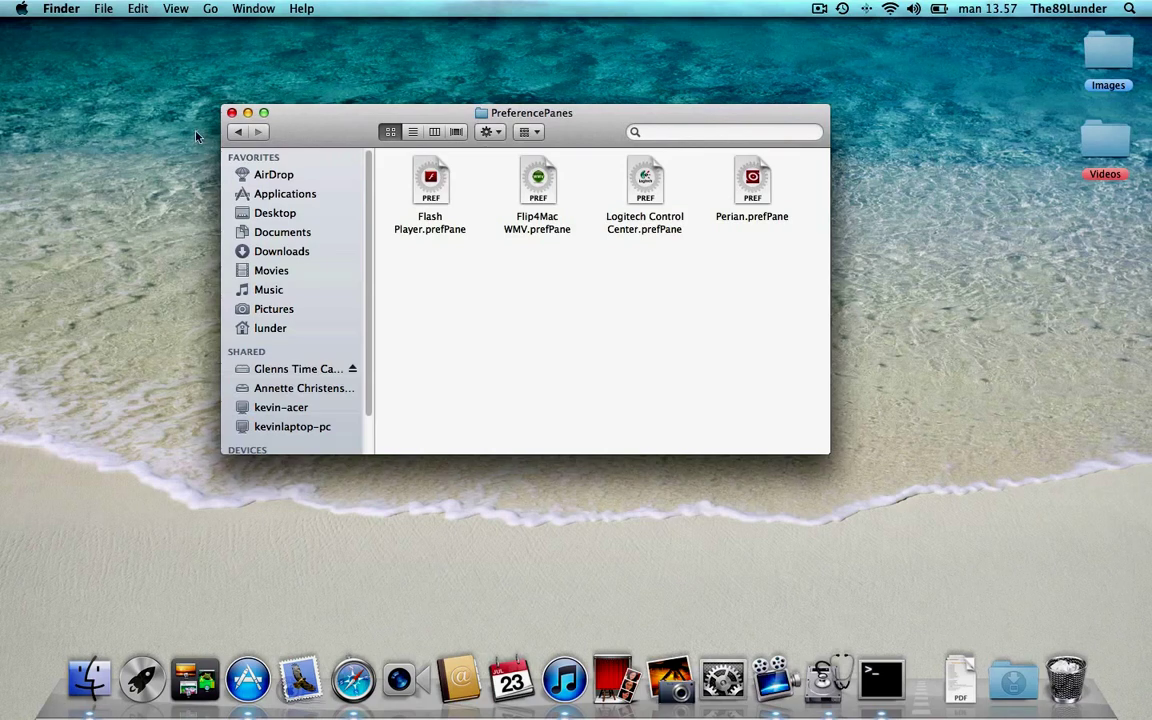
- Go back to the Macintosh HD Library folder and open Application Support
{"action": "left_click", "coordinate": [237, 133]}
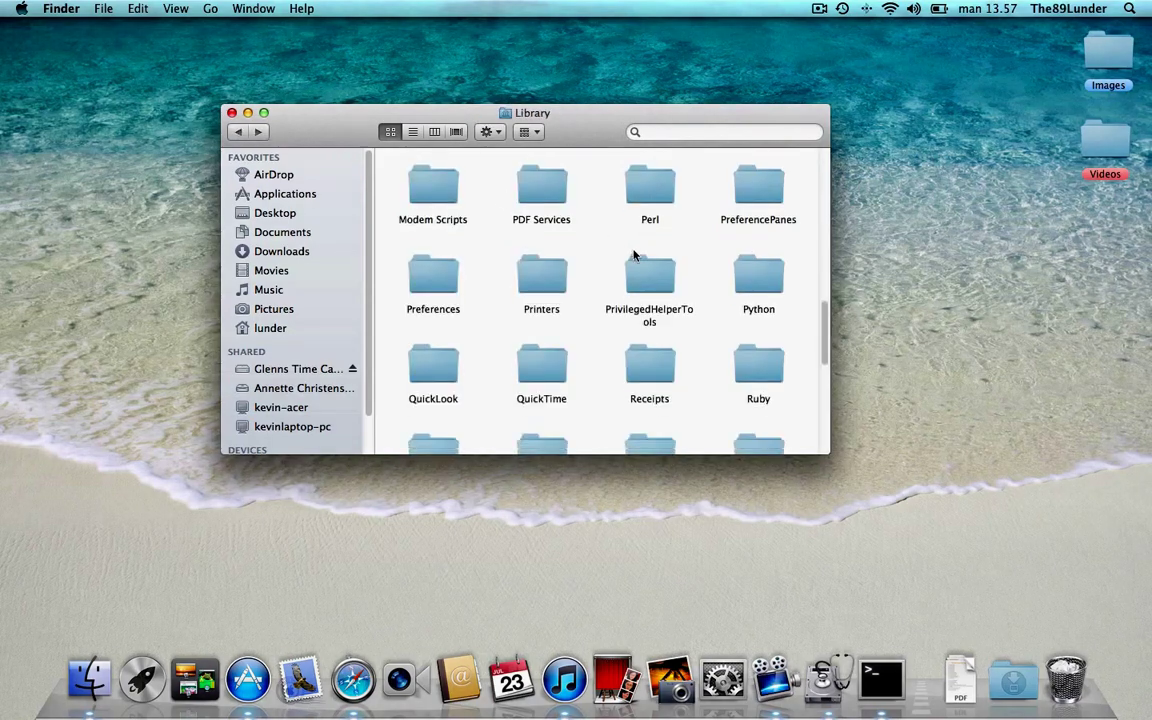
{"action": "scroll", "coordinate": [634, 256], "scroll_direction": "down", "scroll_amount": 3}
{"action": "scroll", "coordinate": [634, 256], "scroll_direction": "down", "scroll_amount": 2}
{"action": "scroll", "coordinate": [634, 256], "scroll_direction": "down", "scroll_amount": 5}
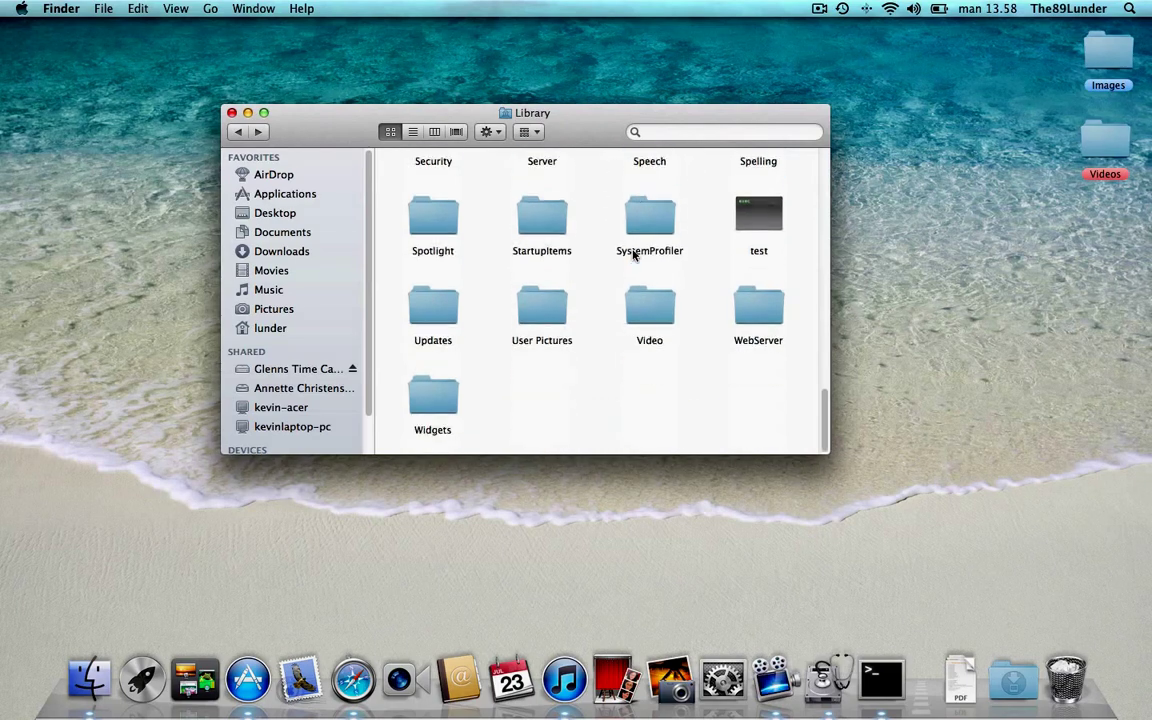
{"action": "scroll", "coordinate": [630, 252], "scroll_direction": "up", "scroll_amount": 10}
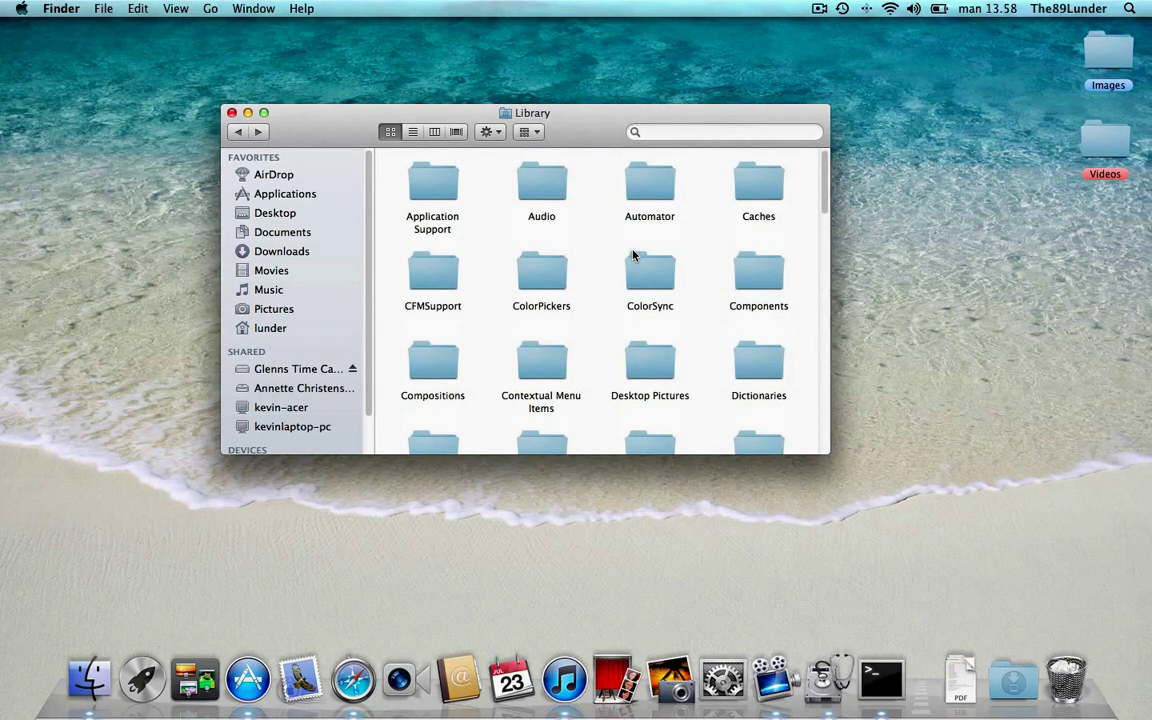
{"action": "double_click", "coordinate": [431, 186]}
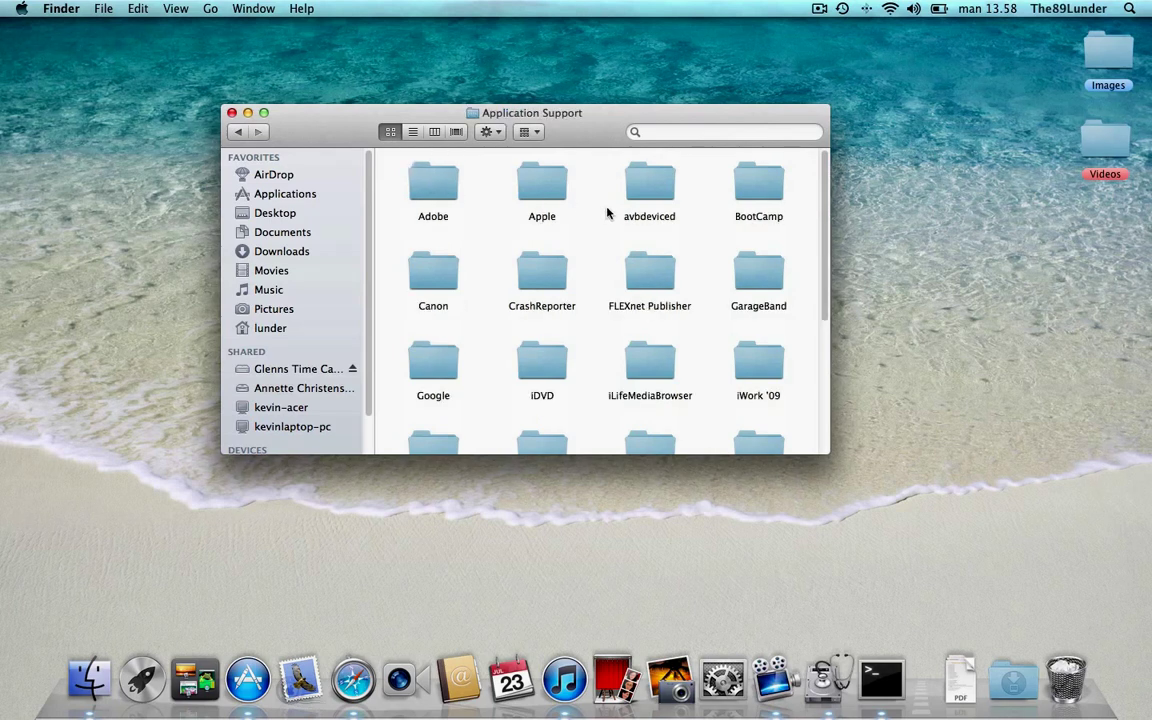
- Delete the Mozilla folder from Application Support, authorising with the admin password
{"action": "scroll", "coordinate": [607, 212], "scroll_direction": "down", "scroll_amount": 5}
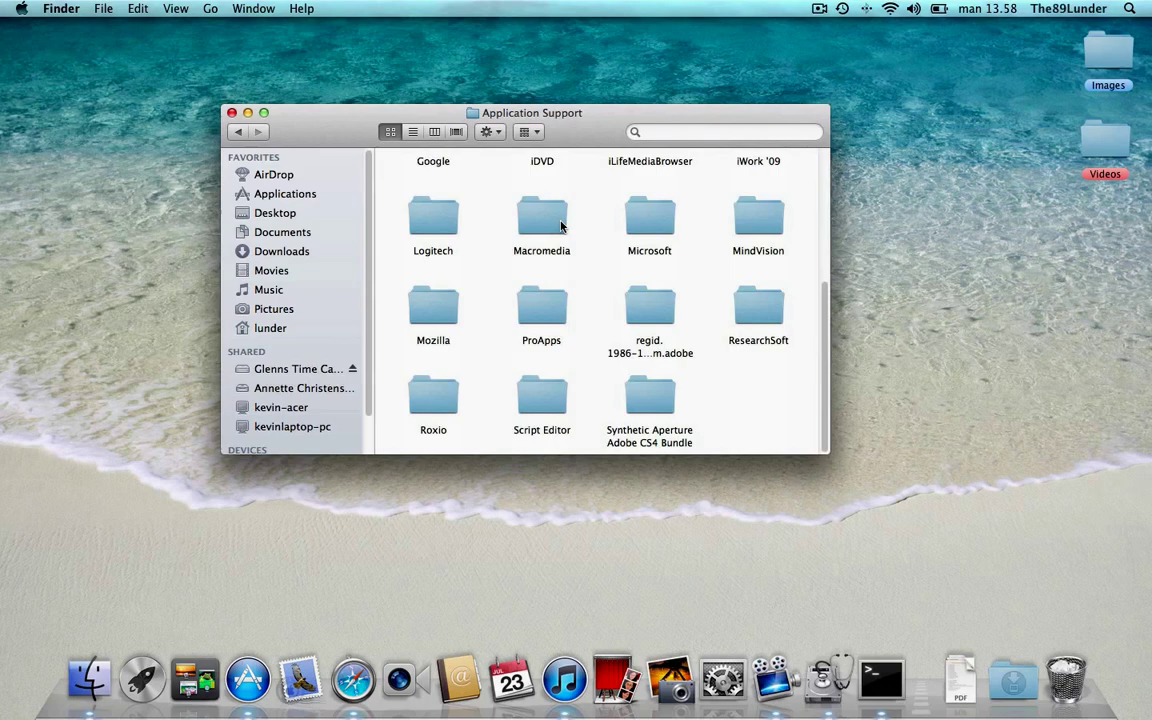
{"action": "left_click", "coordinate": [411, 305]}
{"action": "key", "text": "super+BackSpace"}
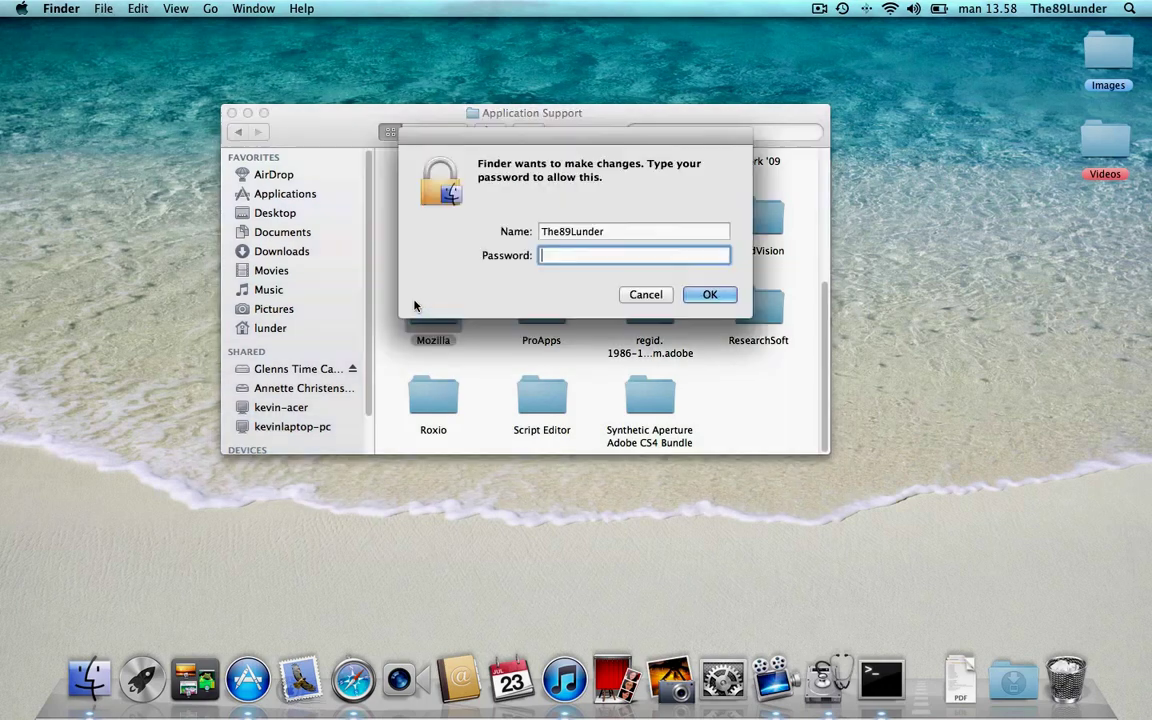
{"action": "type", "text": "•••••••••"}
{"action": "key", "text": "Return"}
{"action": "type", "text": "•••••••••"}
{"action": "key", "text": "Return"}
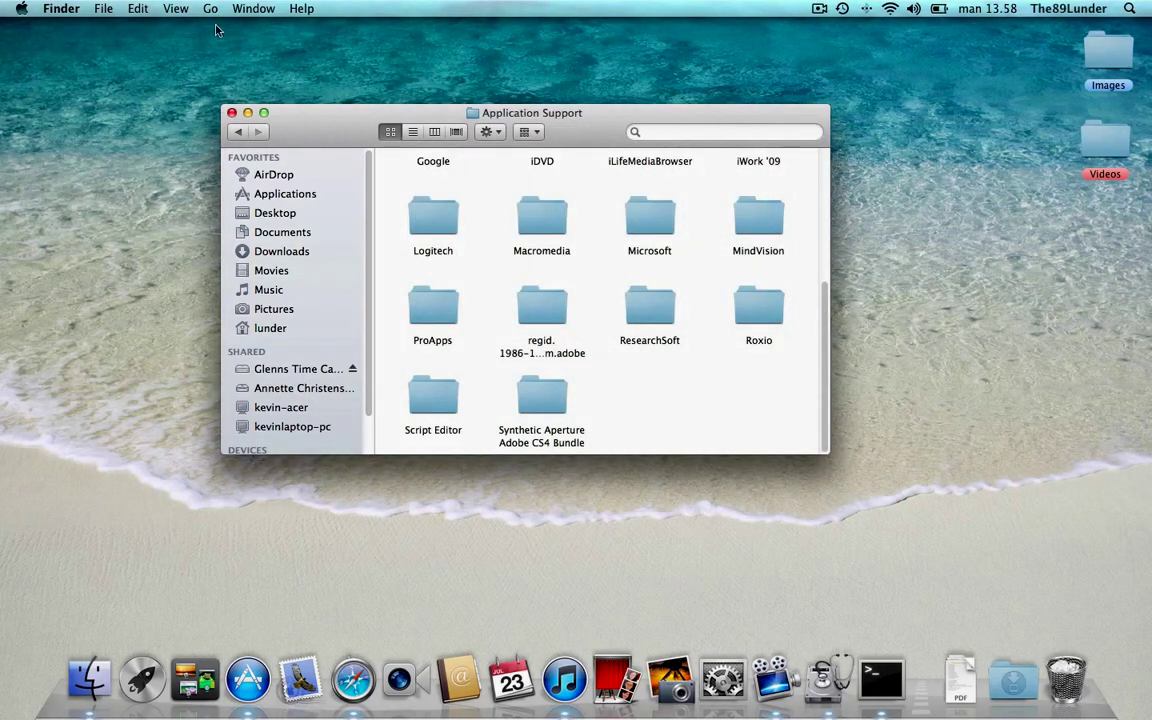
- From the home folder, use Go to Folder with the home Library path to open it
{"action": "left_click", "coordinate": [266, 327]}
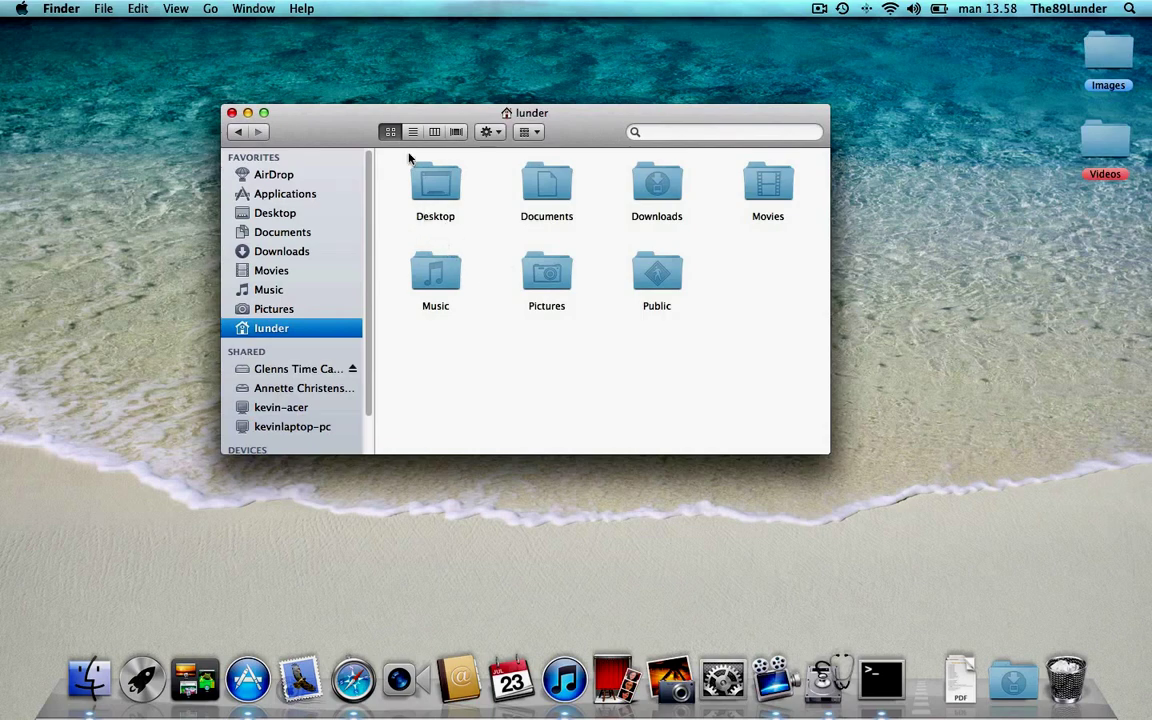
{"action": "left_click", "coordinate": [211, 8]}
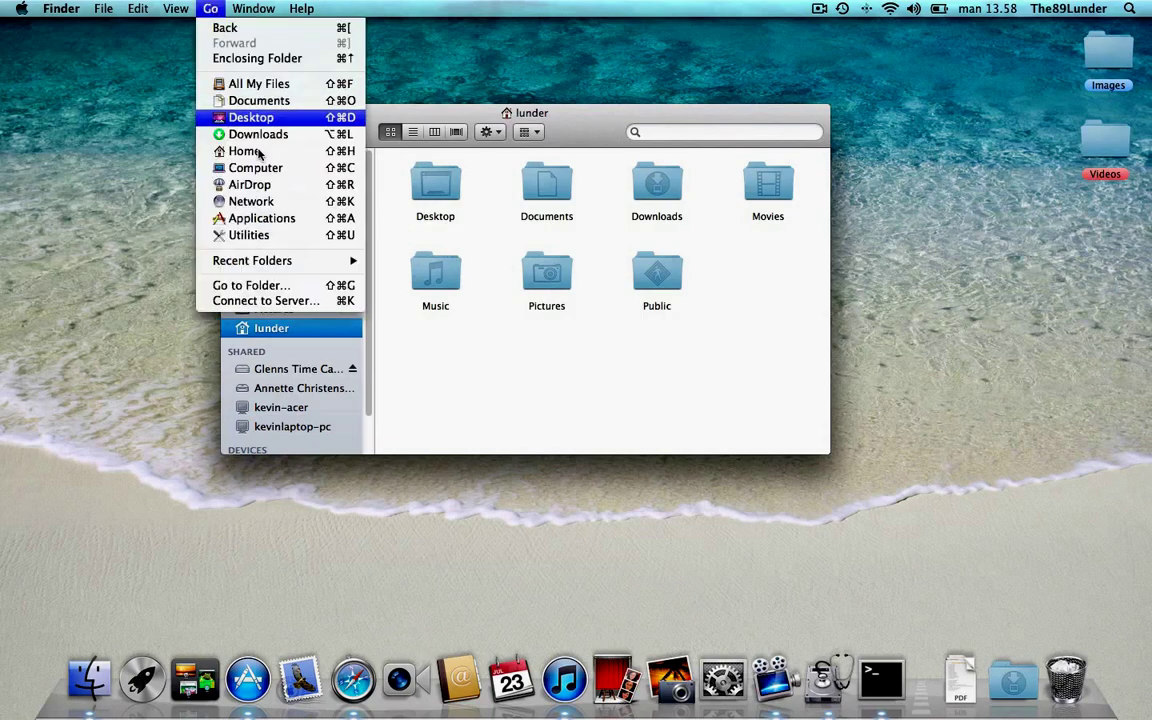
{"action": "left_click", "coordinate": [253, 286]}
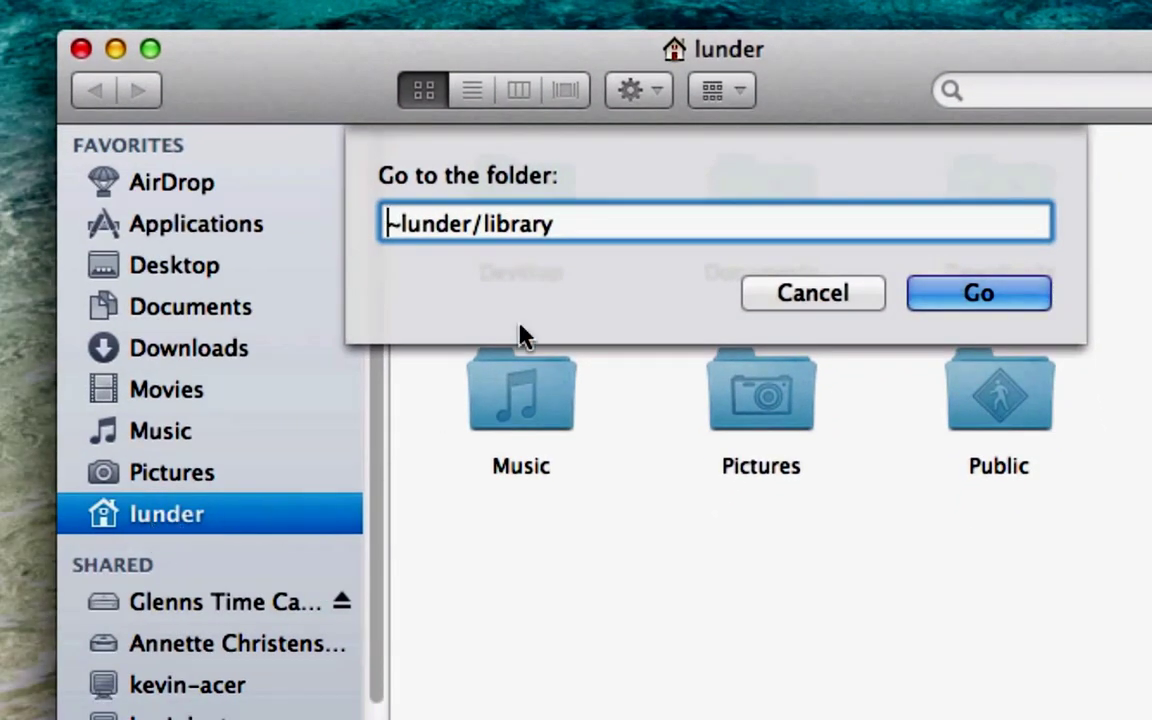
{"action": "left_click", "coordinate": [619, 220]}
{"action": "left_click", "coordinate": [990, 297]}
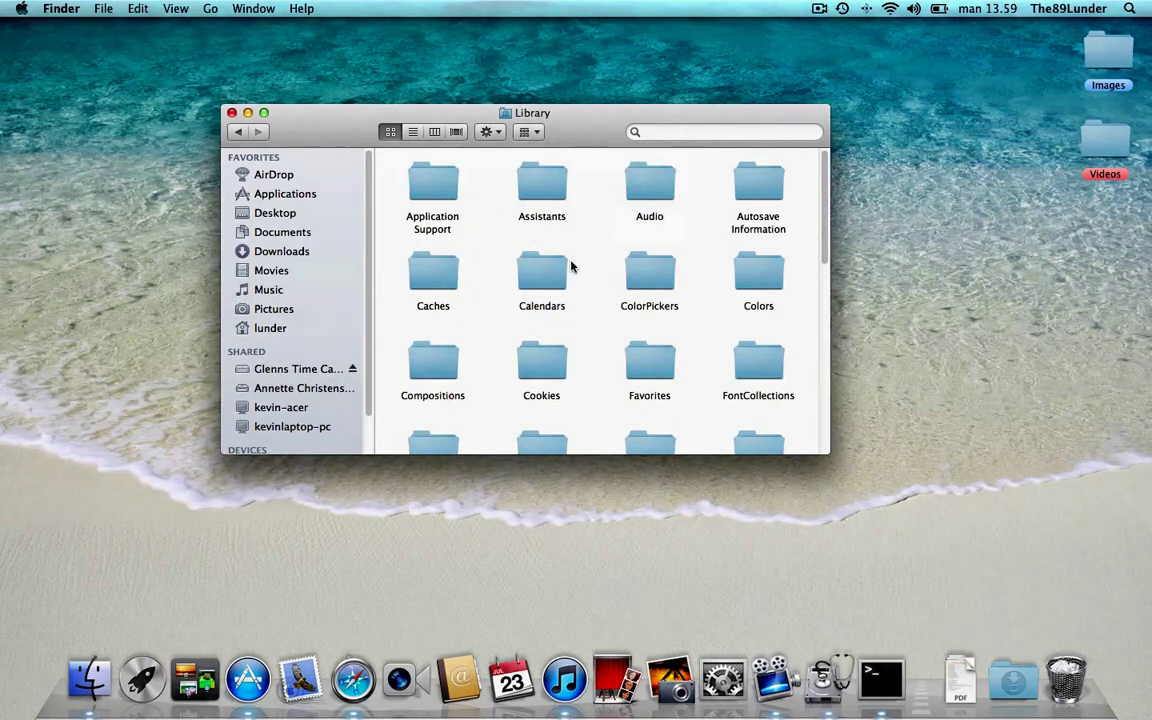
- Look through the home Library folder and delete the Octoshape folder
{"action": "scroll", "coordinate": [573, 265], "scroll_direction": "down", "scroll_amount": 6}
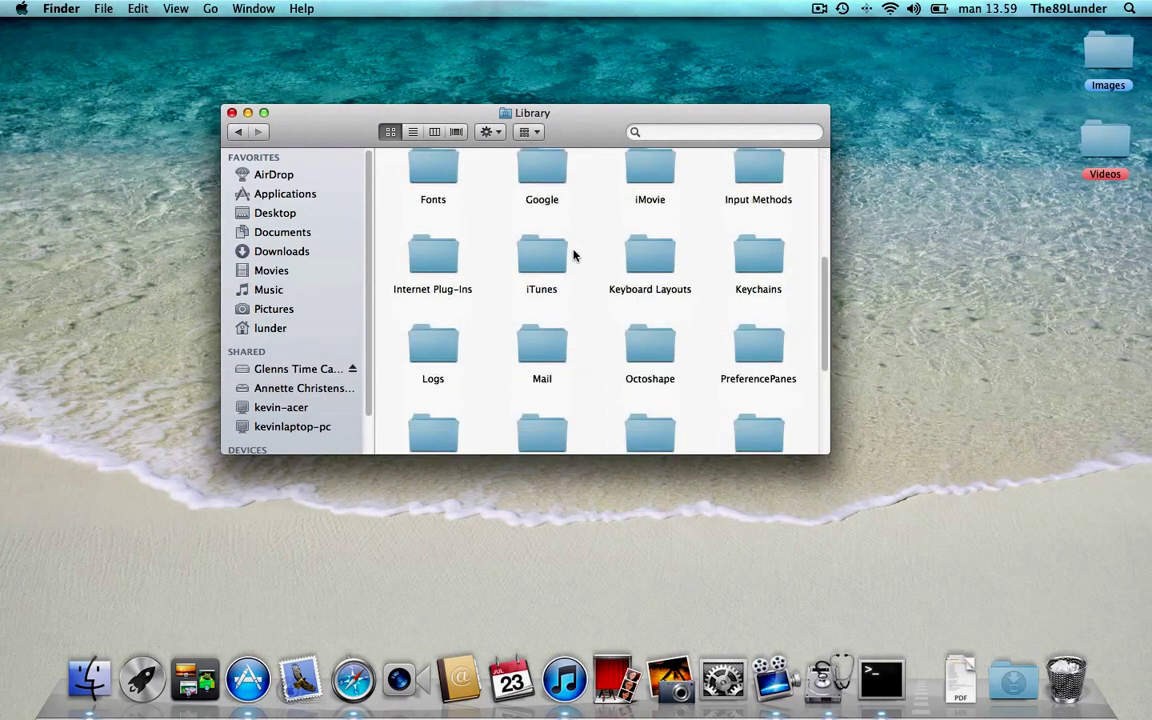
{"action": "scroll", "coordinate": [574, 256], "scroll_direction": "down", "scroll_amount": 4}
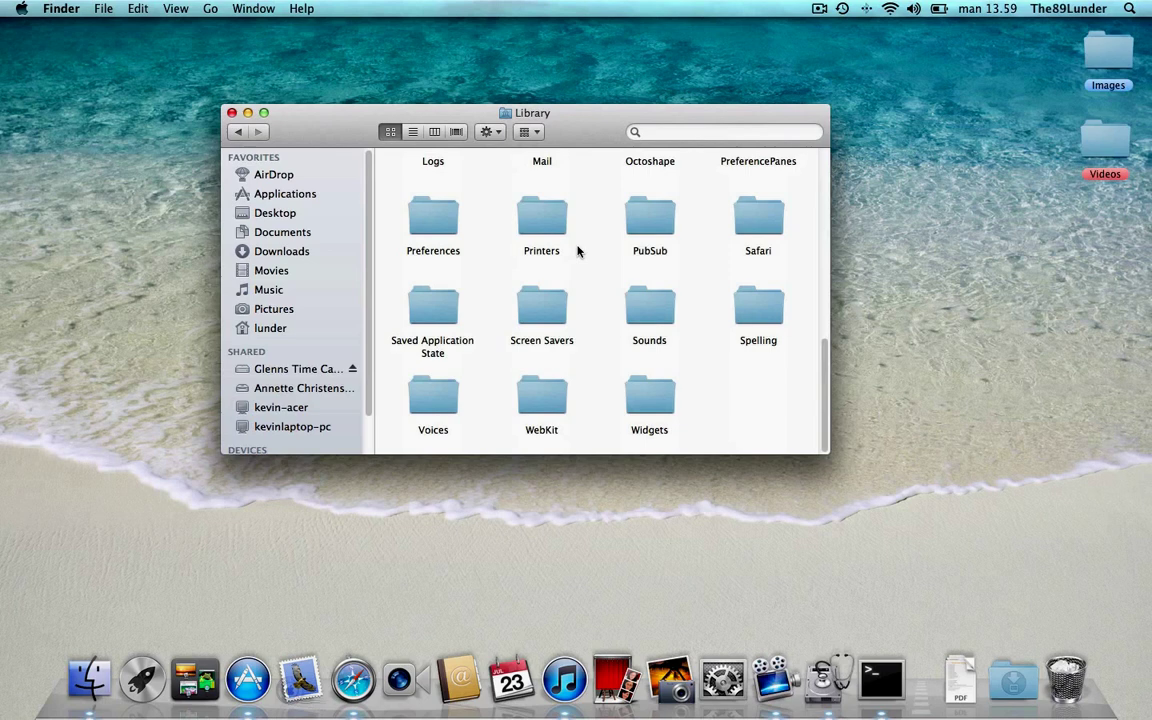
{"action": "scroll", "coordinate": [578, 251], "scroll_direction": "up", "scroll_amount": 1}
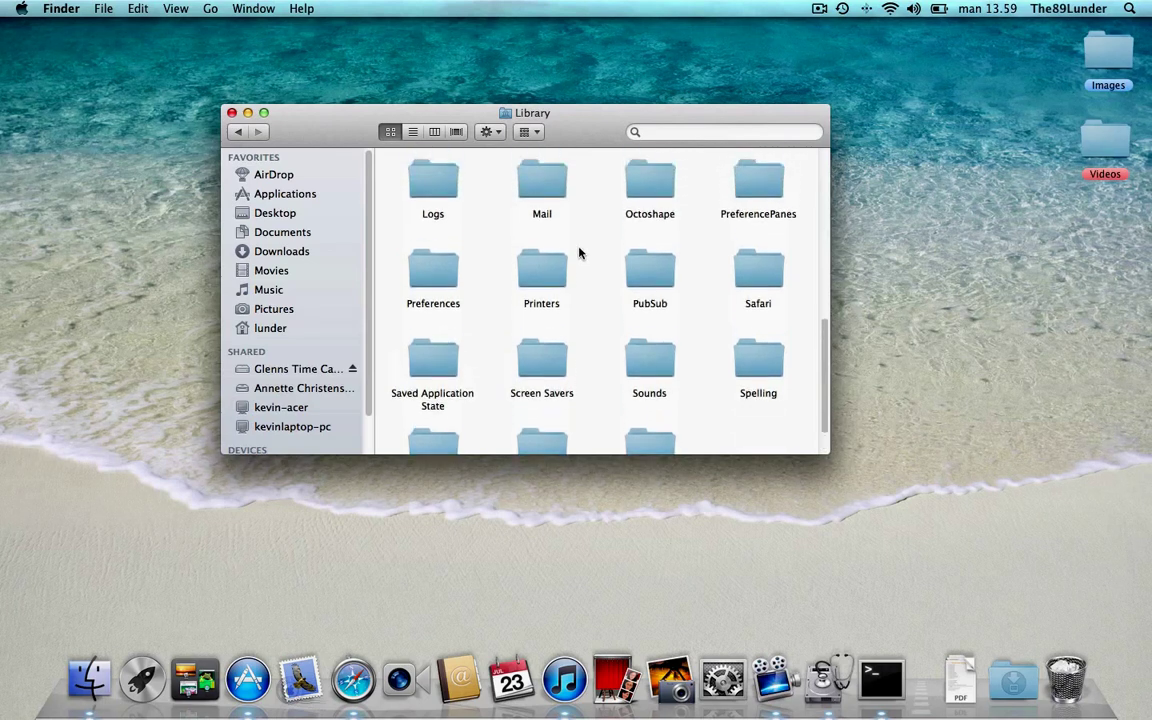
{"action": "scroll", "coordinate": [578, 250], "scroll_direction": "up", "scroll_amount": 3}
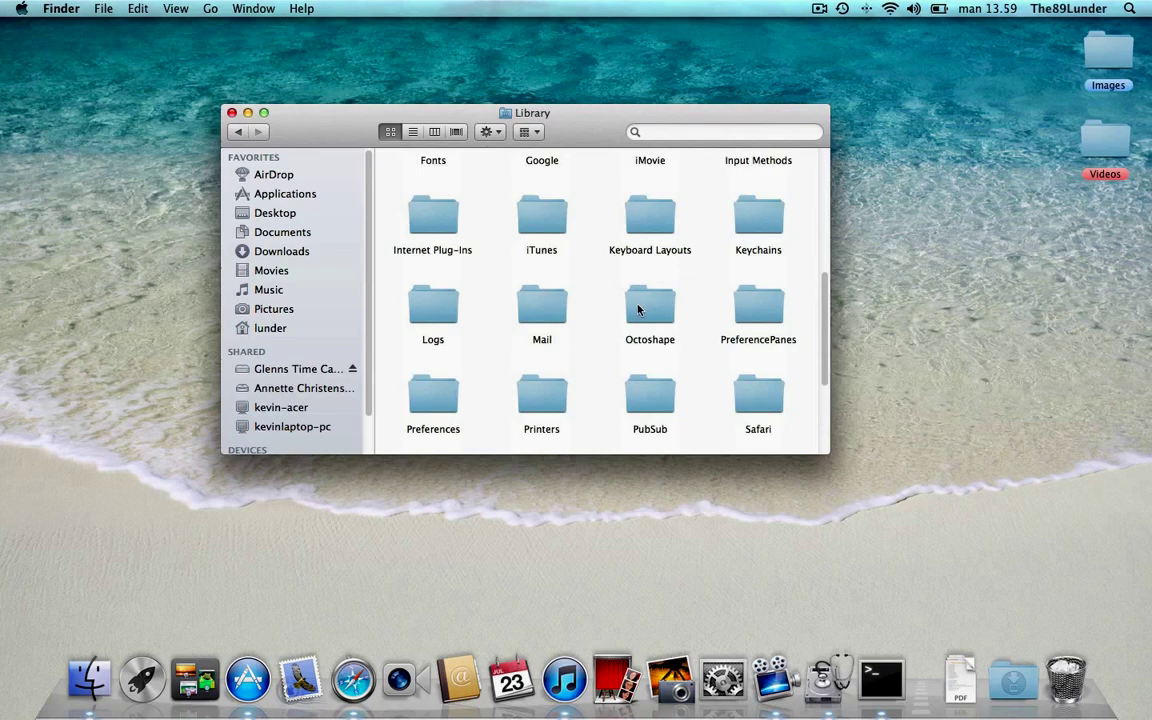
{"action": "left_click", "coordinate": [634, 311]}
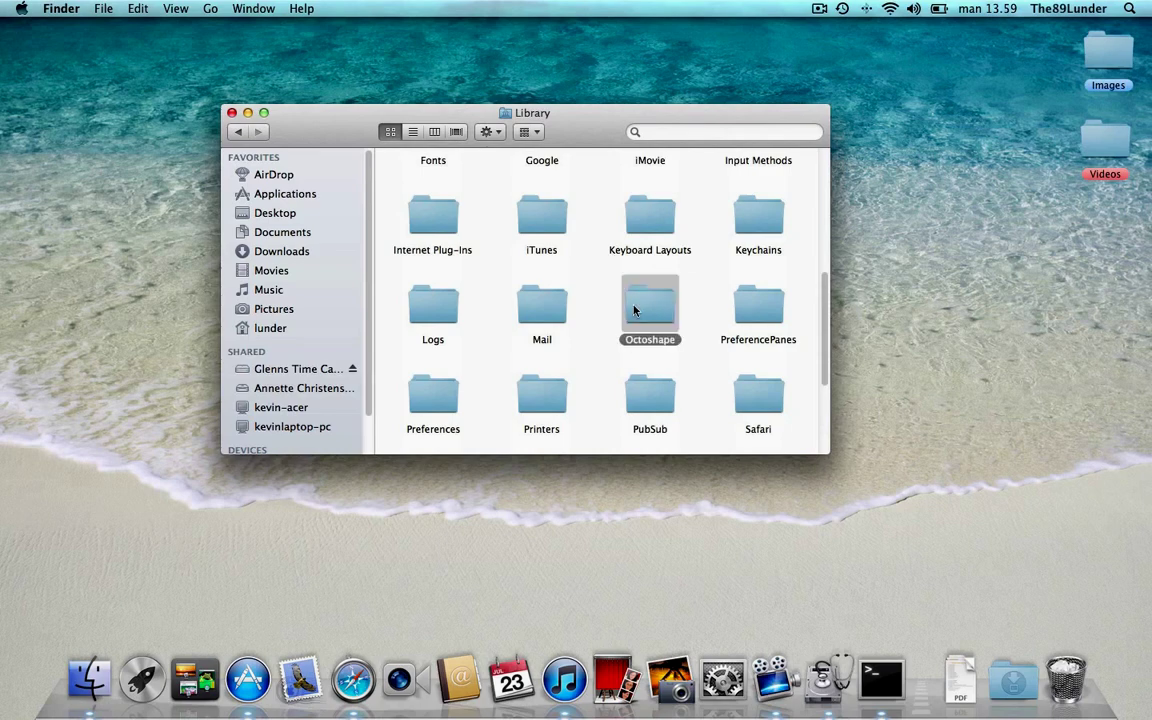
{"action": "key", "text": "super+BackSpace"}
{"action": "scroll", "coordinate": [634, 311], "scroll_direction": "up", "scroll_amount": 5}
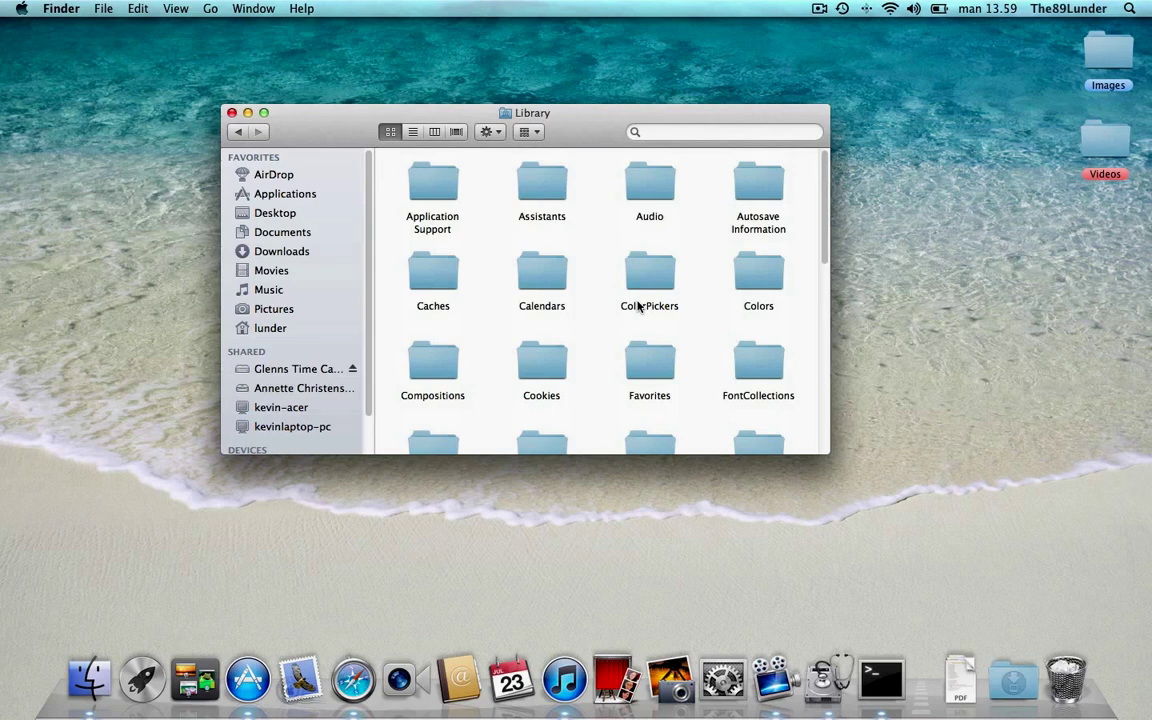
- Trash the Aperture, Feral Interactive, Final Cut Studio, iWeb, HandBrake, Firefox and SuperTux Application Support folders
{"action": "double_click", "coordinate": [428, 191]}
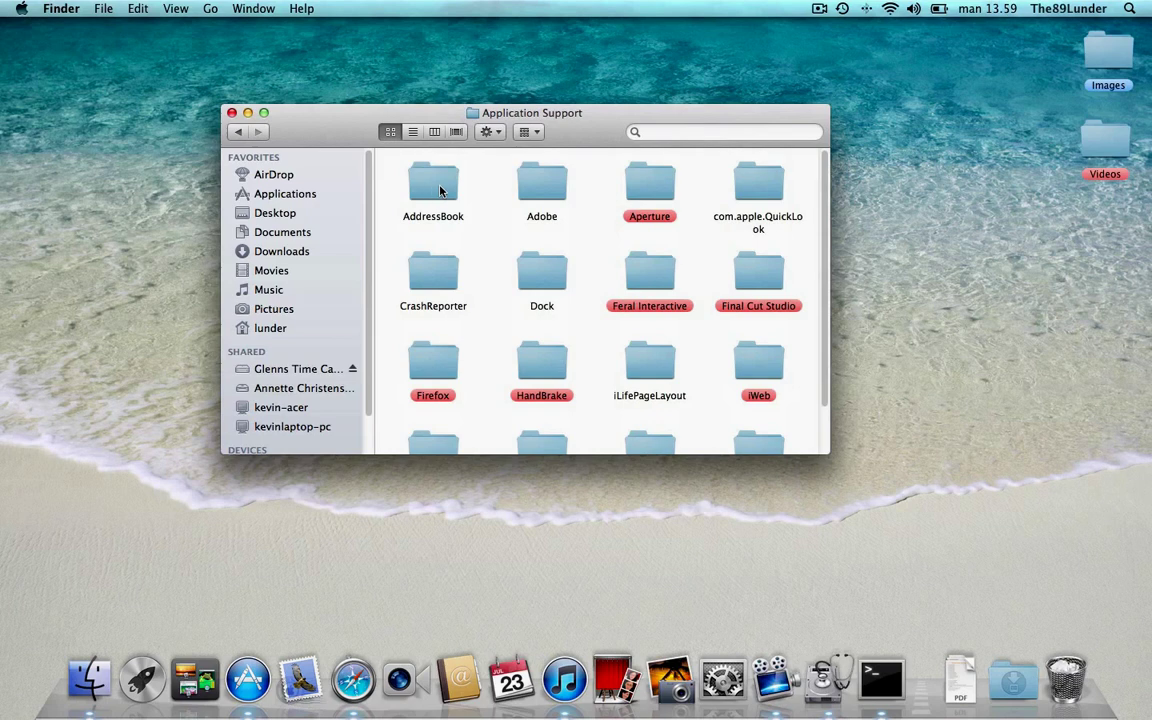
{"action": "left_click", "coordinate": [650, 183], "text": "super"}
{"action": "left_click", "coordinate": [672, 266], "text": "super"}
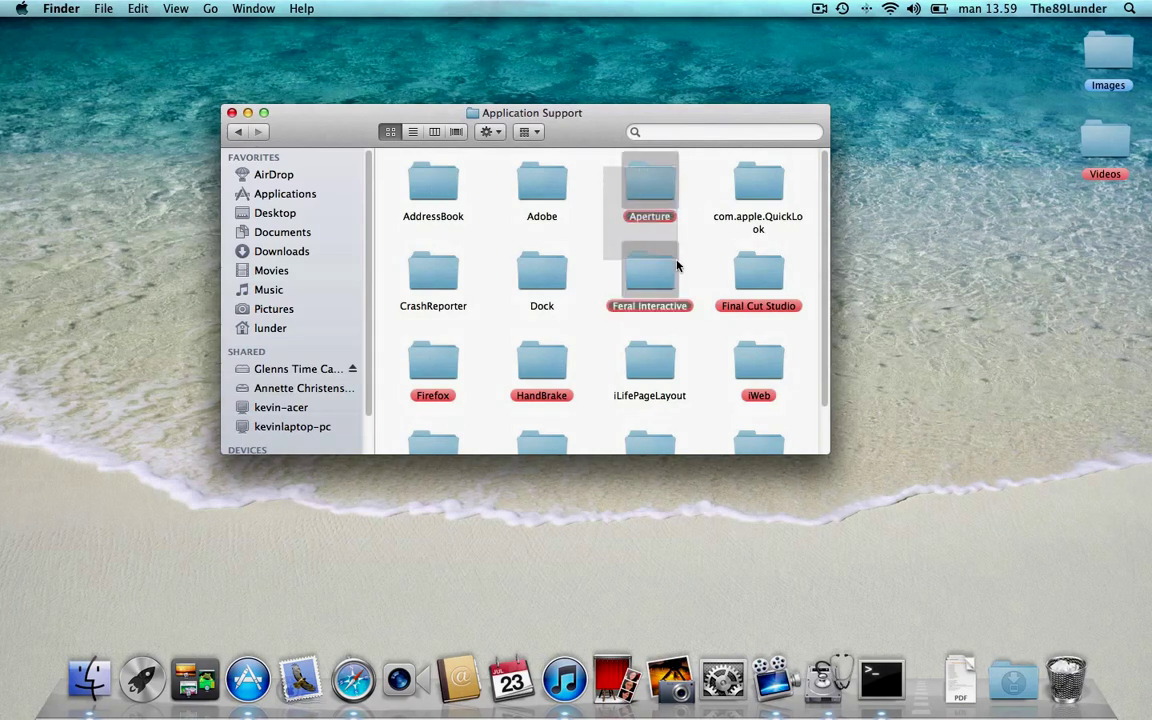
{"action": "left_click", "coordinate": [746, 285], "text": "super"}
{"action": "left_click", "coordinate": [774, 368], "text": "super"}
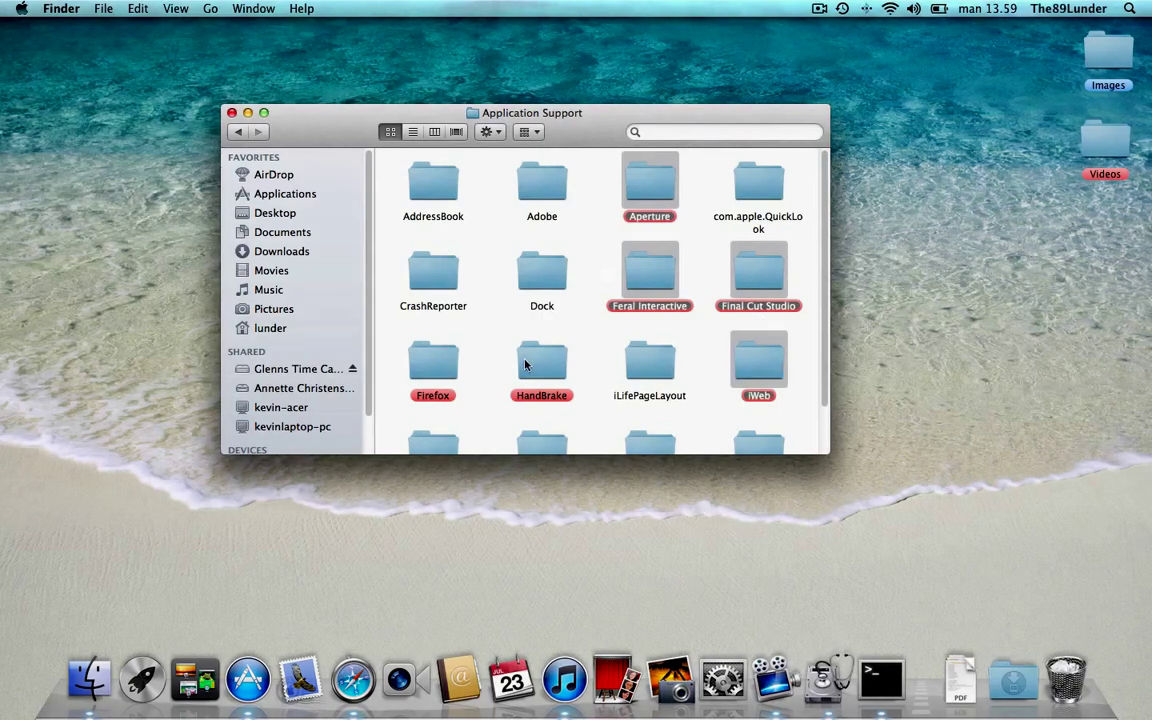
{"action": "left_click", "coordinate": [535, 358], "text": "super"}
{"action": "left_click", "coordinate": [430, 362], "text": "super"}
{"action": "scroll", "coordinate": [520, 228], "scroll_direction": "down", "scroll_amount": 2}
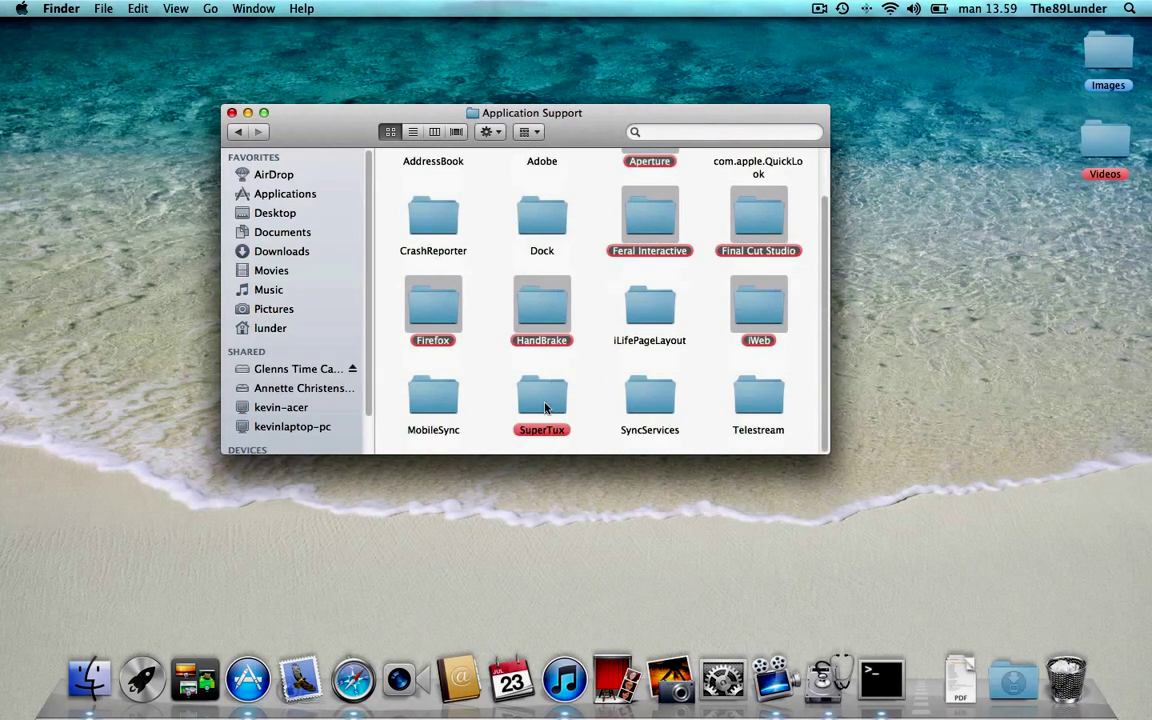
{"action": "left_click", "coordinate": [545, 407], "text": "super"}
{"action": "scroll", "coordinate": [648, 268], "scroll_direction": "up", "scroll_amount": 2}
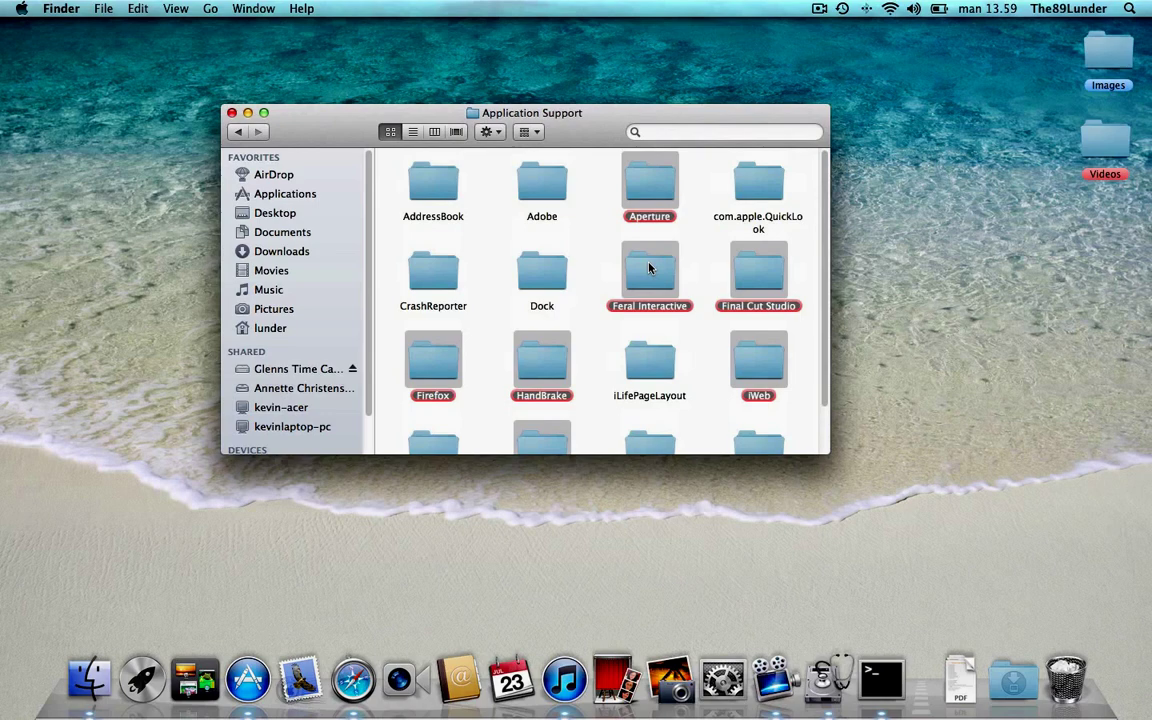
{"action": "left_click_drag", "start_coordinate": [648, 268], "coordinate": [1068, 668]}
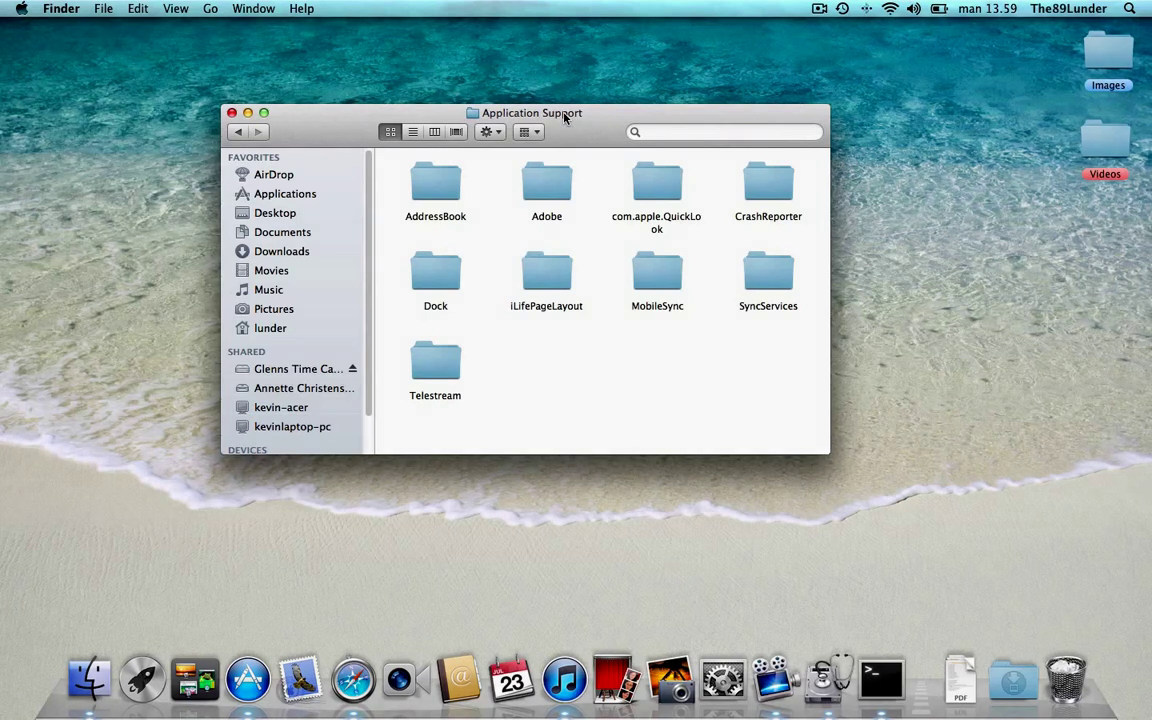
{"action": "key", "text": "super+bracketleft"}
- Close the Library window and empty the Trash, confirming the permanent erase
{"action": "left_click", "coordinate": [232, 113]}
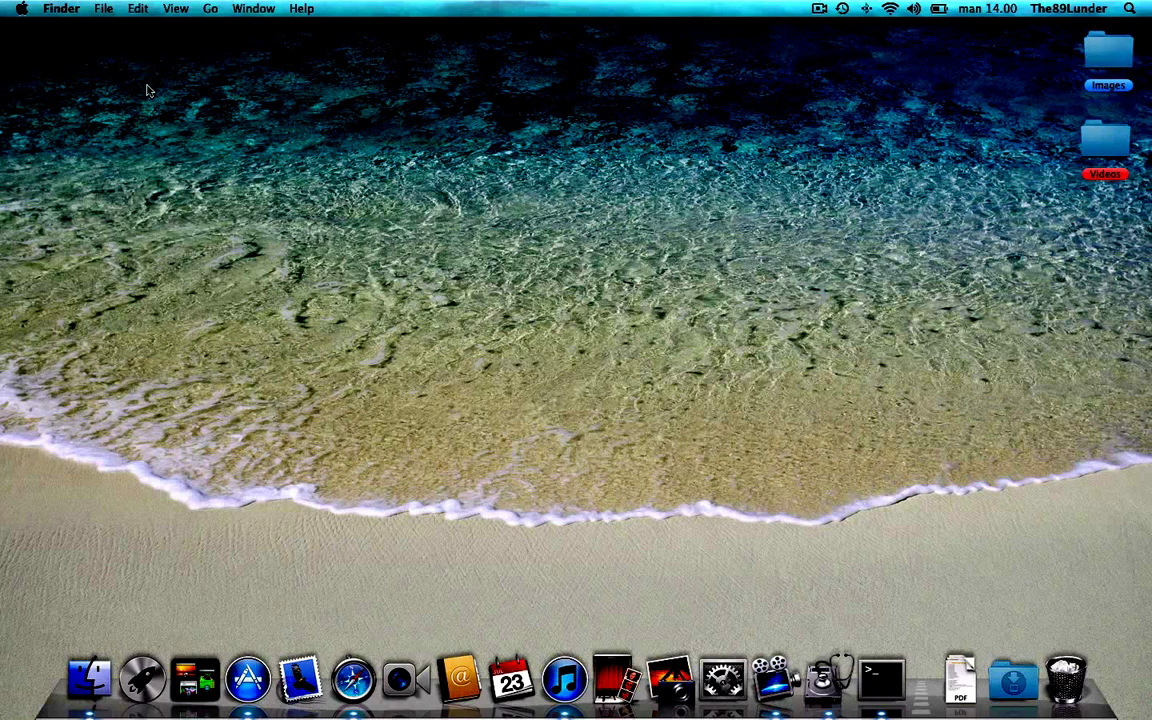
{"action": "left_click", "coordinate": [61, 8]}
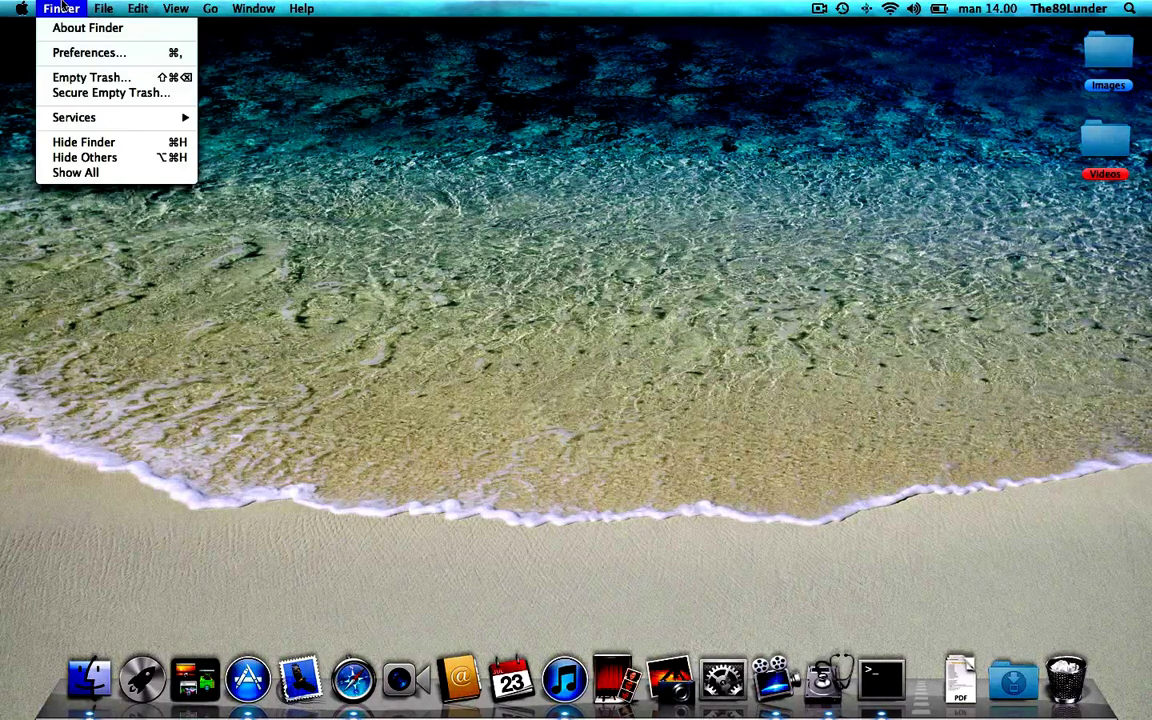
{"action": "left_click", "coordinate": [91, 77]}
{"action": "left_click", "coordinate": [660, 243]}
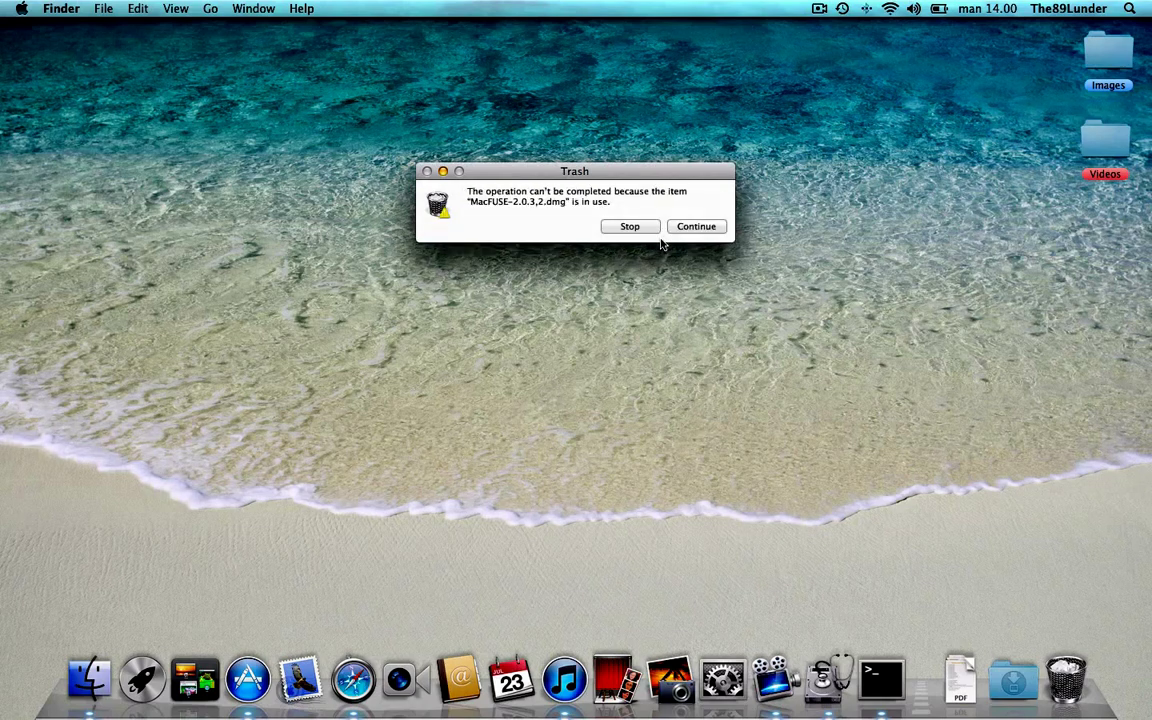
- Check mounted devices, continue erasing past the in-use disk image, and cancel a repeated empty
{"action": "left_click", "coordinate": [89, 676]}
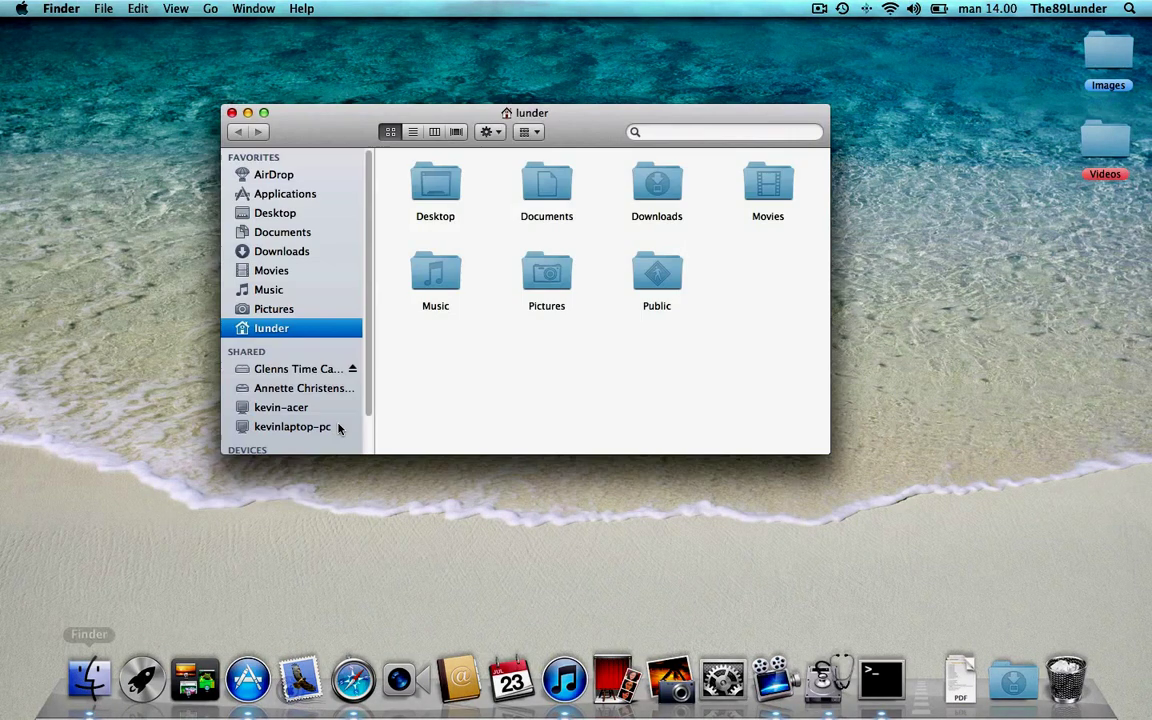
{"action": "scroll", "coordinate": [338, 428], "scroll_direction": "down", "scroll_amount": 3}
{"action": "scroll", "coordinate": [318, 400], "scroll_direction": "up", "scroll_amount": 1}
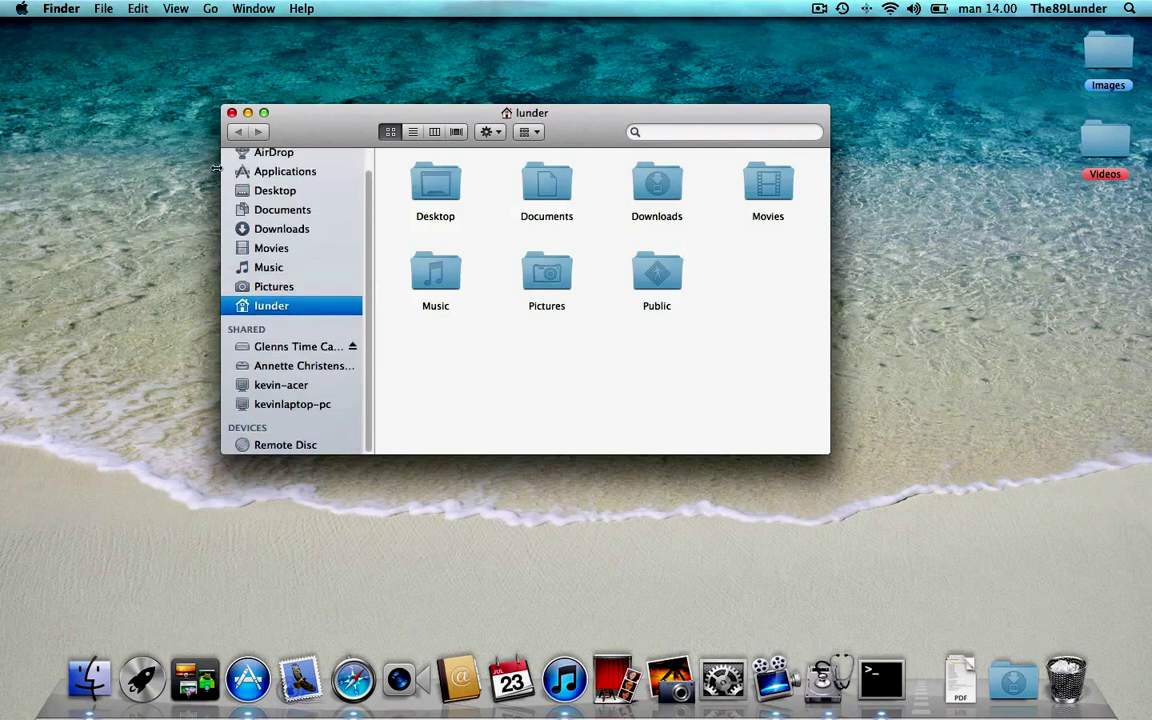
{"action": "left_click", "coordinate": [231, 112]}
{"action": "left_click", "coordinate": [676, 227]}
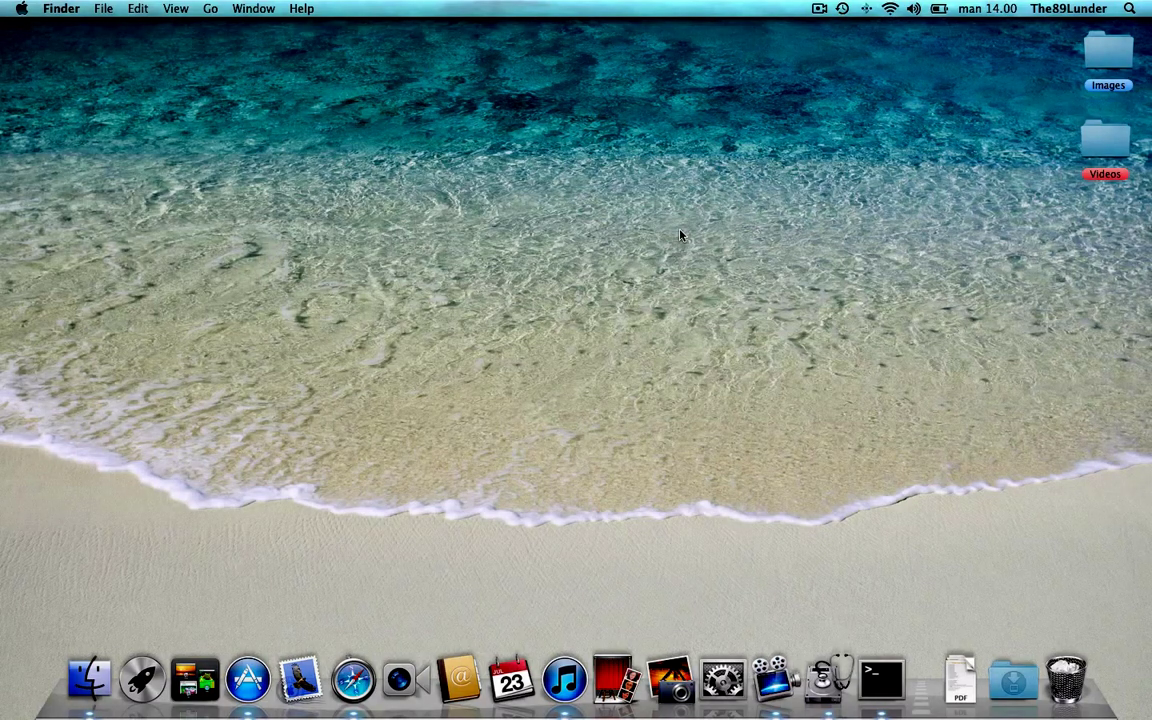
{"action": "left_click", "coordinate": [42, 8]}
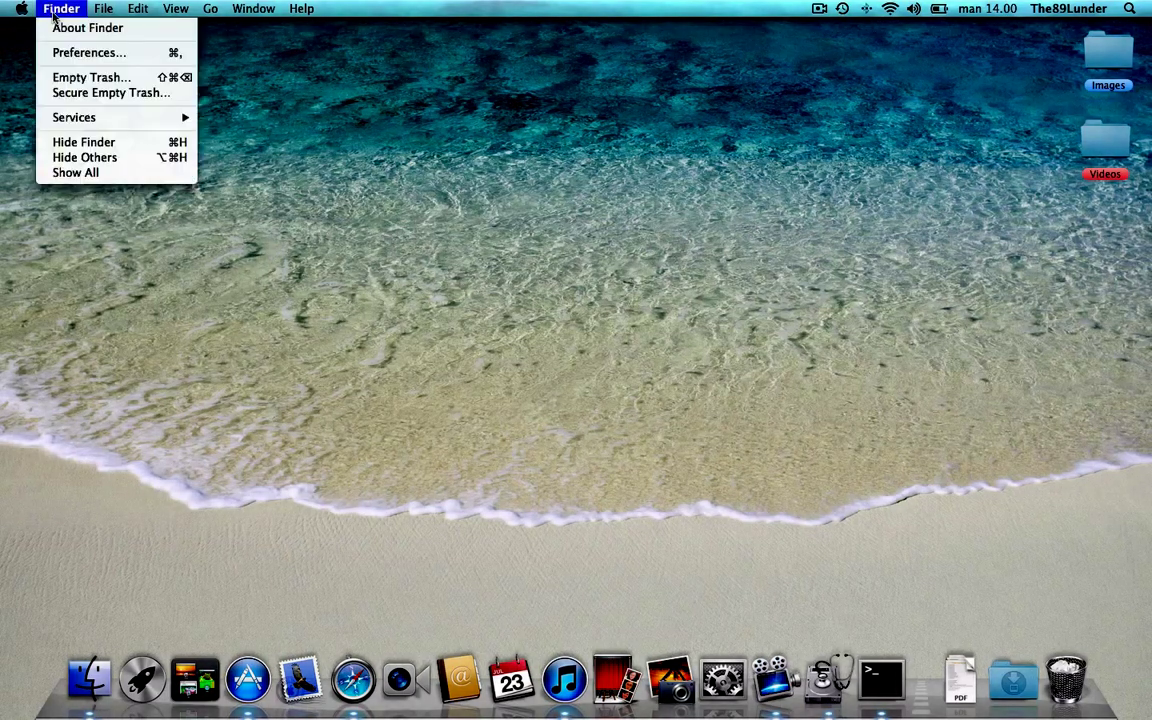
{"action": "left_click", "coordinate": [85, 77]}
{"action": "left_click", "coordinate": [617, 244]}
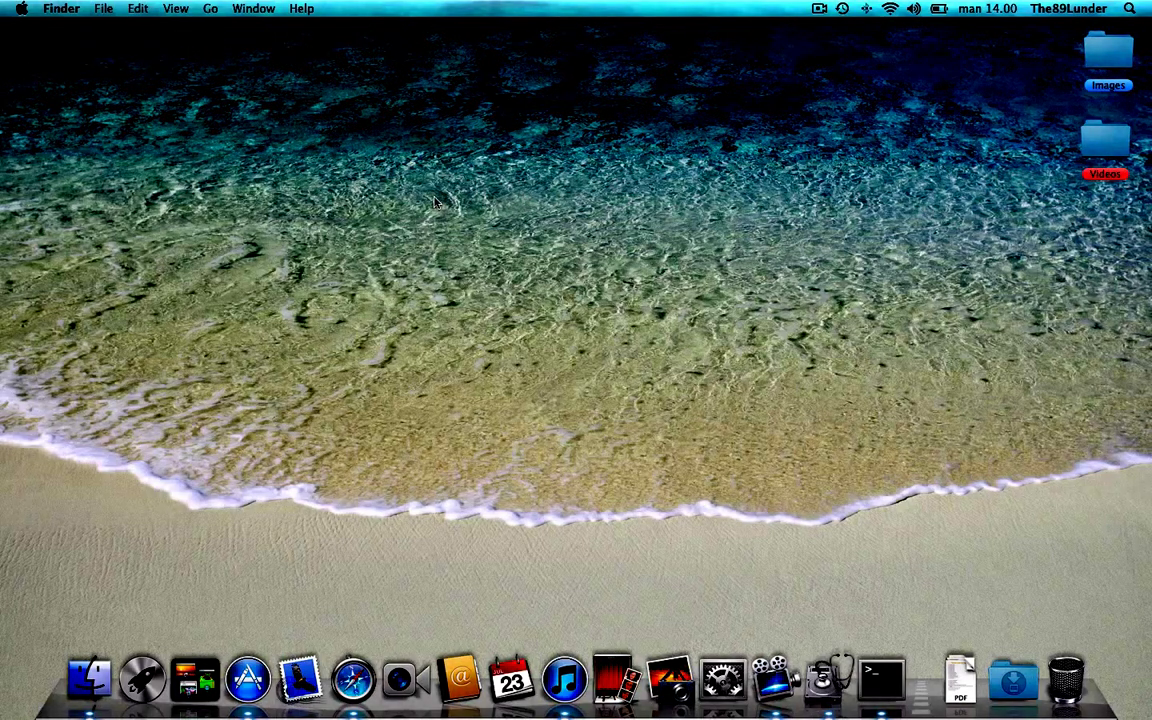
{"action": "left_click", "coordinate": [20, 10]}
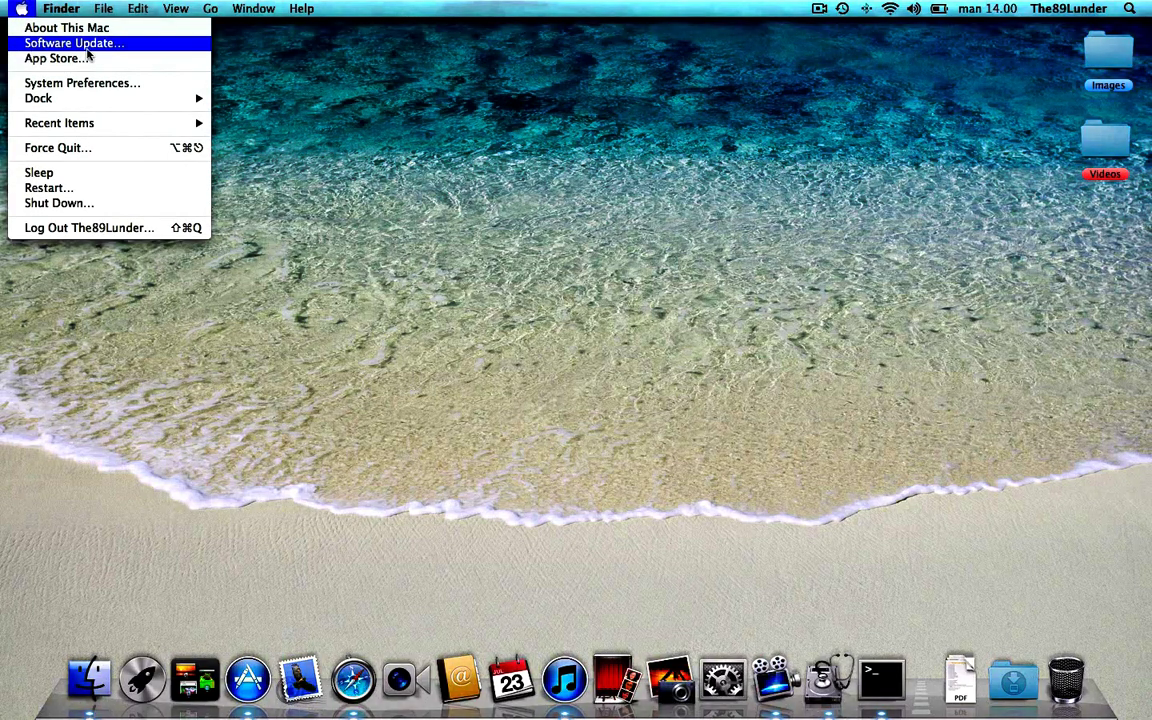
{"action": "left_click", "coordinate": [87, 45]}
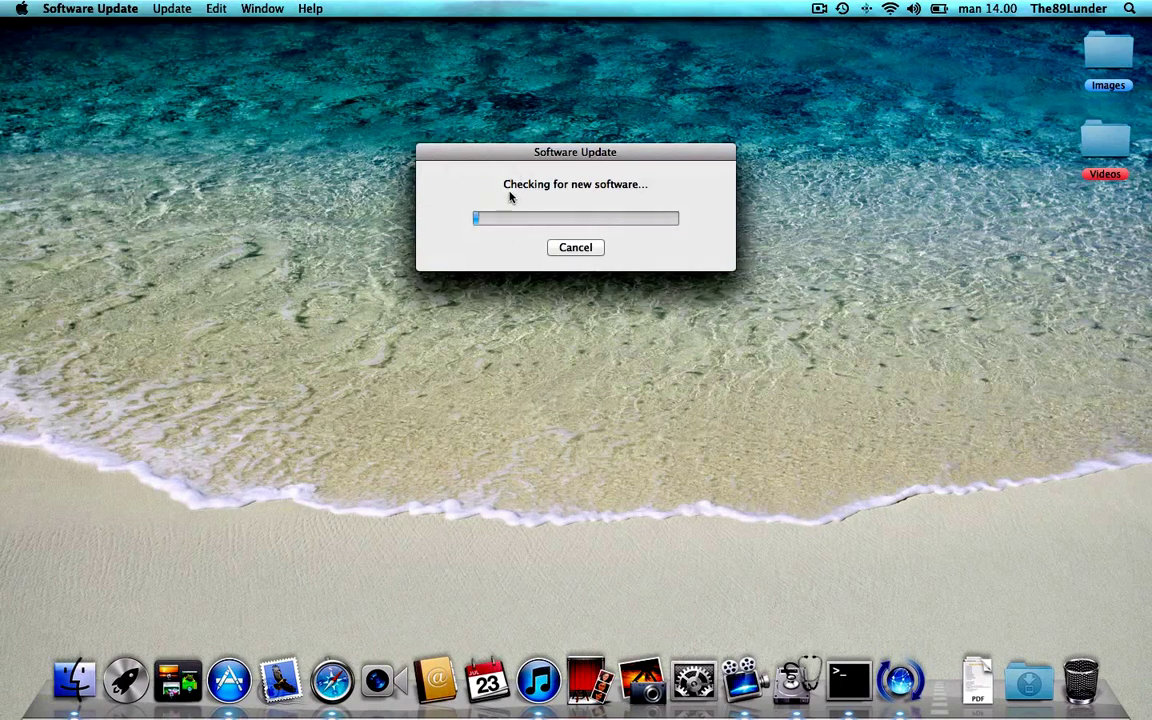
{"action": "left_click", "coordinate": [570, 249]}
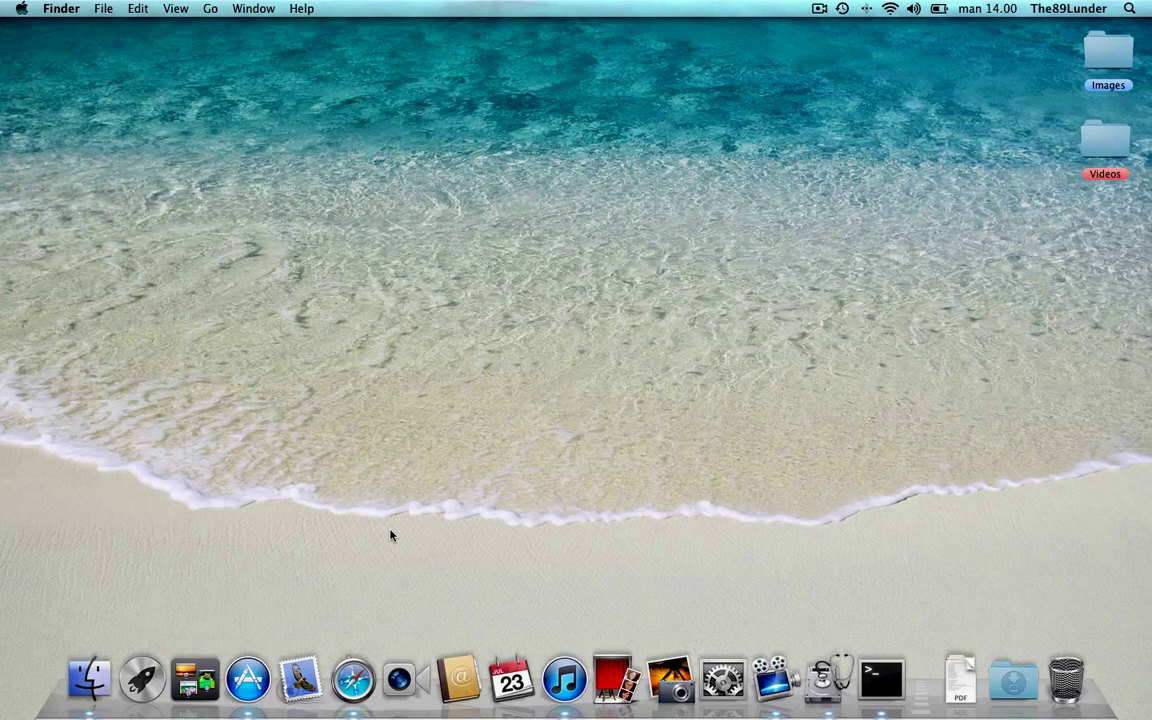
{"action": "left_click", "coordinate": [265, 673]}
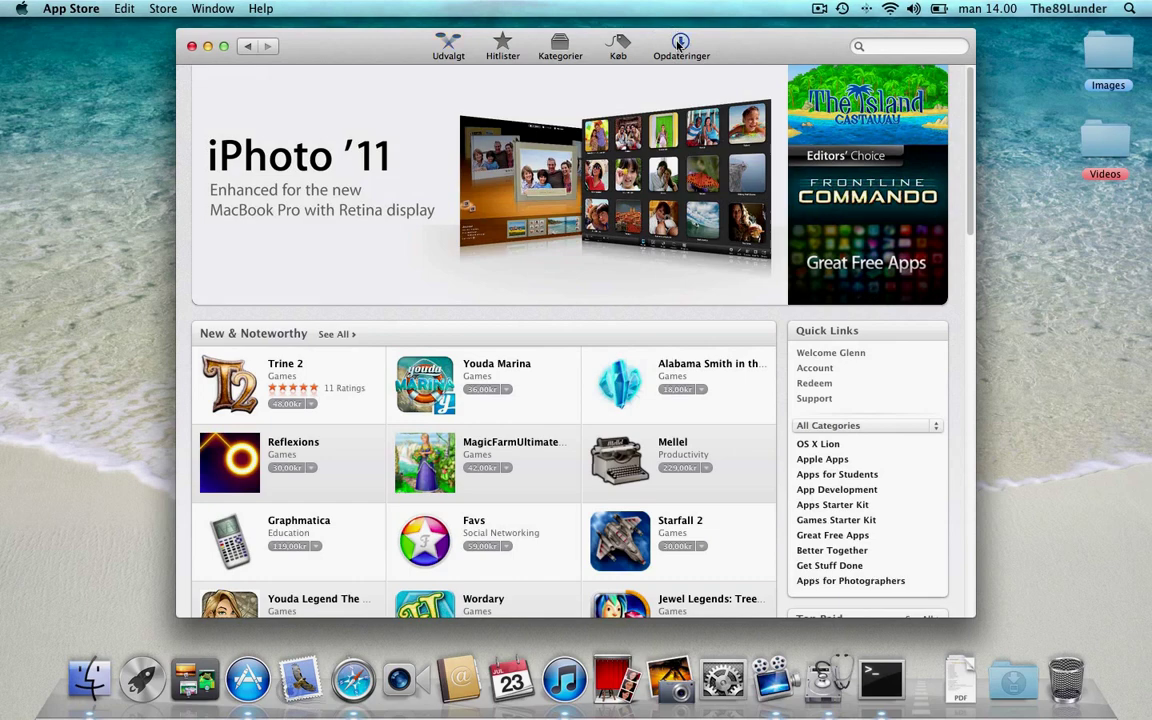
{"action": "left_click", "coordinate": [679, 45]}
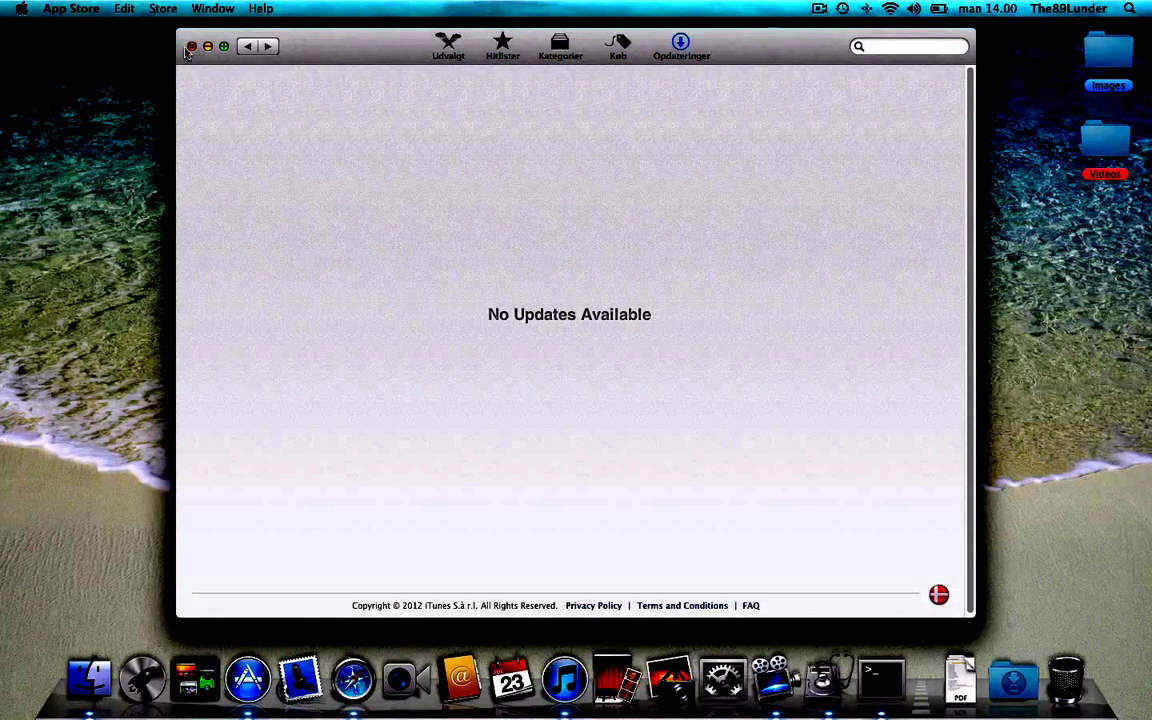
{"action": "left_click", "coordinate": [191, 46]}
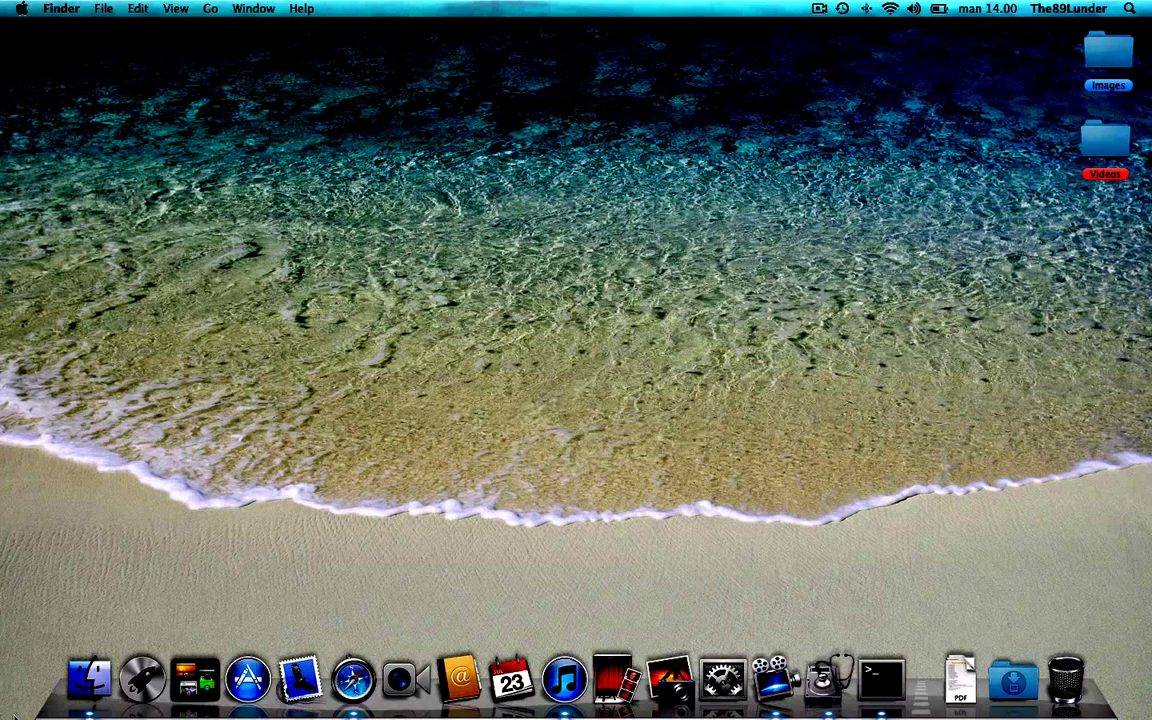
- Dismiss Spotlight and bring up System Preferences from the Dock
{"action": "key", "text": "super+space"}
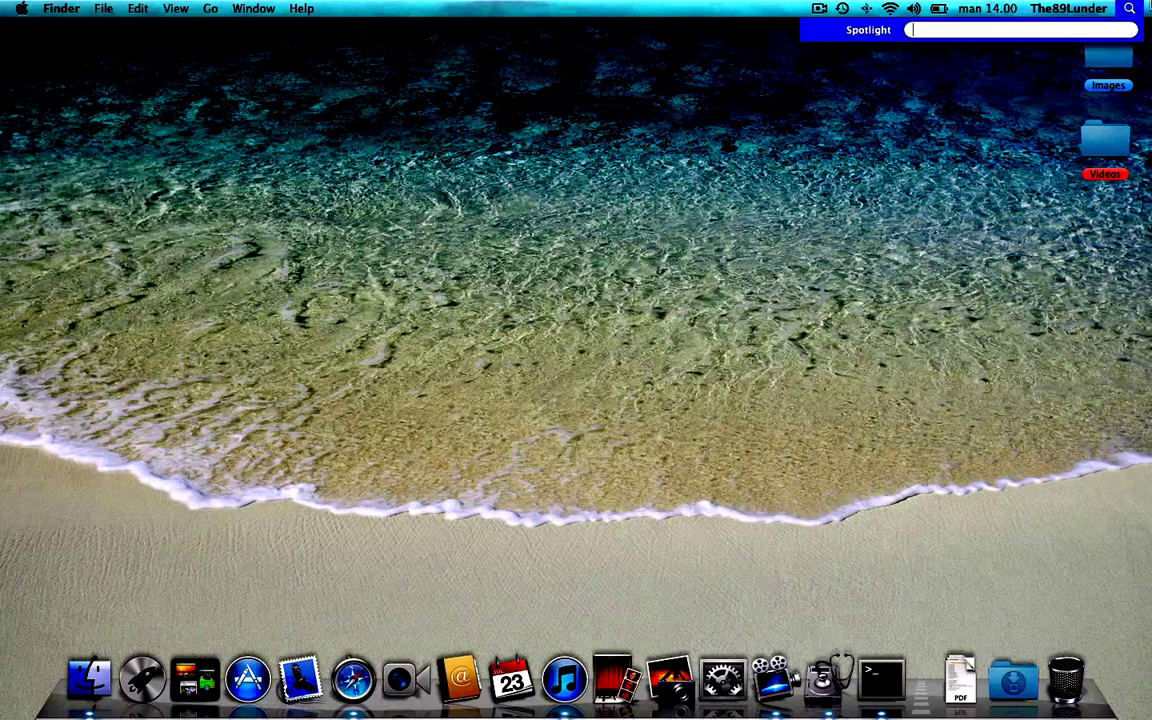
{"action": "key", "text": "Escape"}
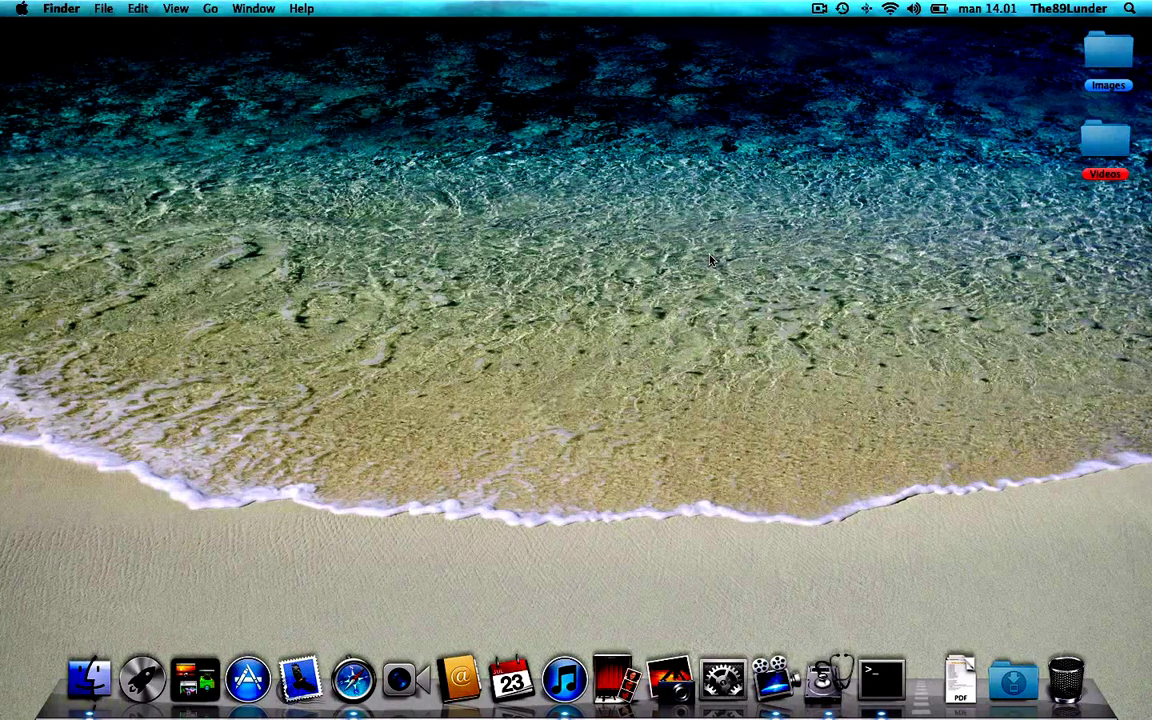
{"action": "left_click", "coordinate": [722, 680]}
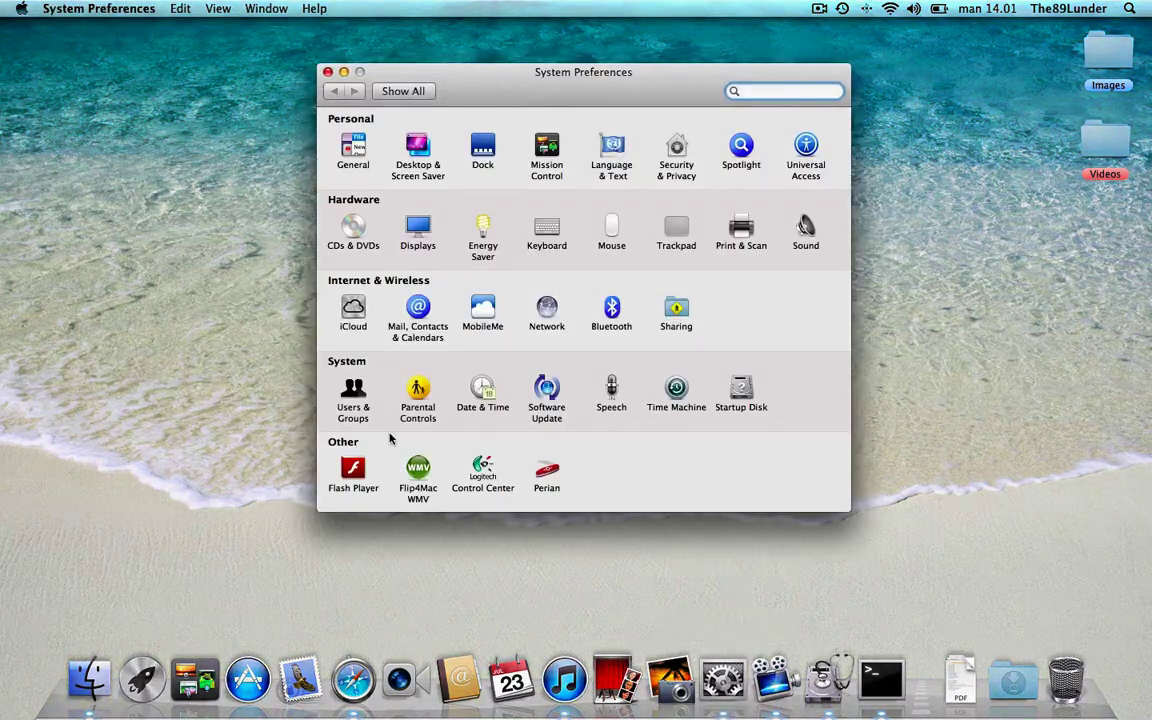
- Delete iTunesHelper from the Users & Groups Login Items list, then quit System Preferences
{"action": "left_click", "coordinate": [355, 390]}
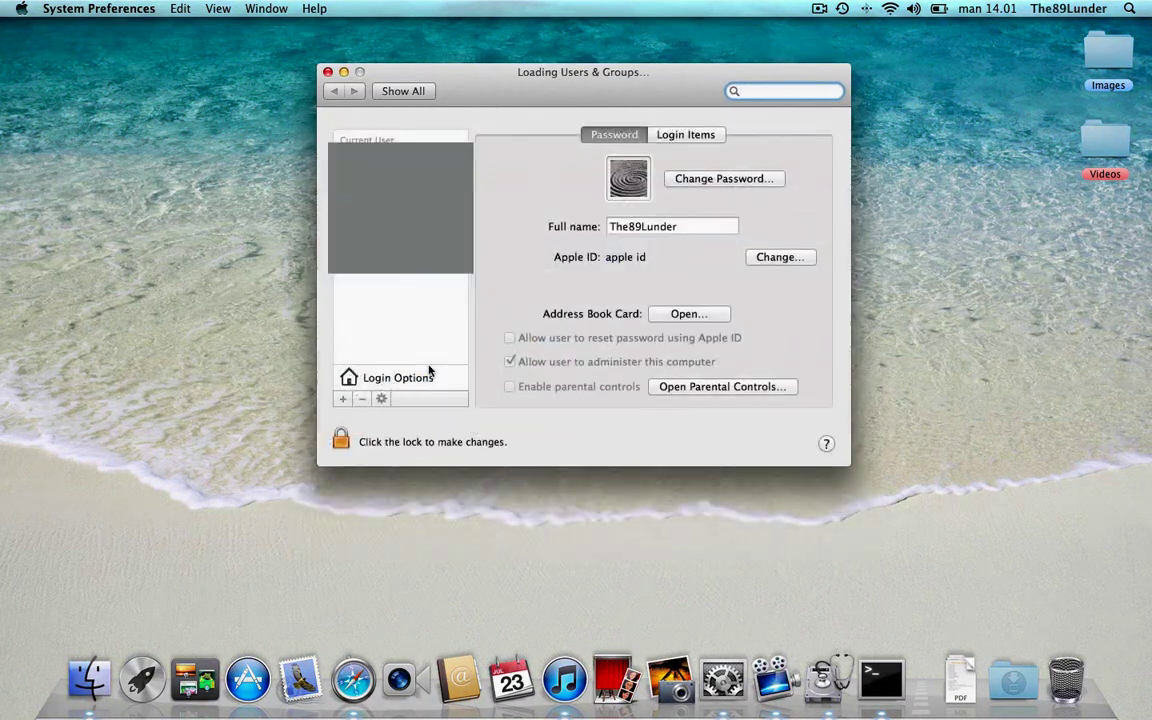
{"action": "left_click", "coordinate": [688, 136]}
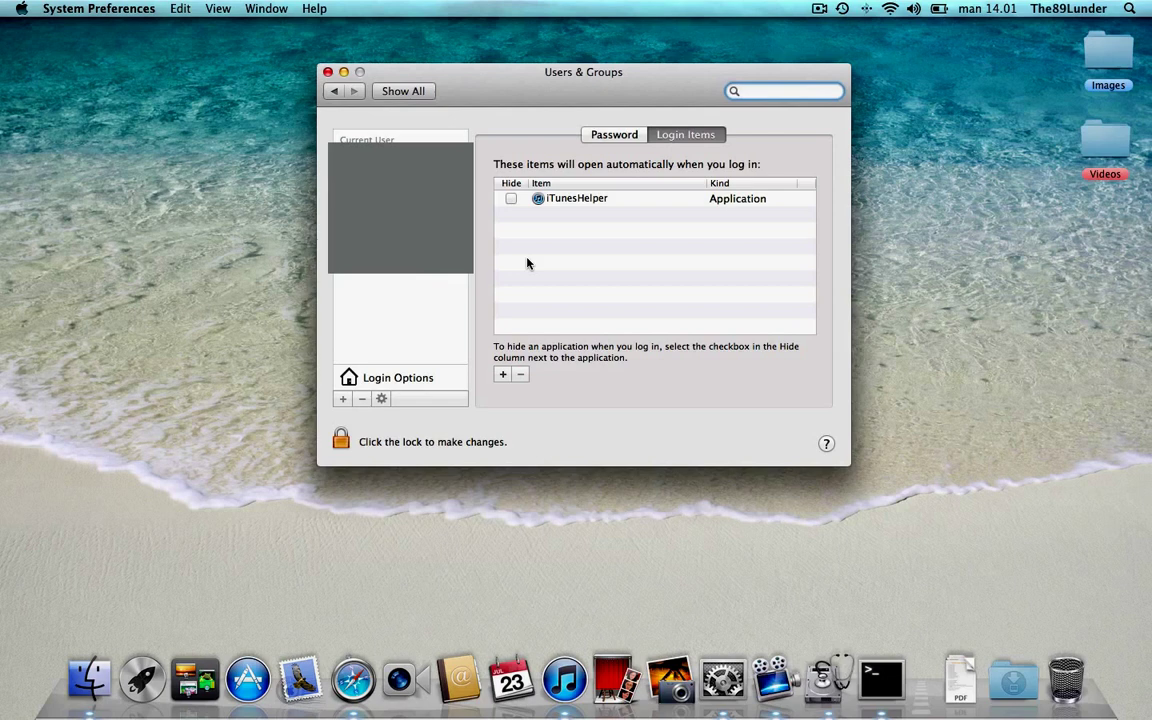
{"action": "left_click", "coordinate": [567, 201]}
{"action": "left_click", "coordinate": [567, 201]}
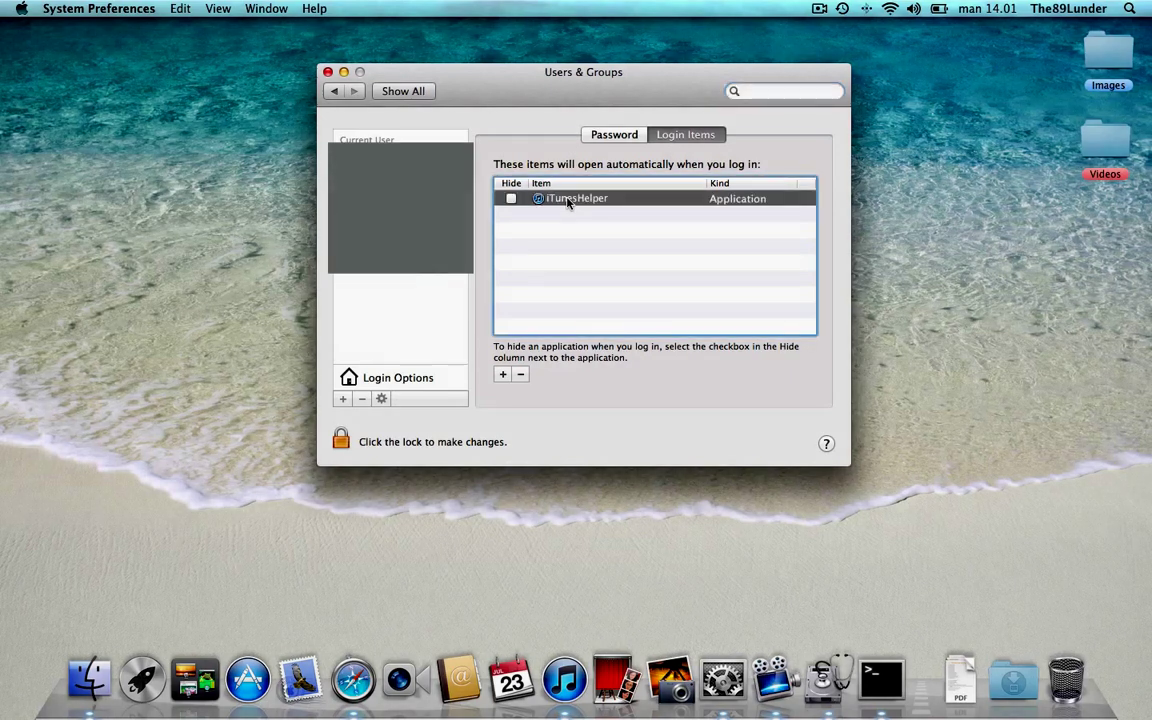
{"action": "left_click", "coordinate": [520, 374]}
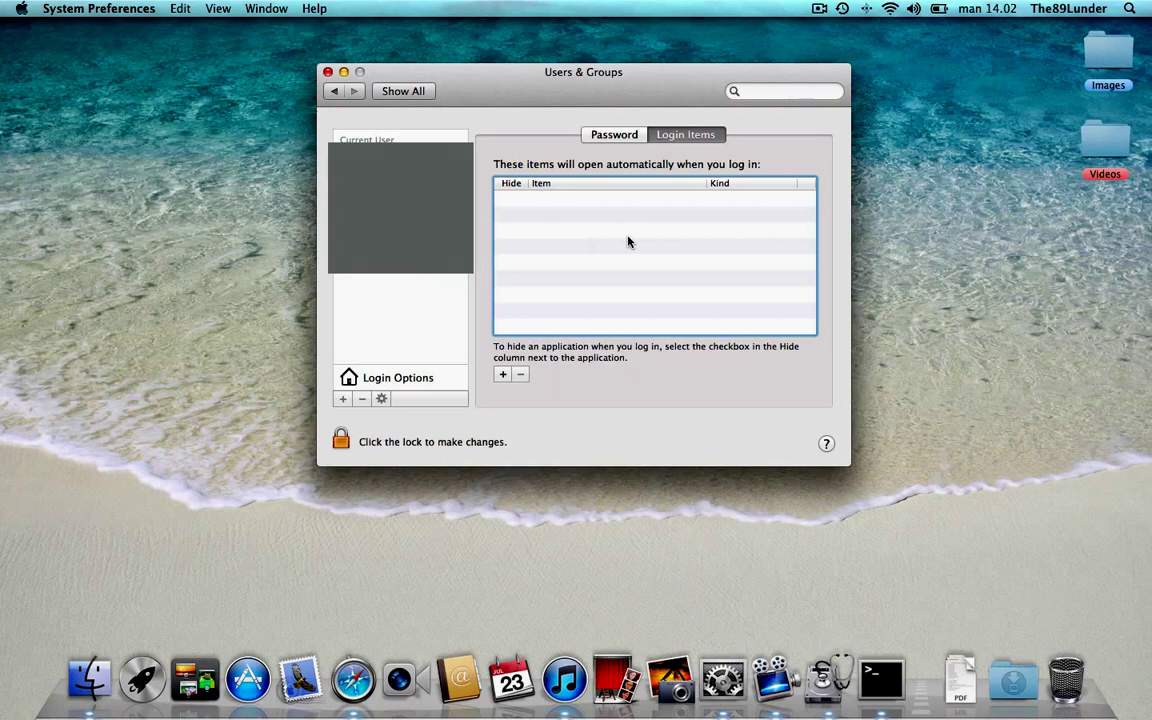
{"action": "key", "text": "super+q"}
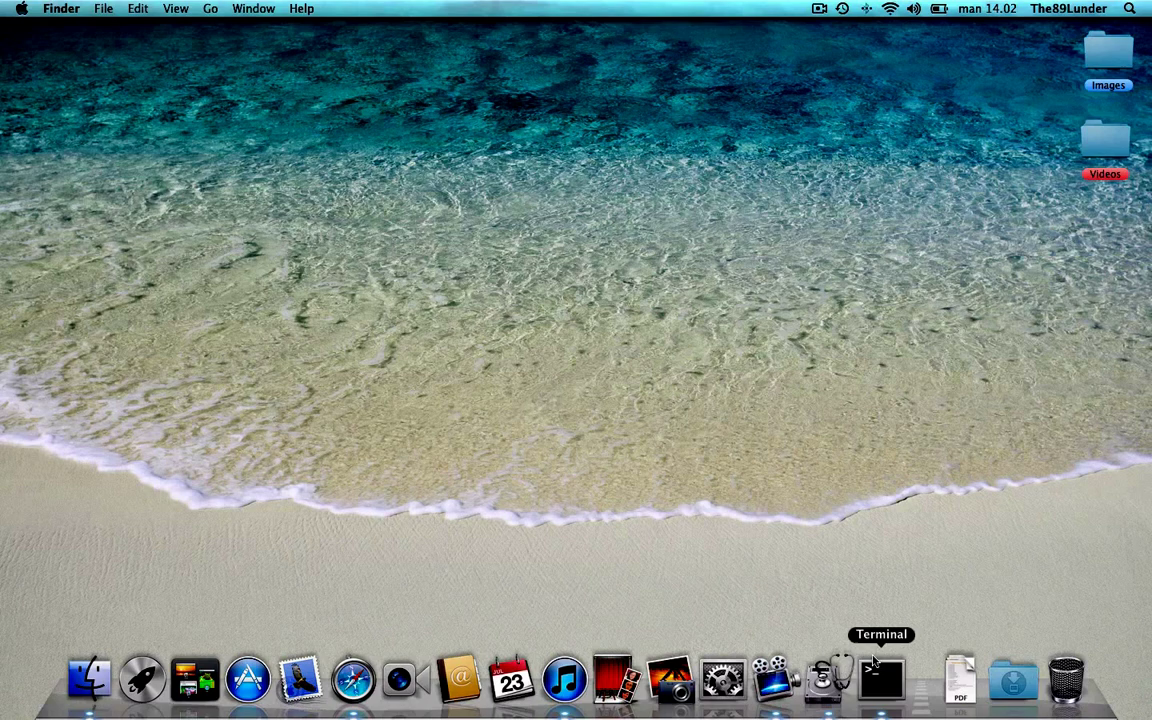
- Open Terminal and type sudo at the bash prompt
{"action": "left_click", "coordinate": [875, 662]}
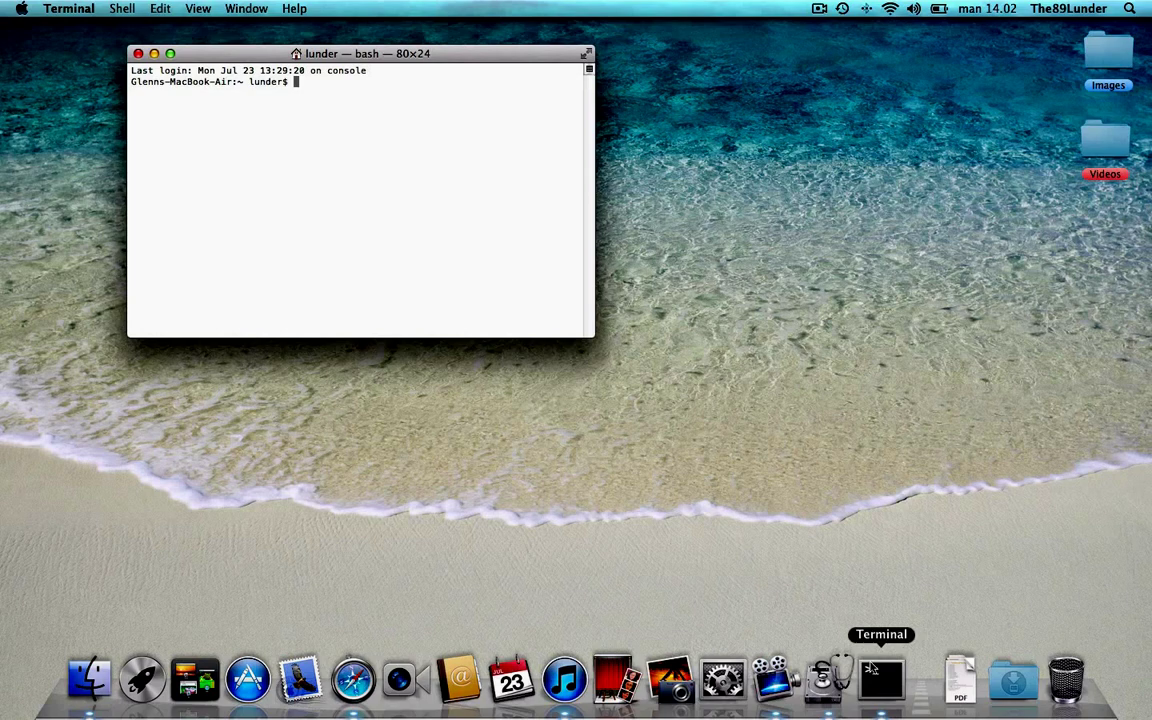
{"action": "type", "text": "sudo"}
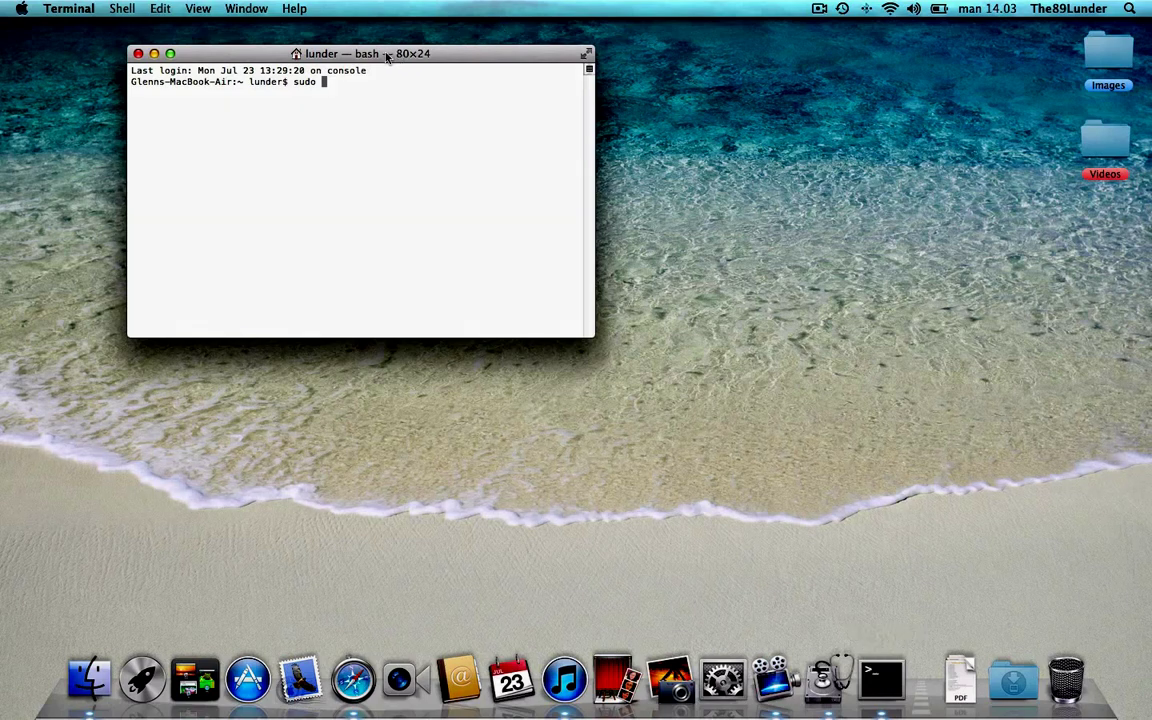
{"action": "left_click_drag", "start_coordinate": [386, 55], "coordinate": [349, 63]}
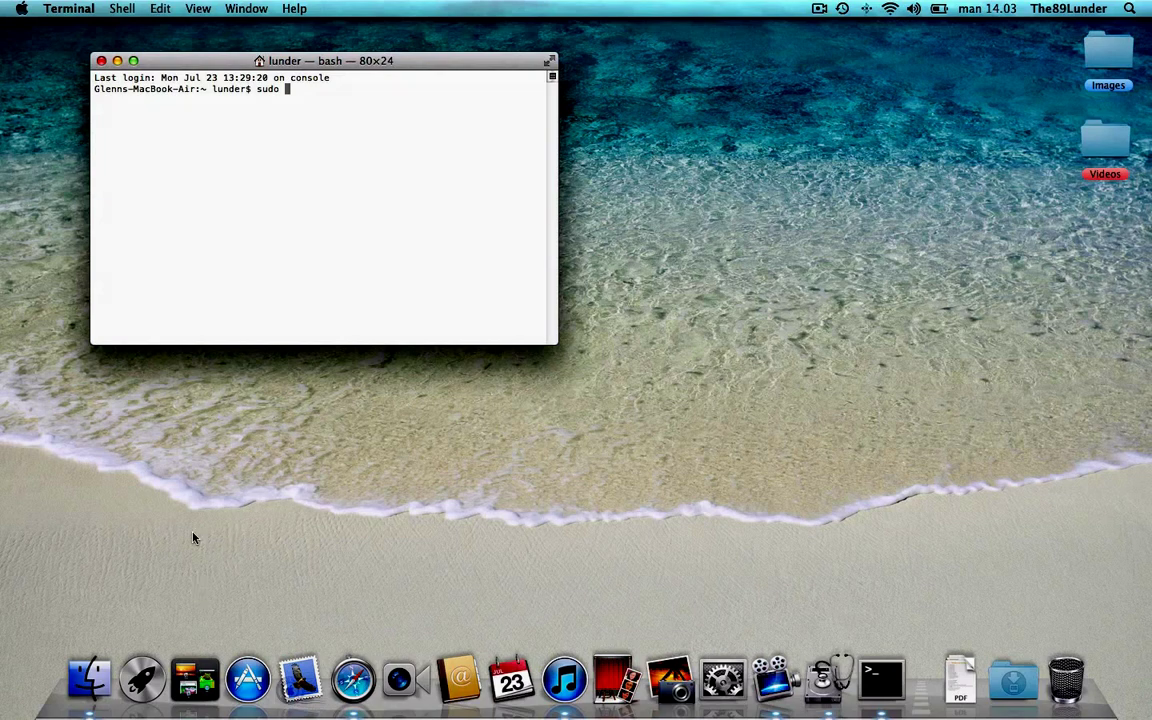
- Locate Terminal in the Utilities folder via Finder's Go menu, then return to Terminal
{"action": "left_click", "coordinate": [175, 370]}
{"action": "left_click", "coordinate": [210, 8]}
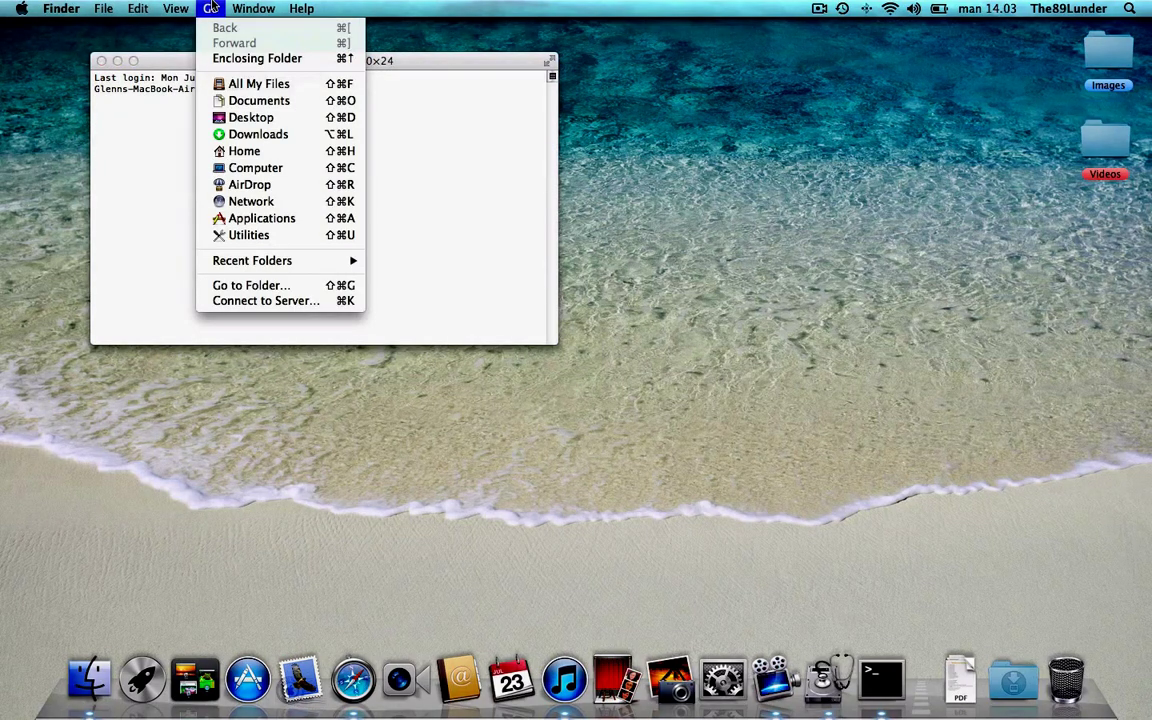
{"action": "left_click", "coordinate": [255, 235]}
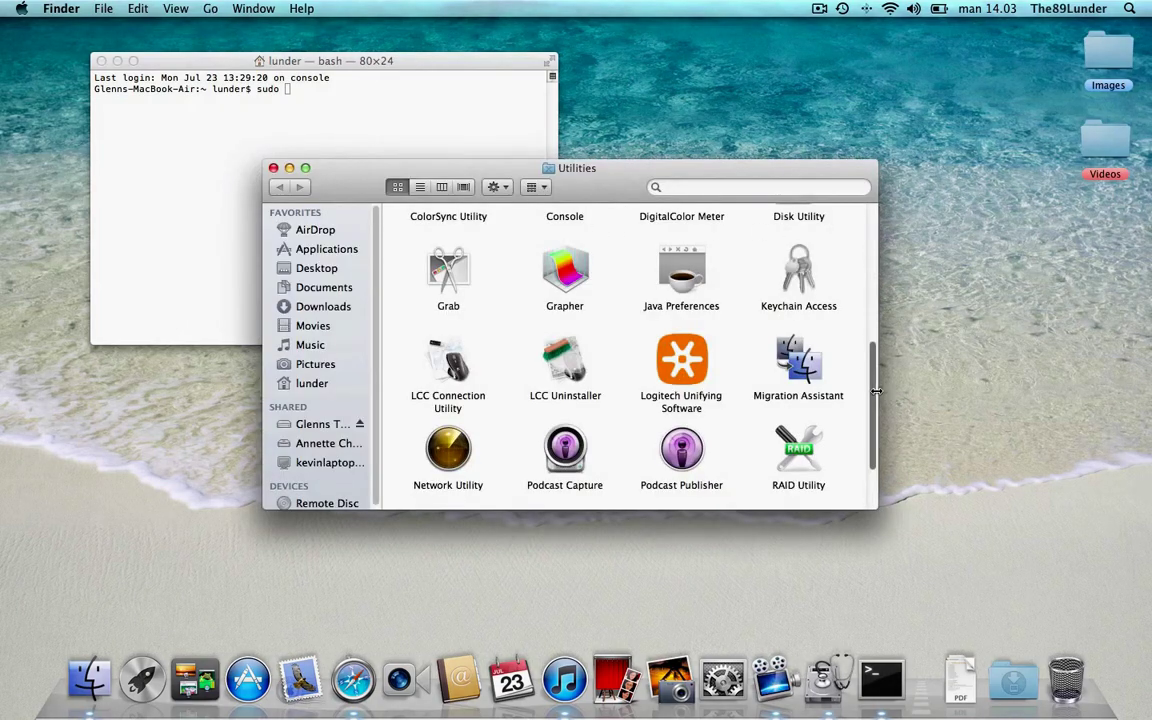
{"action": "scroll", "coordinate": [862, 370], "scroll_direction": "down", "scroll_amount": 3}
{"action": "left_click", "coordinate": [565, 452]}
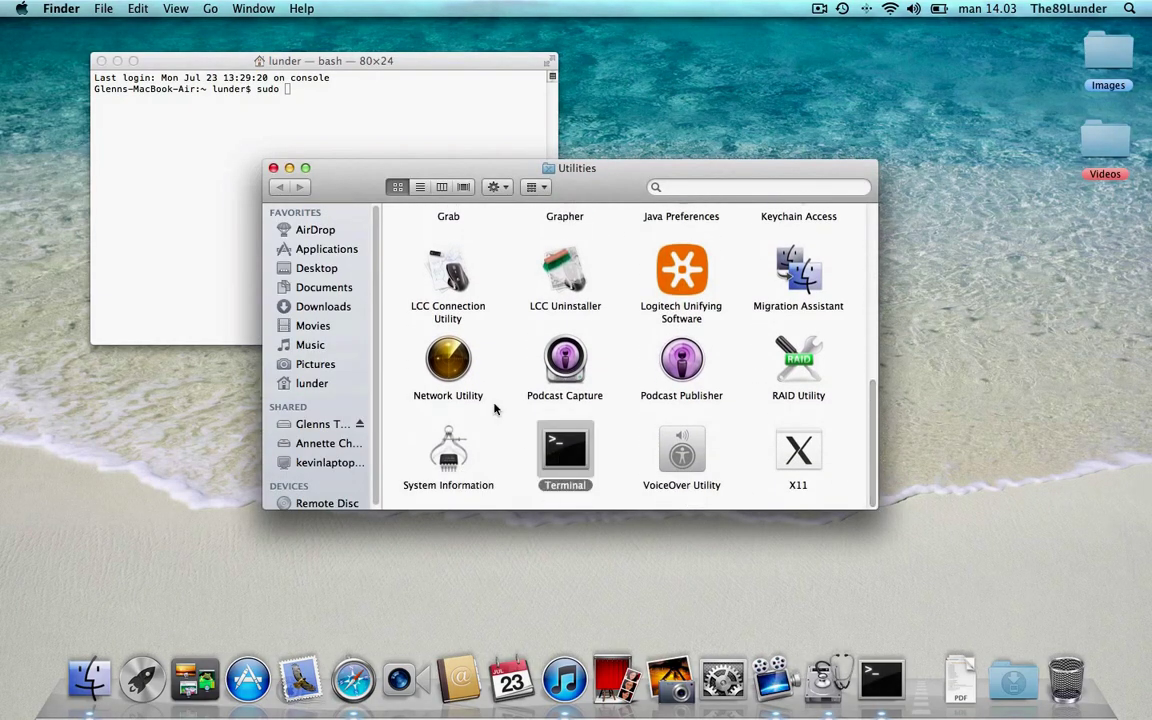
{"action": "left_click", "coordinate": [273, 168]}
{"action": "left_click", "coordinate": [347, 70]}
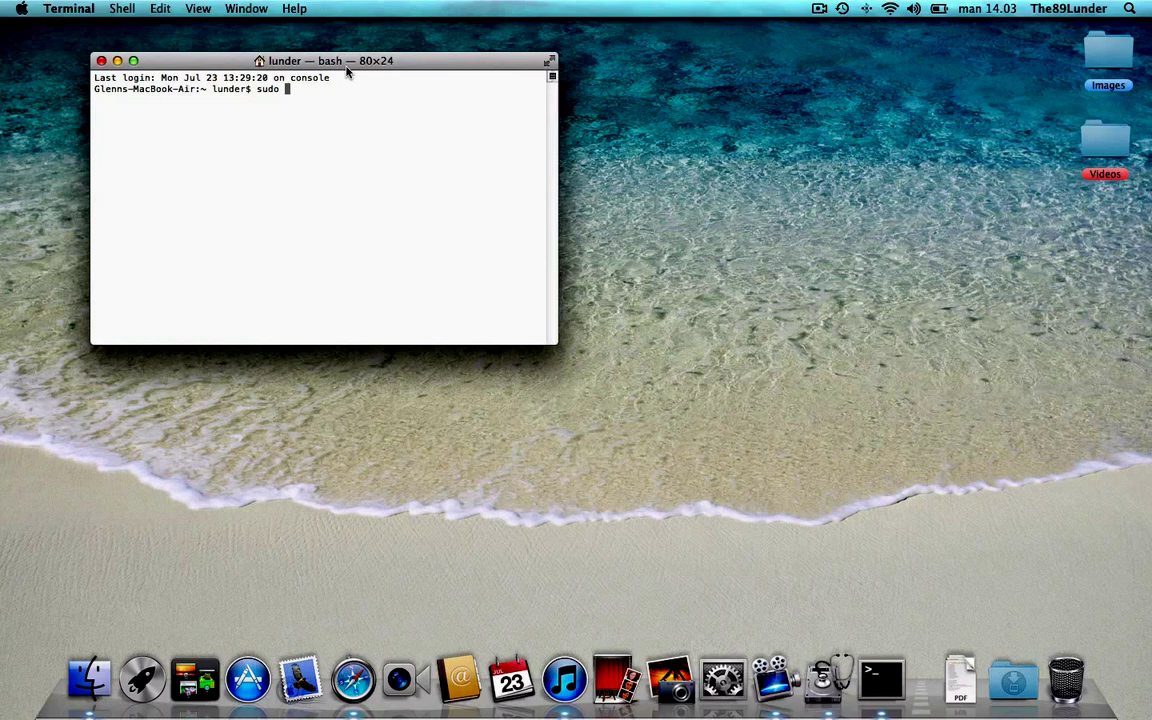
- Run 'sudo peridoc daily weekly monthly' and enter the administrator password
{"action": "type", "text": "peridoc daily weekly monthly"}
{"action": "key", "text": "Return"}
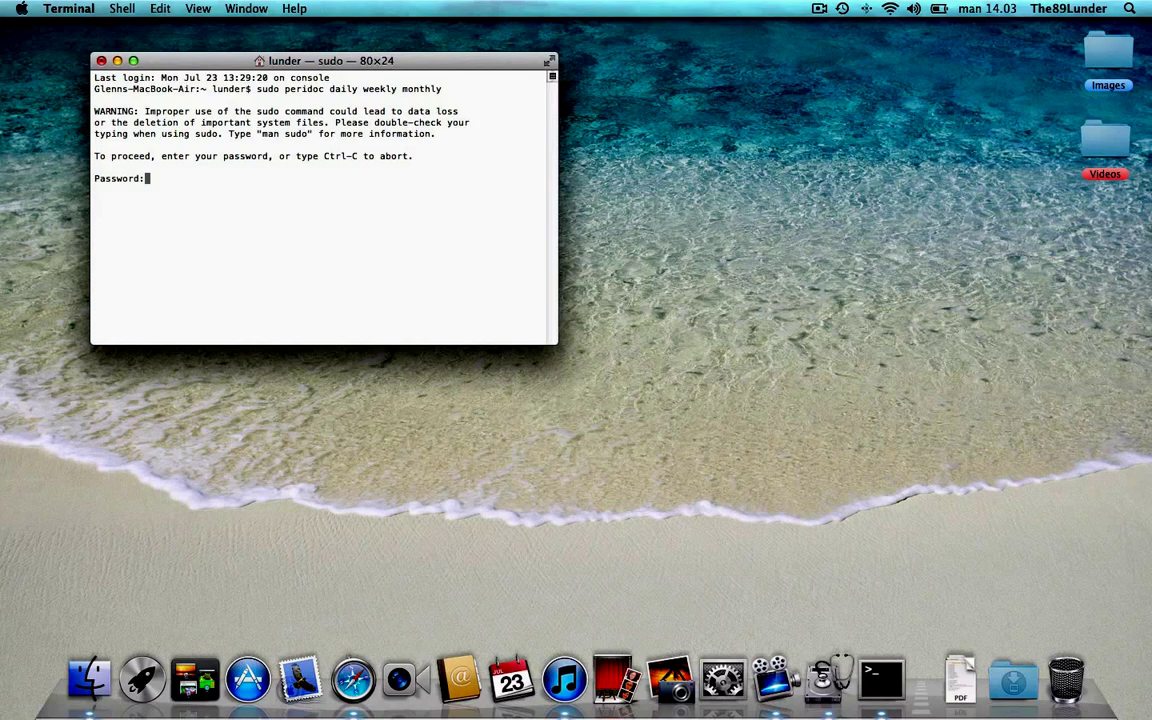
{"action": "key", "text": "Return"}
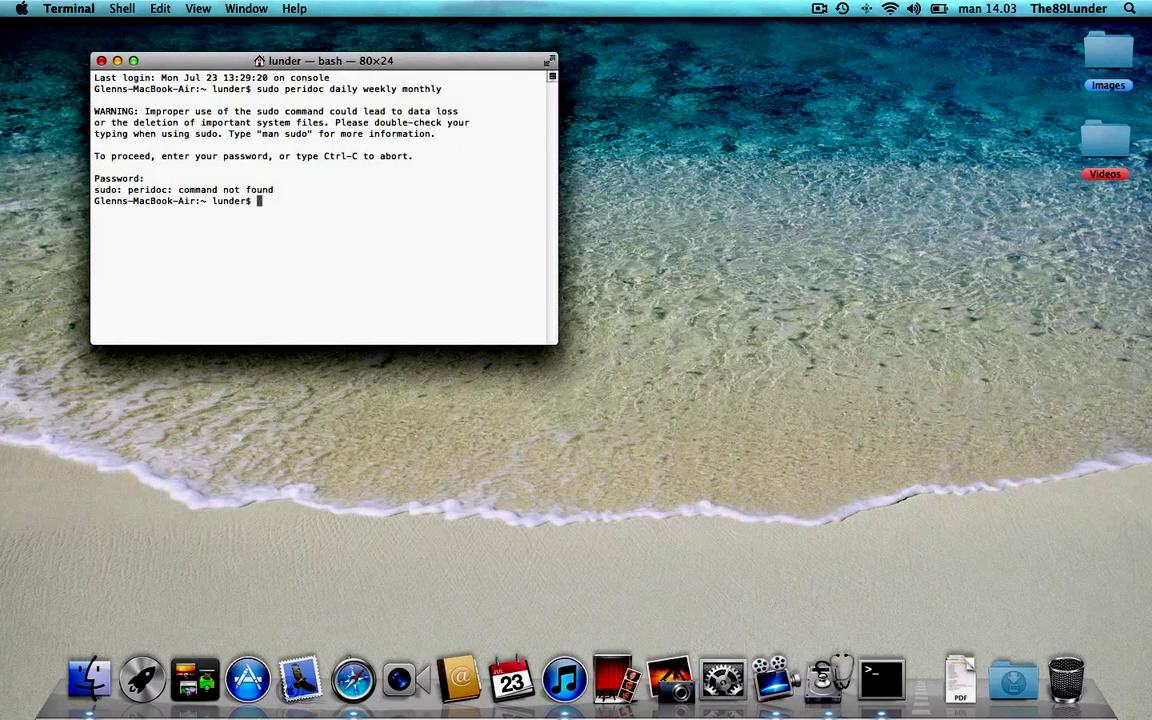
- Fix the typo to 'periodic', rerun the command, and close Terminal
{"action": "key", "text": "Up"}
{"action": "key", "text": "Left"}
{"action": "key", "text": "Left"}
{"action": "key", "text": "Left"}
{"action": "key", "text": "Left"}
{"action": "key", "text": "Left"}
{"action": "key", "text": "Left"}
{"action": "key", "text": "Left"}
{"action": "key", "text": "Left"}
{"action": "key", "text": "Left"}
{"action": "key", "text": "Left"}
{"action": "key", "text": "Left"}
{"action": "key", "text": "Left"}
{"action": "key", "text": "Left"}
{"action": "key", "text": "Left"}
{"action": "key", "text": "Left"}
{"action": "key", "text": "Left"}
{"action": "key", "text": "Left"}
{"action": "key", "text": "Left"}
{"action": "key", "text": "Left"}
{"action": "key", "text": "Left"}
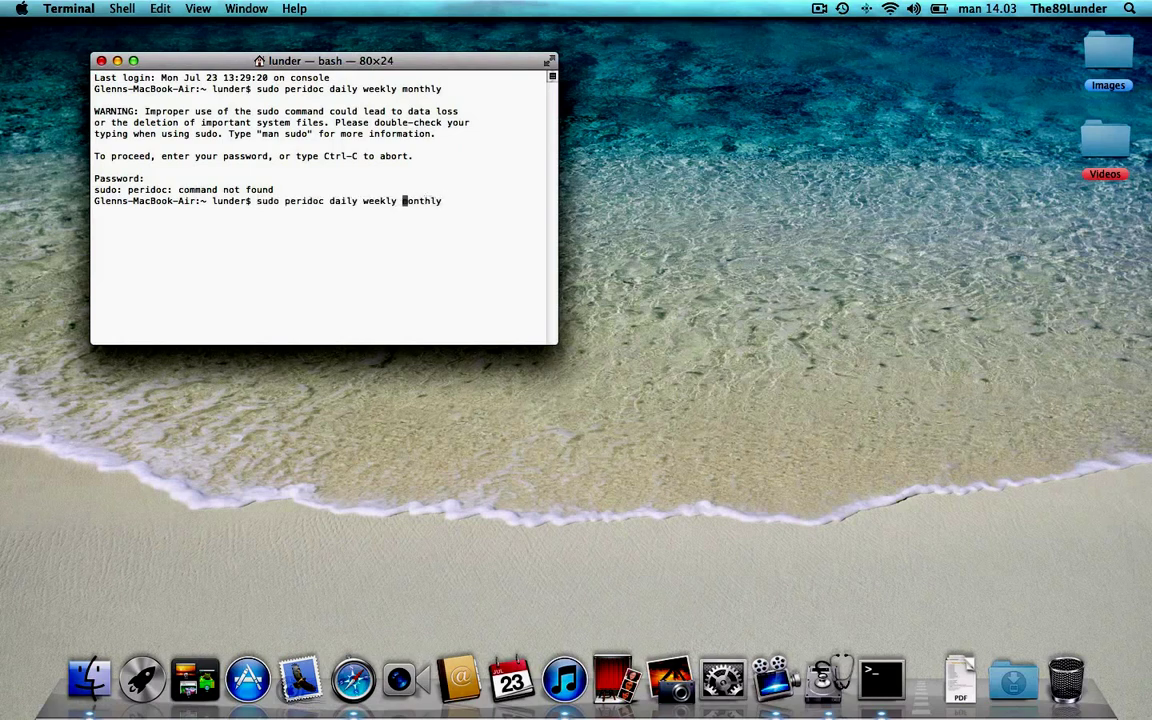
{"action": "key", "text": "BackSpace"}
{"action": "key", "text": "BackSpace"}
{"action": "key", "text": "BackSpace"}
{"action": "type", "text": "odic"}
{"action": "key", "text": "Return"}
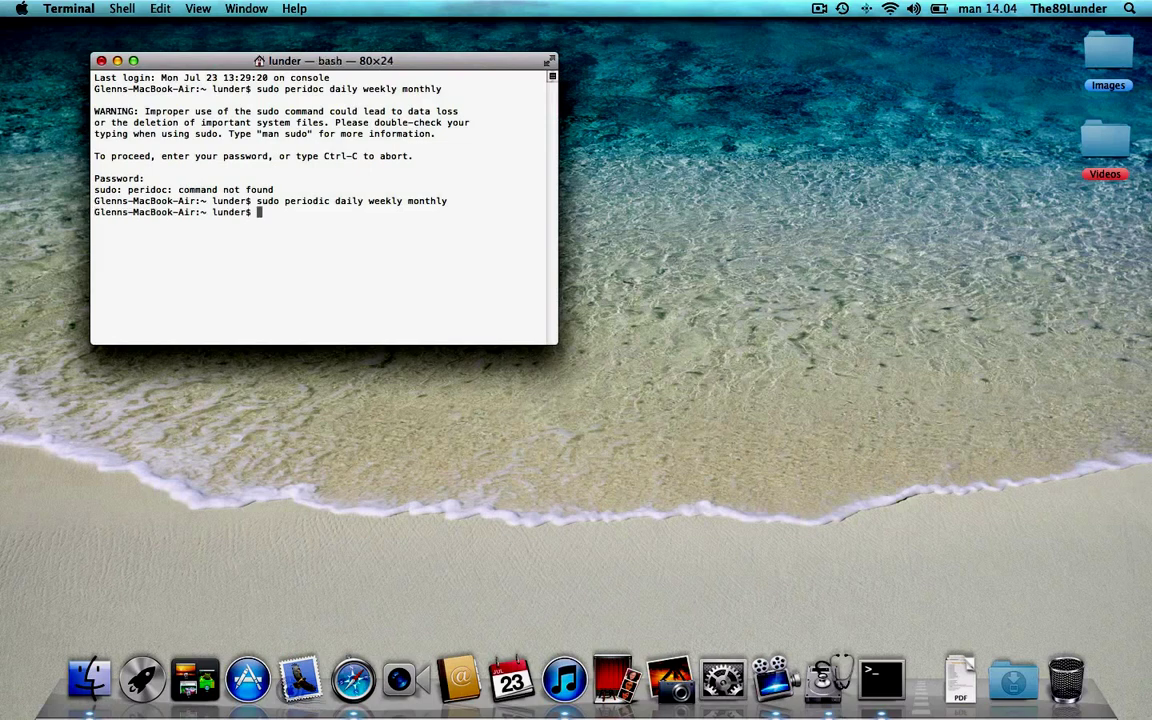
{"action": "left_click", "coordinate": [101, 62]}
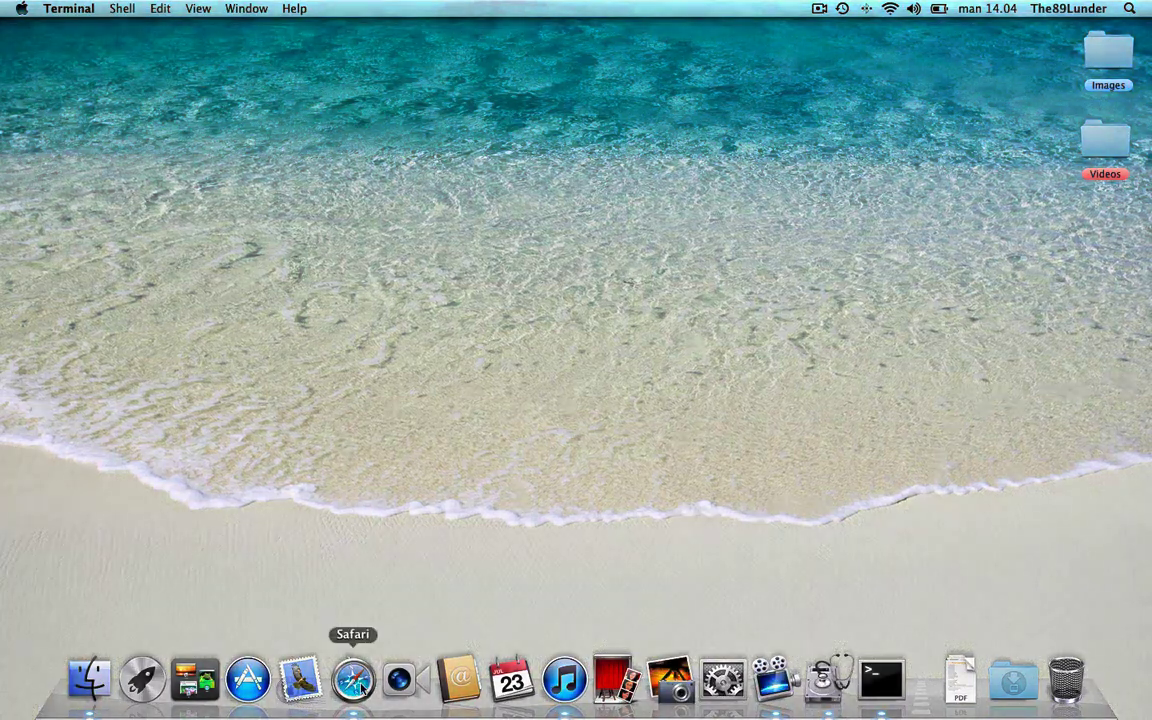
- Launch Safari and reset it, keeping saved passwords, other AutoFill text and all website data
{"action": "left_click", "coordinate": [353, 681]}
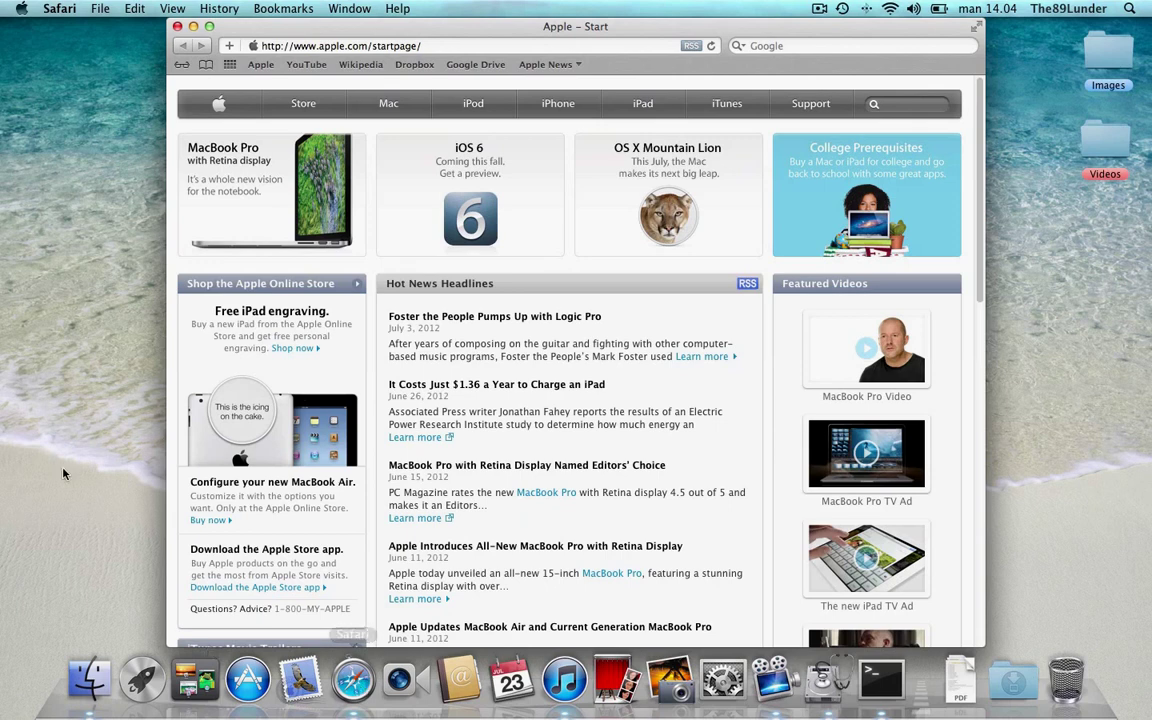
{"action": "left_click", "coordinate": [58, 8]}
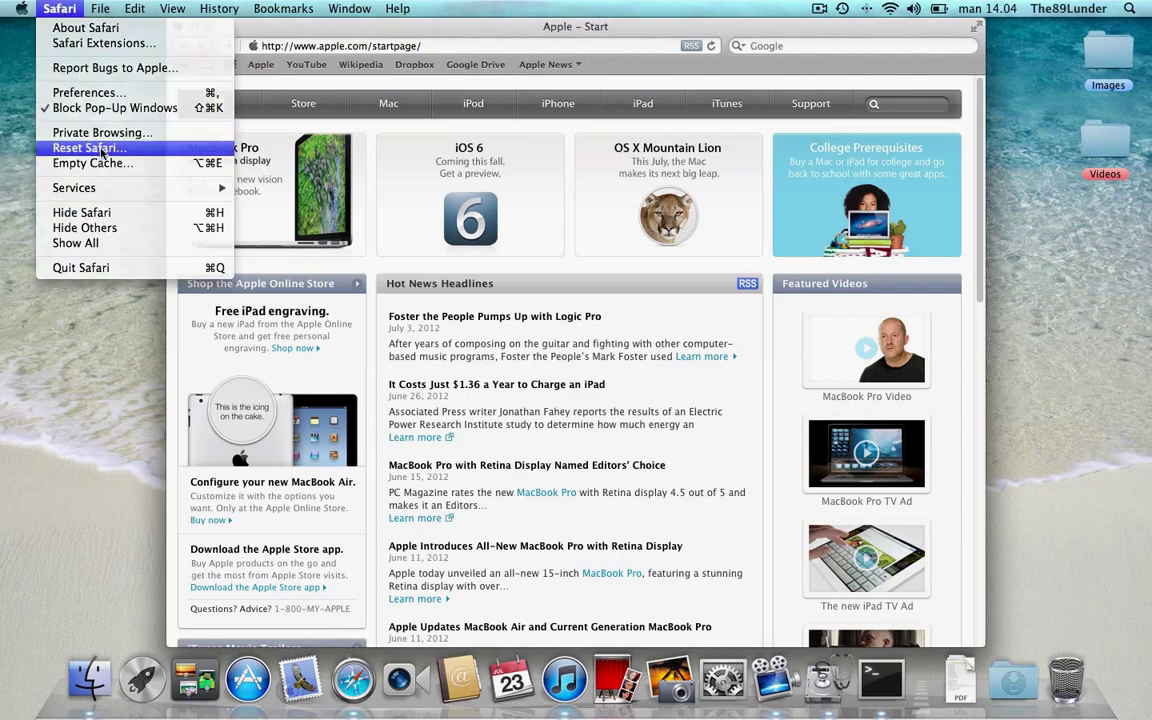
{"action": "left_click", "coordinate": [90, 148]}
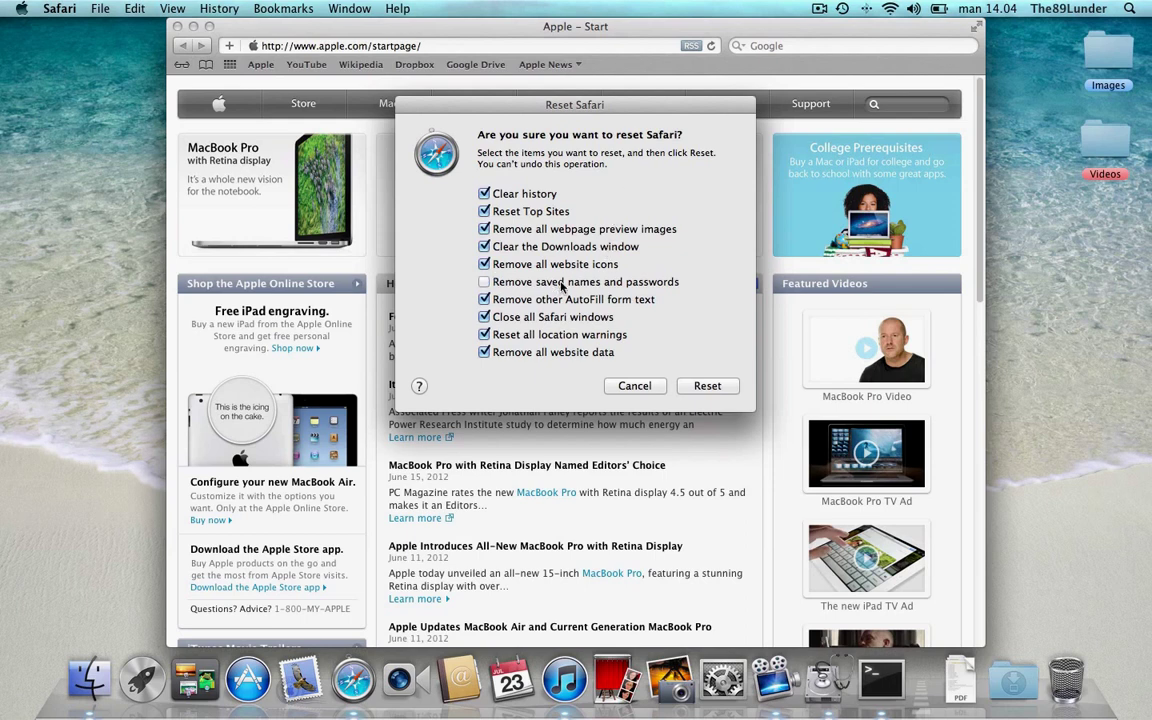
{"action": "left_click", "coordinate": [618, 282]}
{"action": "left_click", "coordinate": [549, 302]}
{"action": "left_click", "coordinate": [485, 352]}
{"action": "left_click", "coordinate": [707, 386]}
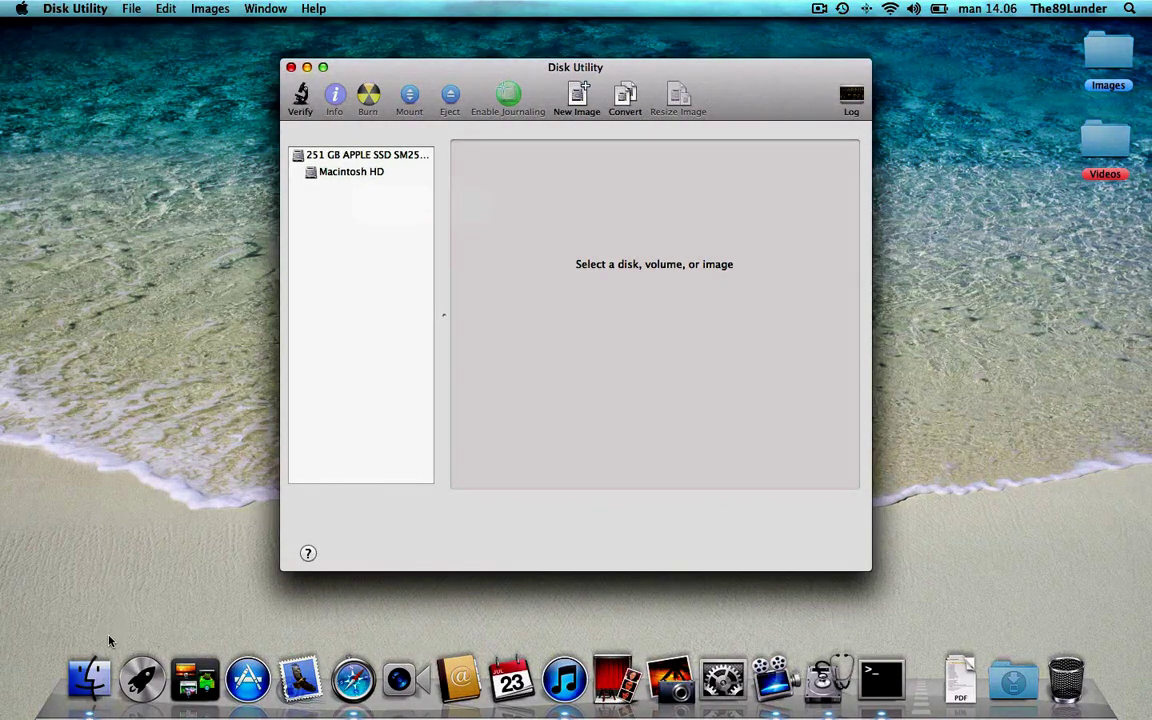
- Find Disk Utility in Finder's Utilities folder, close that window, and bring Disk Utility forward
{"action": "left_click", "coordinate": [89, 680]}
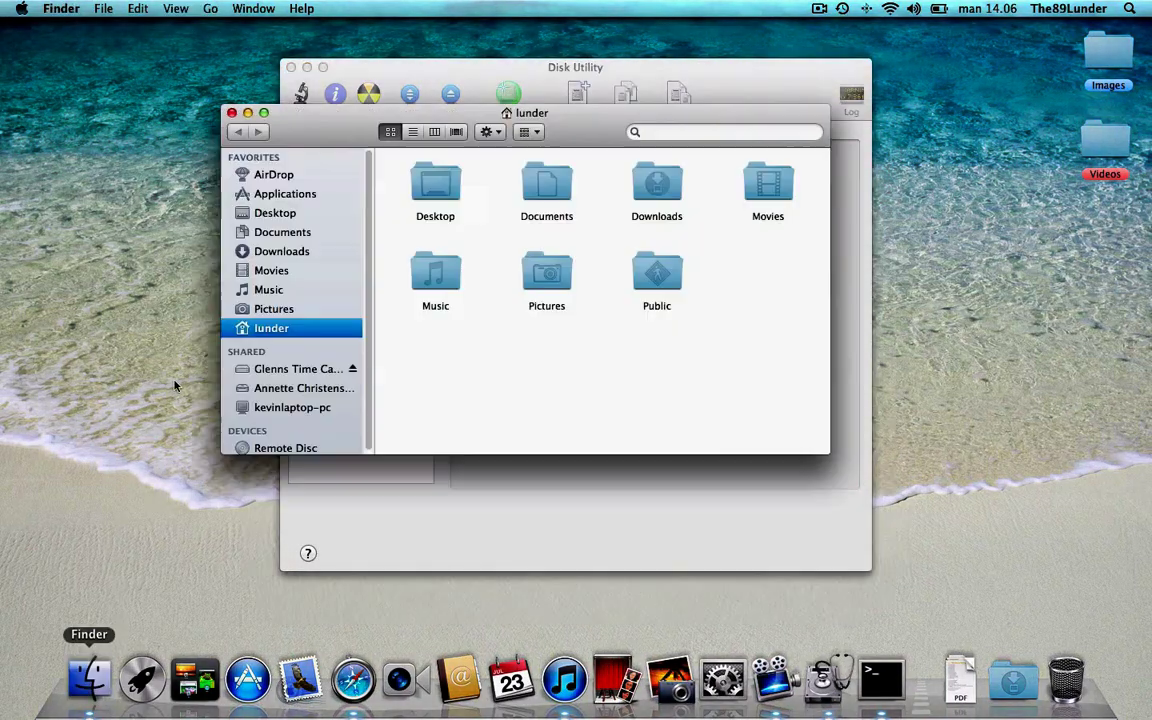
{"action": "left_click", "coordinate": [210, 9]}
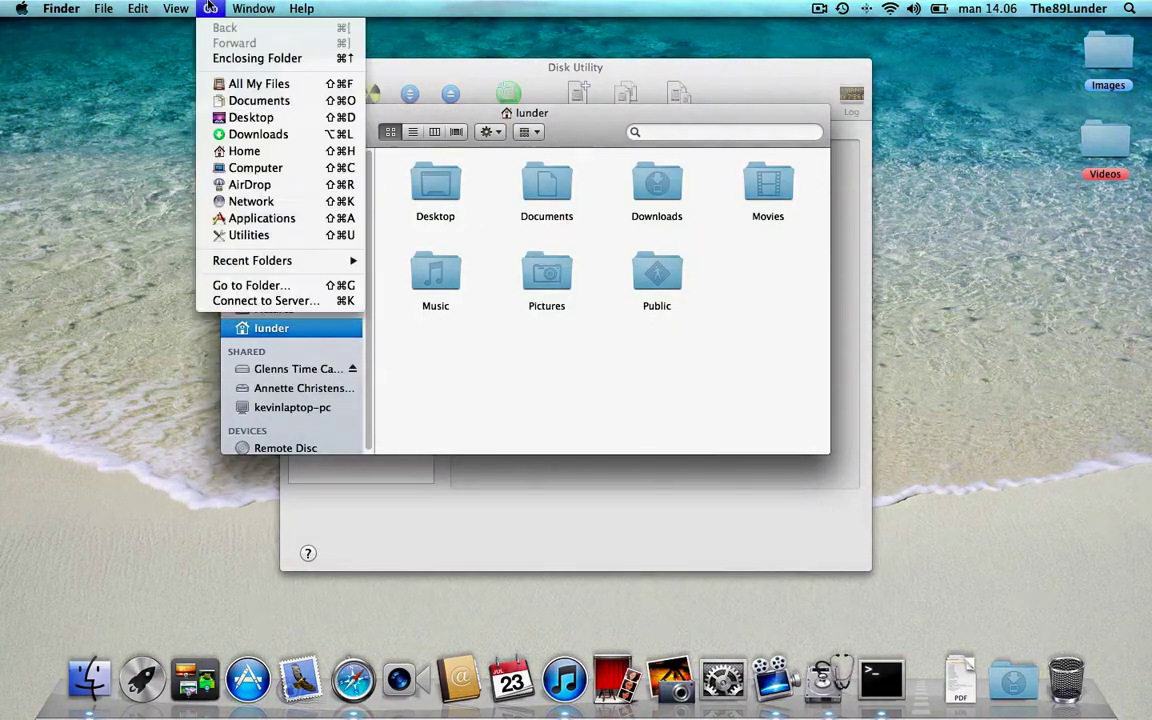
{"action": "left_click", "coordinate": [286, 235]}
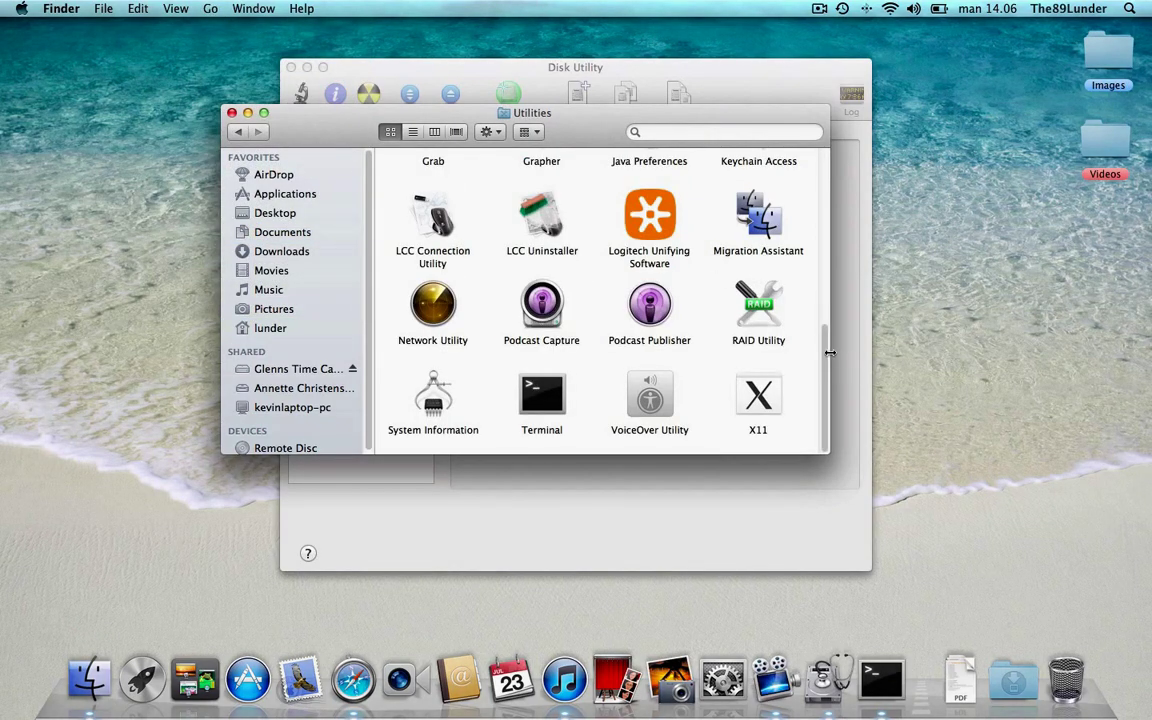
{"action": "left_click_drag", "start_coordinate": [823, 353], "coordinate": [818, 213]}
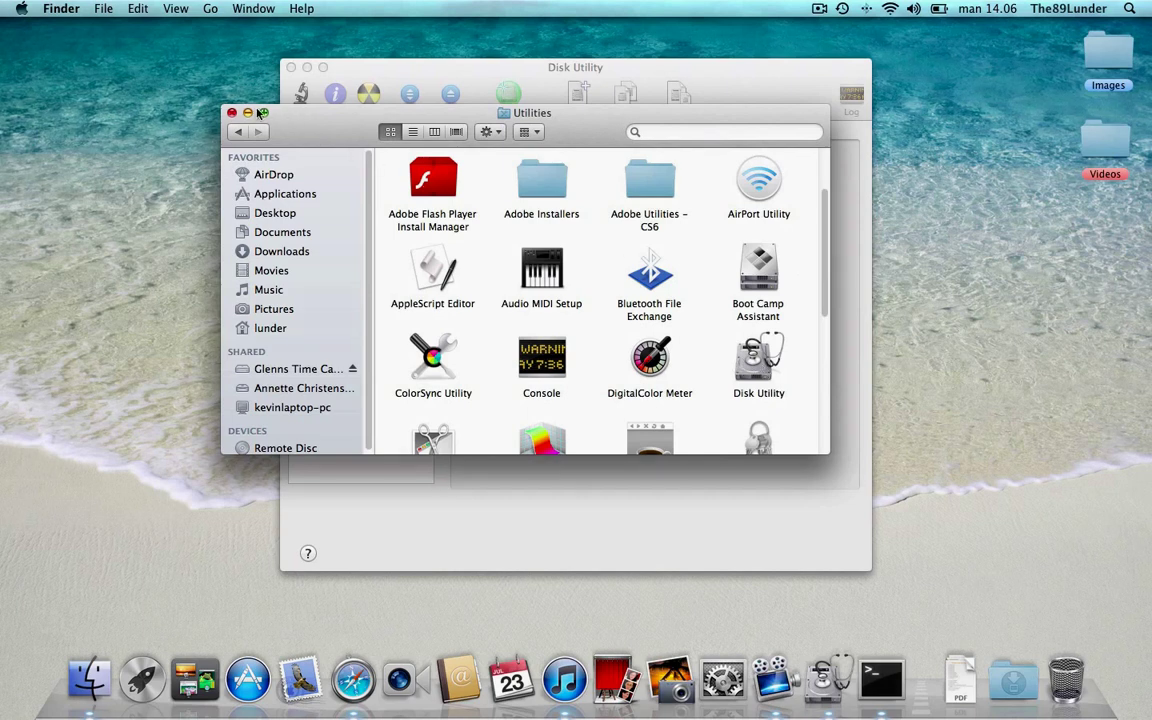
{"action": "left_click", "coordinate": [231, 112]}
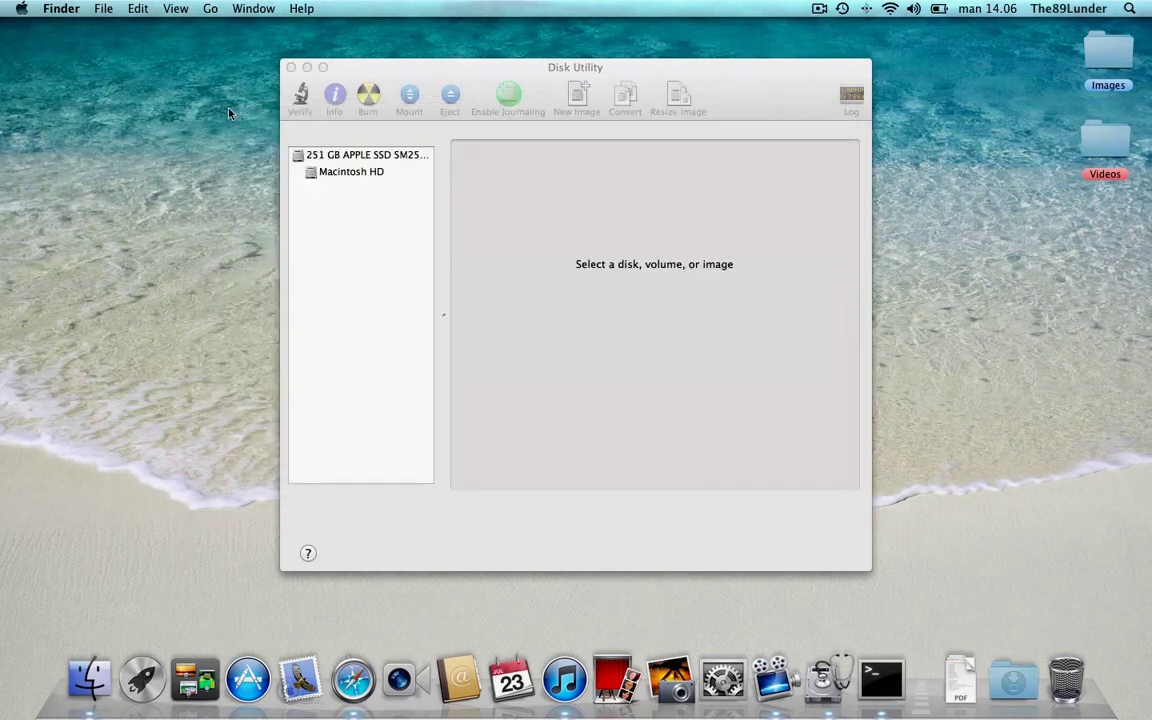
{"action": "left_click", "coordinate": [350, 179]}
- Select Macintosh HD and run Verify Disk Permissions until it finishes
{"action": "left_click", "coordinate": [373, 175]}
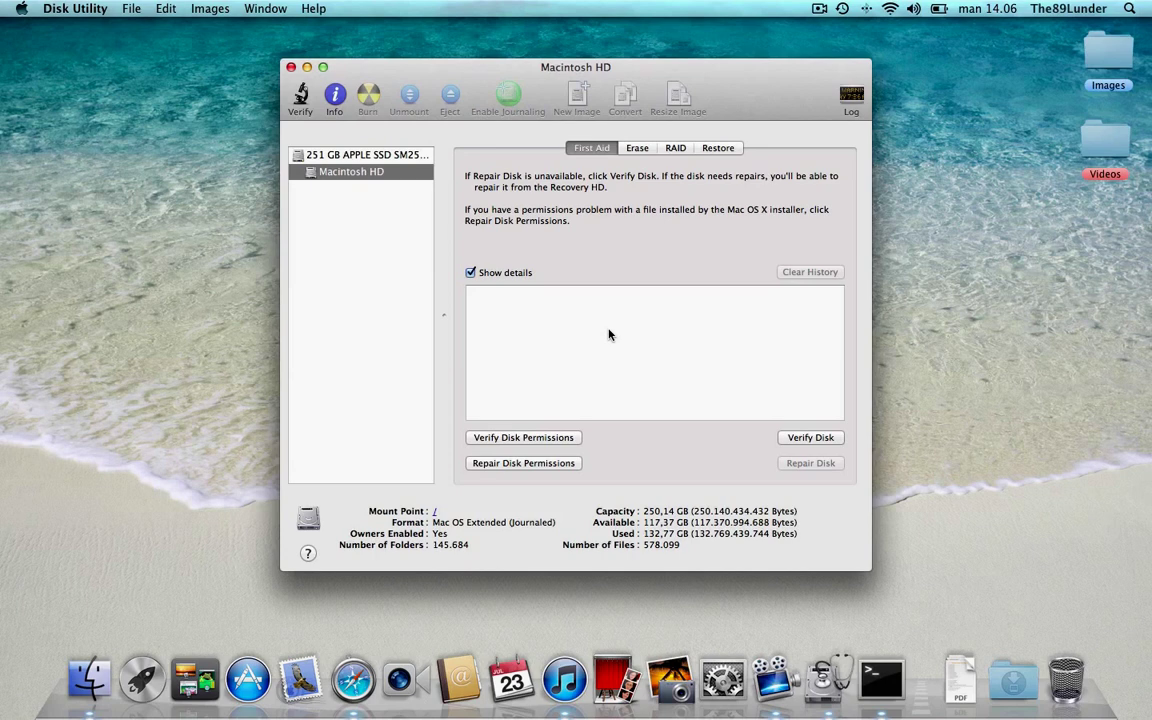
{"action": "left_click", "coordinate": [519, 441]}
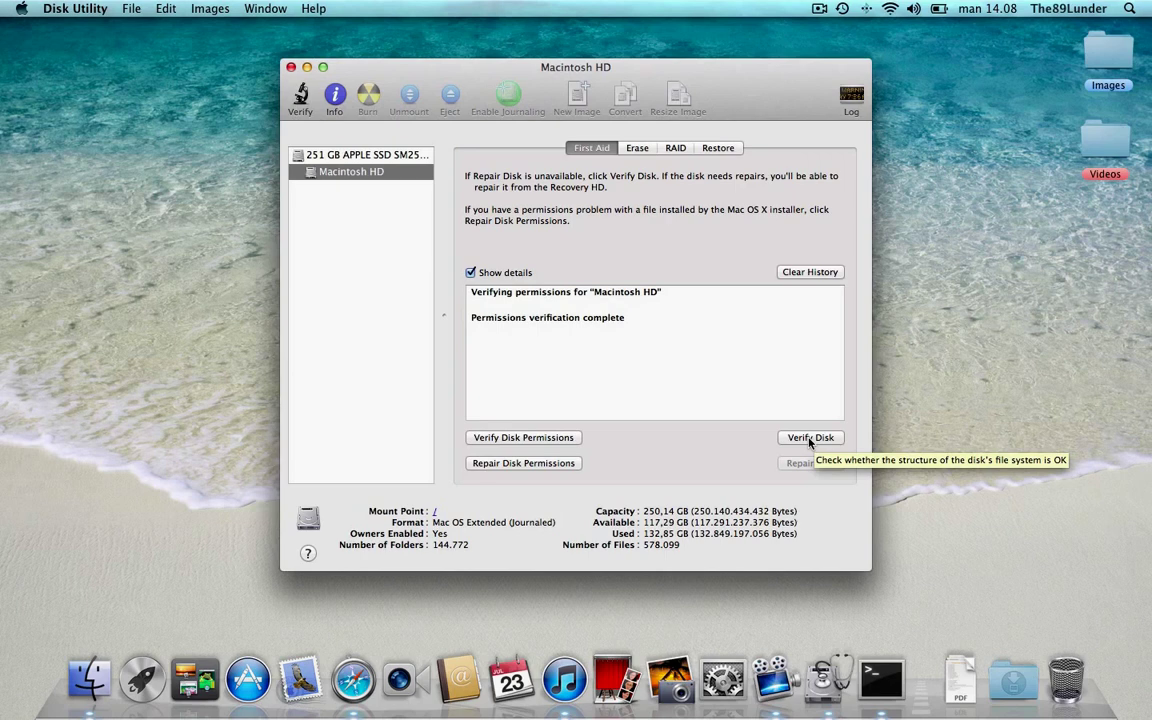
- Start Verify Disk, cancel the startup-disk warning, and close Disk Utility
{"action": "left_click", "coordinate": [810, 440]}
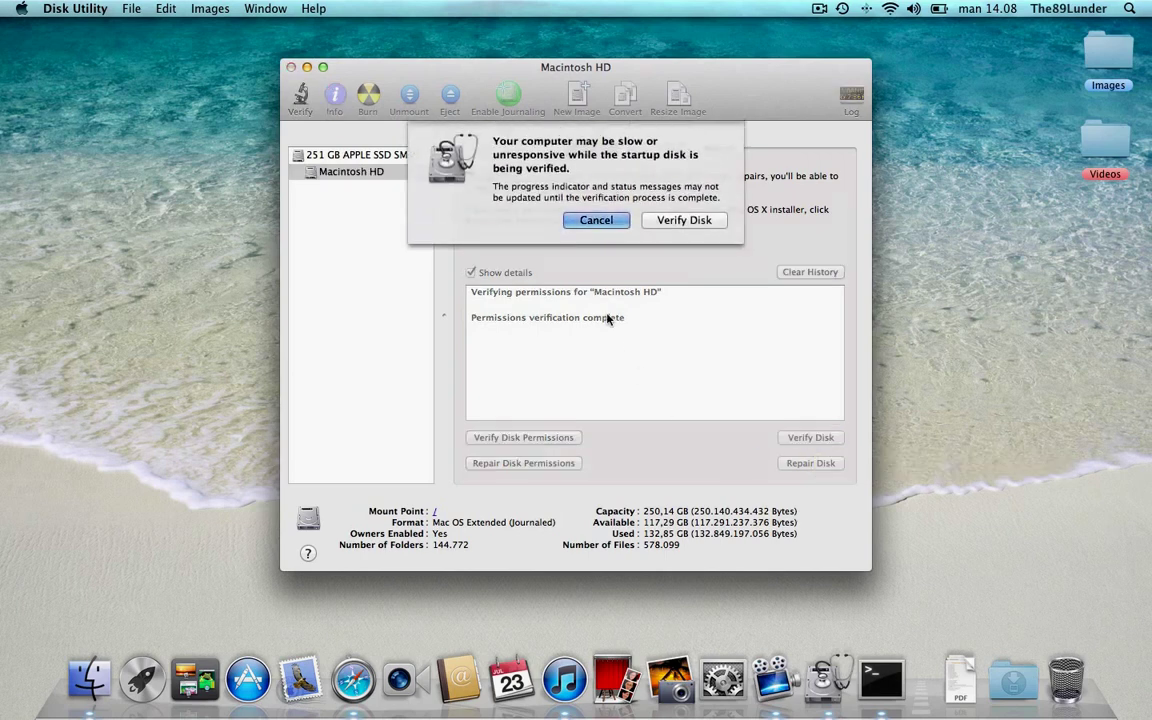
{"action": "left_click", "coordinate": [603, 222]}
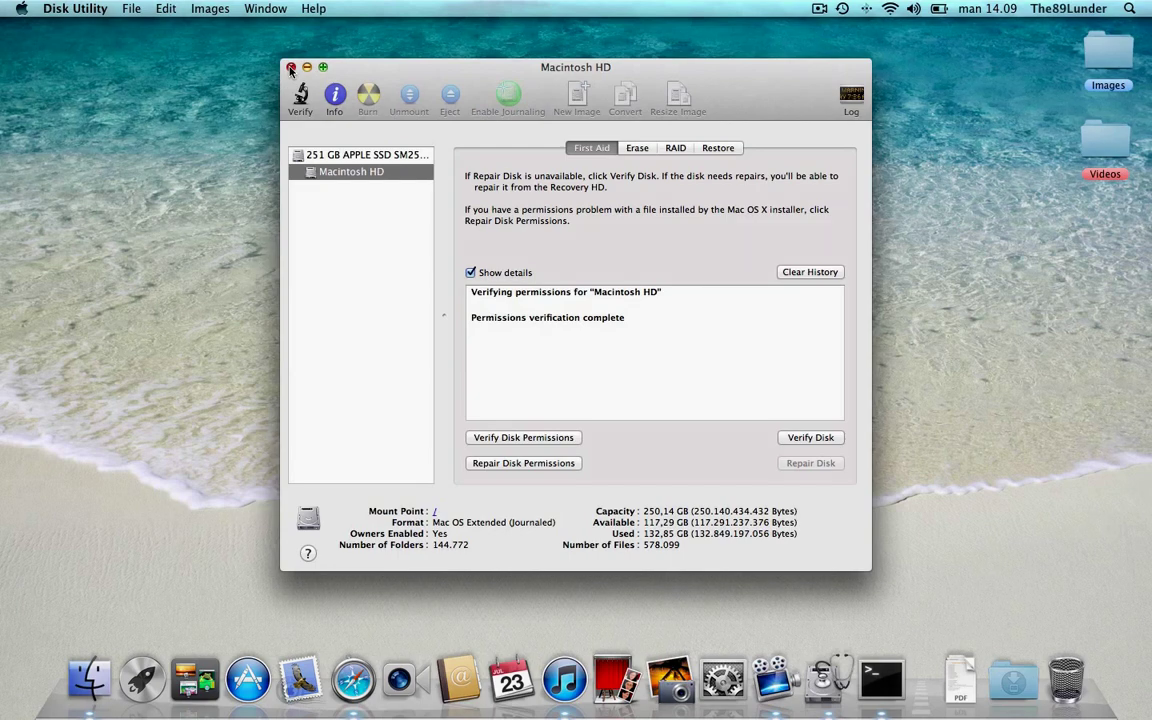
{"action": "left_click", "coordinate": [290, 68]}
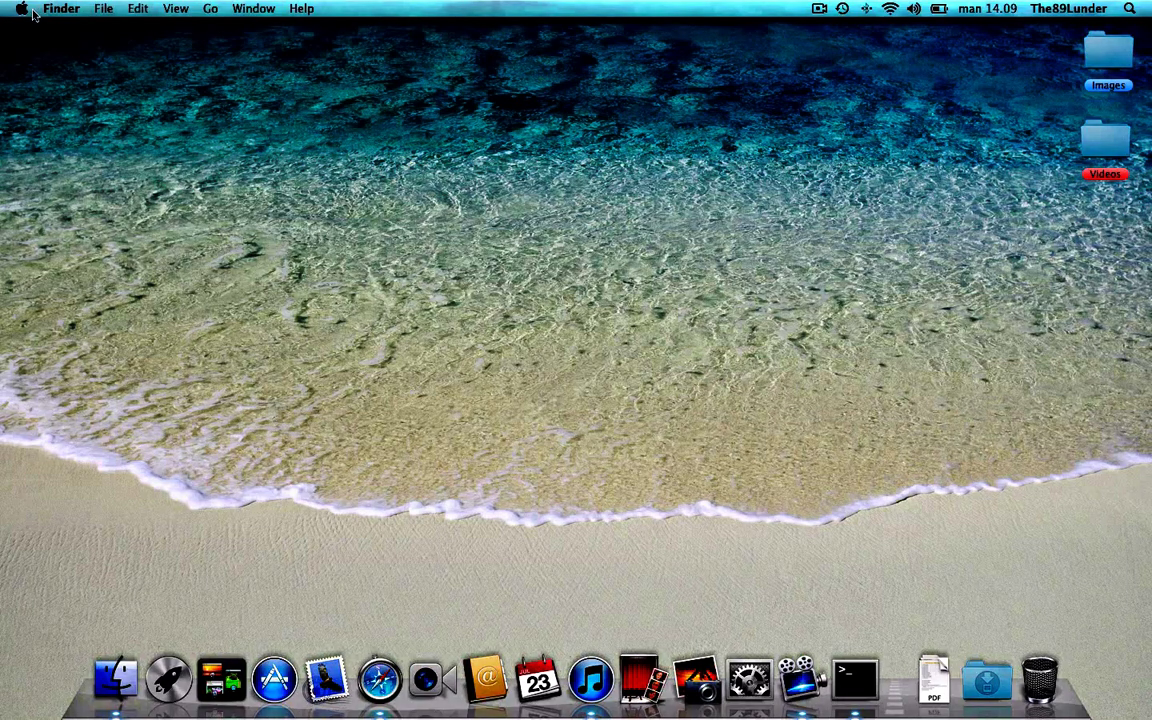
{"action": "left_click", "coordinate": [24, 10]}
{"action": "left_click", "coordinate": [254, 172]}
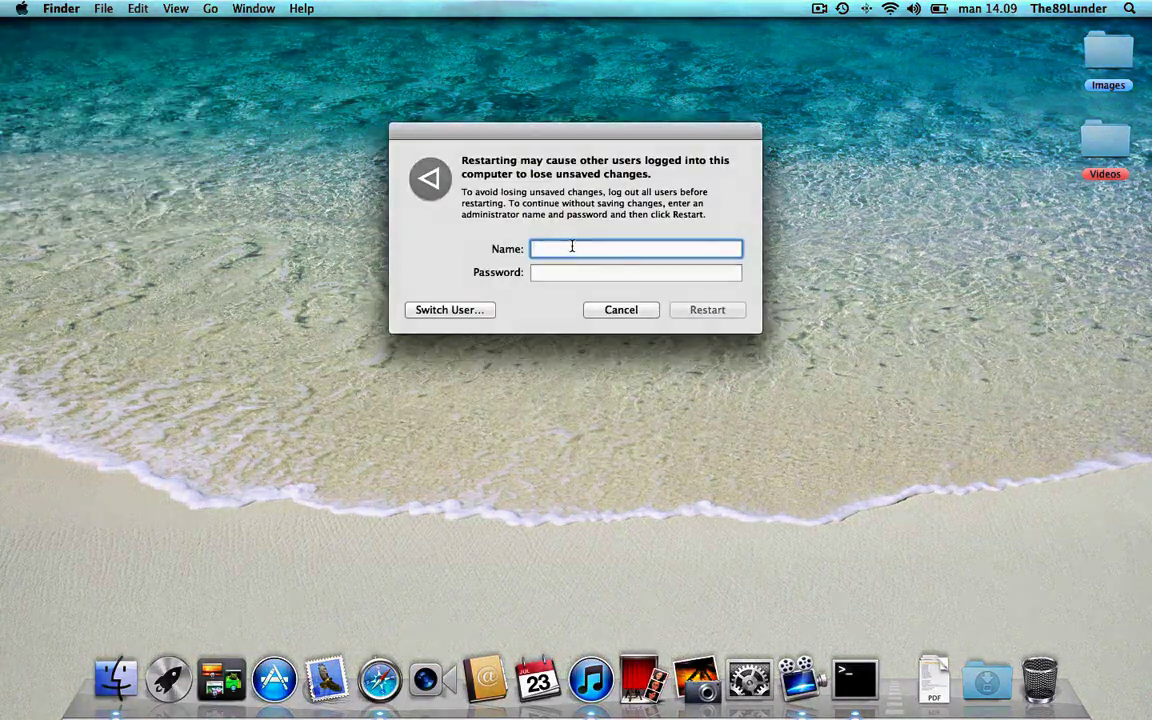
{"action": "left_click", "coordinate": [635, 310]}
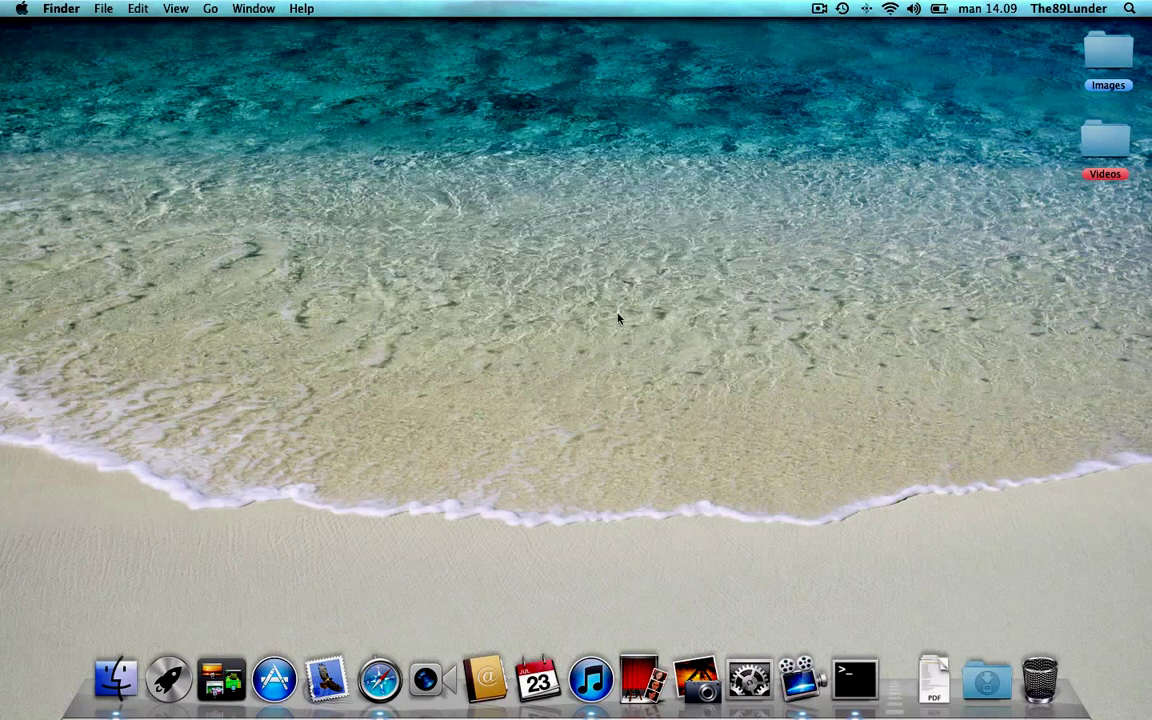
{"action": "left_click", "coordinate": [20, 8]}
{"action": "left_click", "coordinate": [60, 226]}
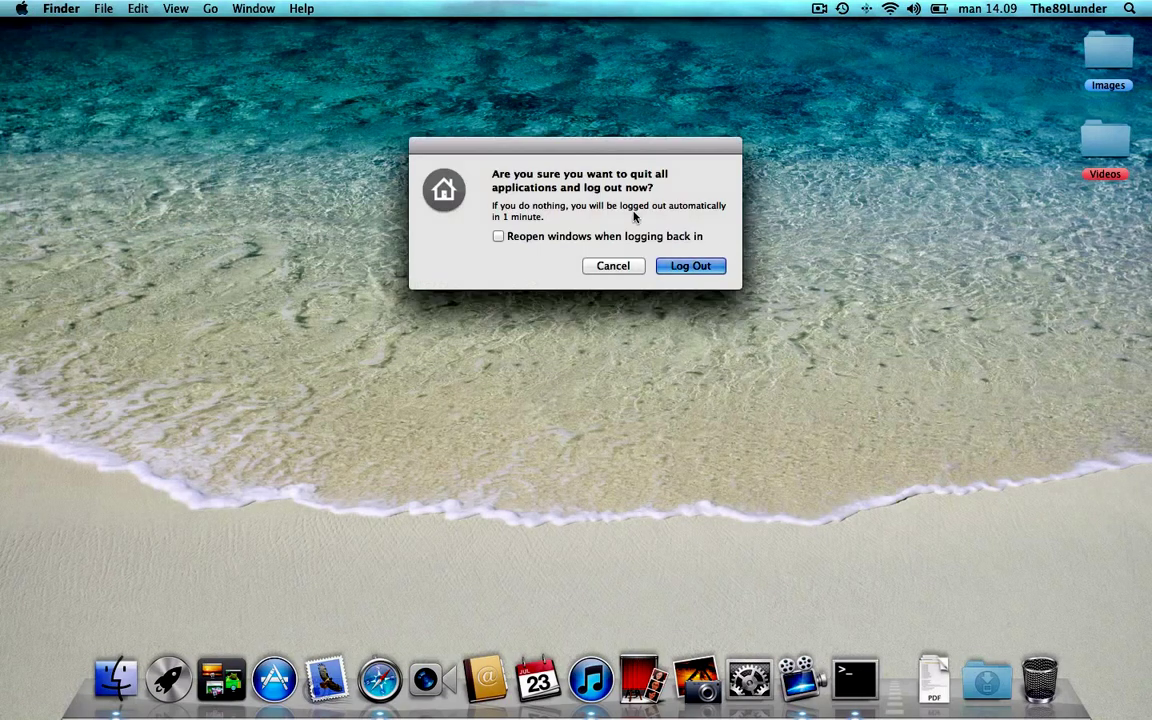
{"action": "mouse_move", "coordinate": [574, 167]}
{"action": "left_mouse_down"}
{"action": "mouse_move", "coordinate": [563, 176]}
{"action": "mouse_move", "coordinate": [587, 158]}
{"action": "left_mouse_up"}
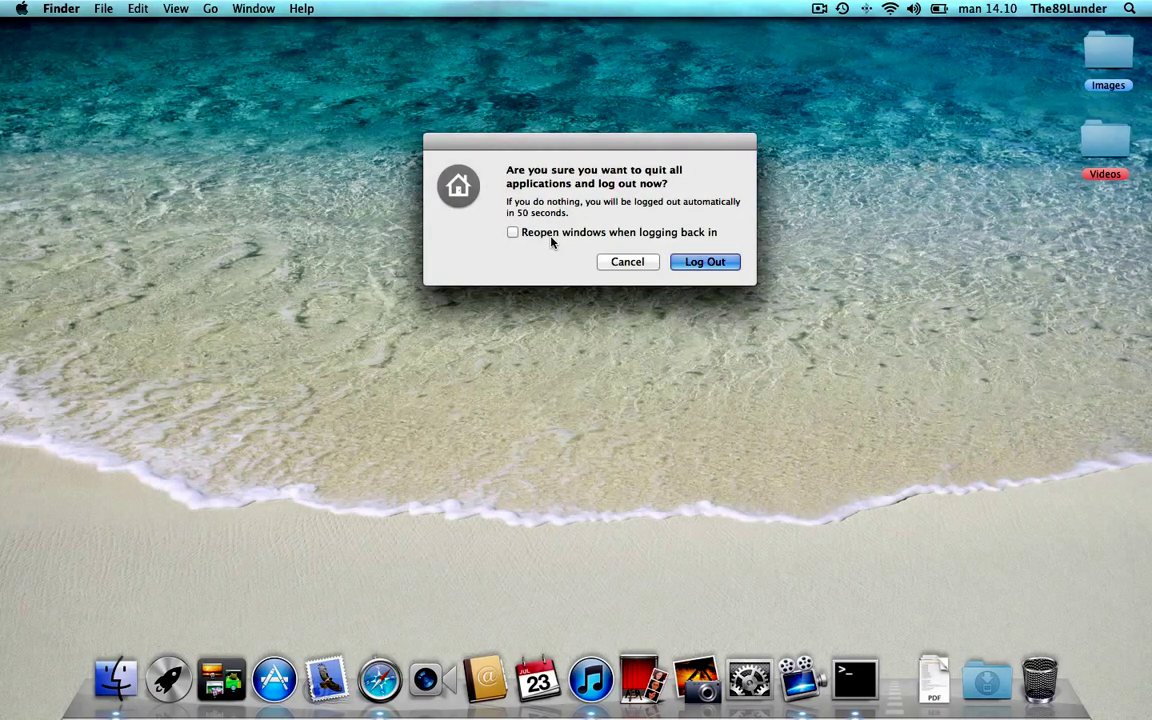
{"action": "left_click", "coordinate": [626, 263]}
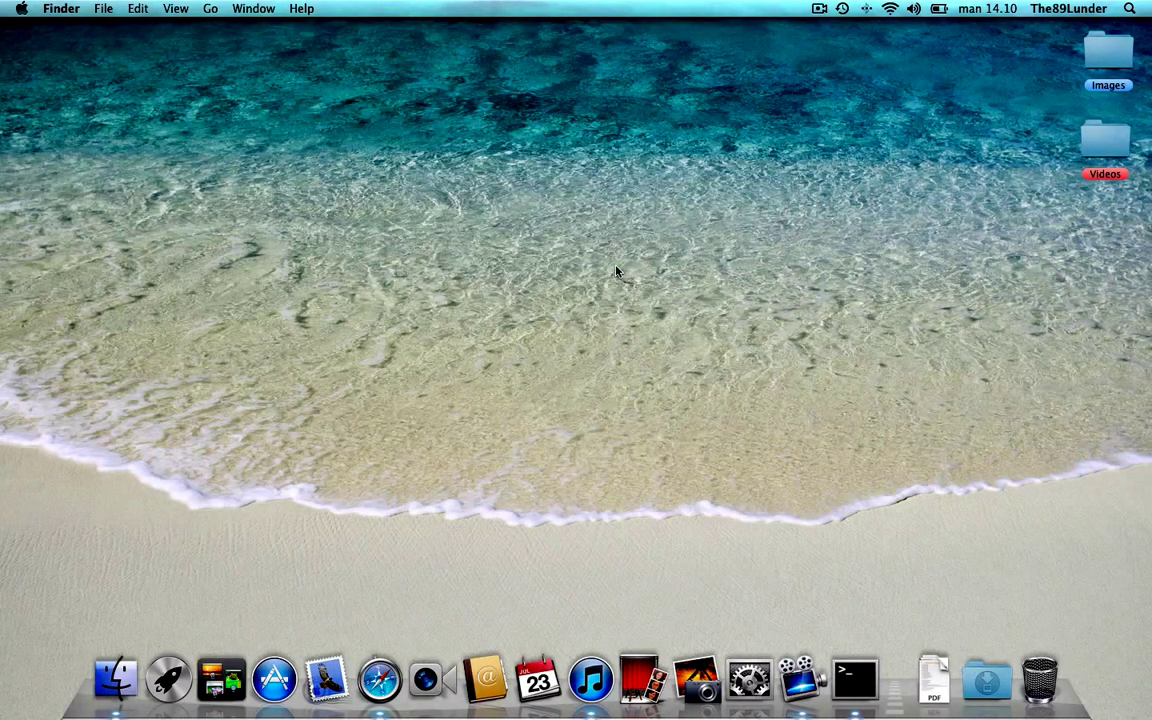